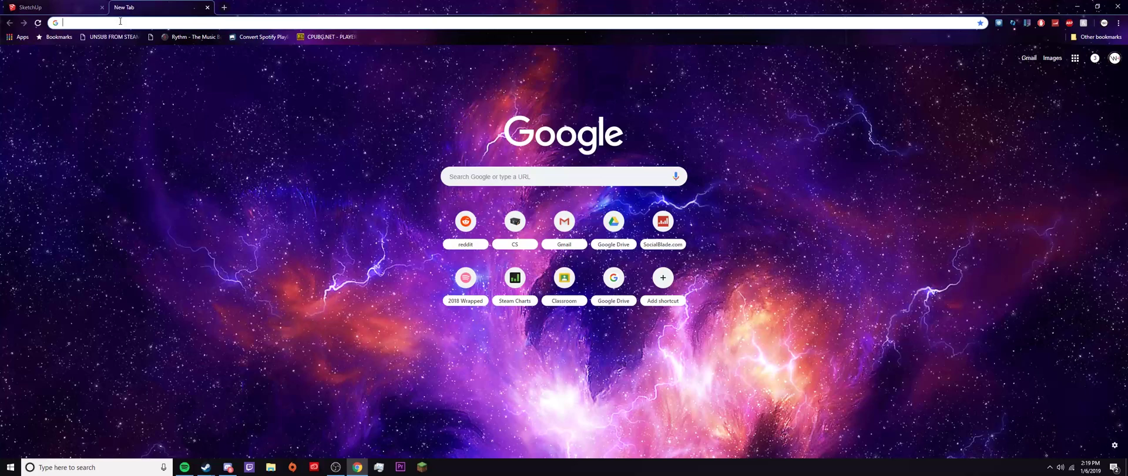
Find the SketchUp Free page through a Google search for "sketchup free" and return to the untitled SketchUp model
{"action": "type", "text": "sket"}
{"action": "key", "text": "Down"}
{"action": "key", "text": "Down"}
{"action": "key", "text": "Down"}
{"action": "key", "text": "Return"}
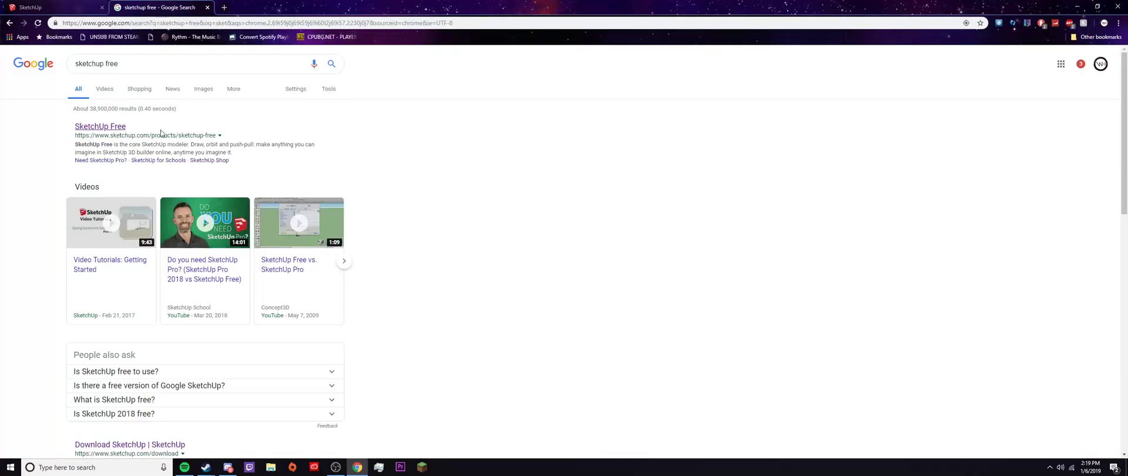
{"action": "left_click", "coordinate": [116, 126]}
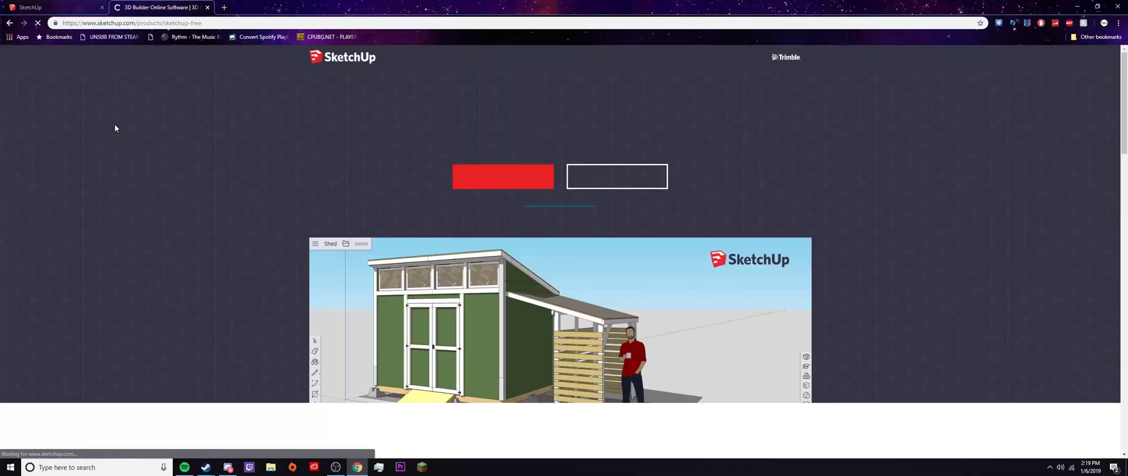
{"action": "left_click", "coordinate": [508, 176]}
{"action": "left_click", "coordinate": [99, 8]}
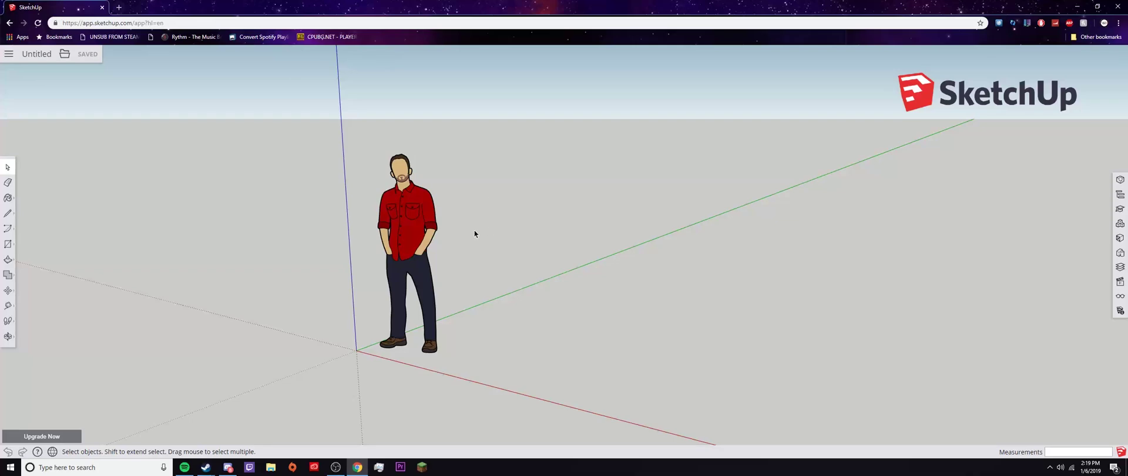
Try out window selections with the Select tool in the space around the standing figure
{"action": "middle_click_drag", "start_coordinate": [692, 302], "coordinate": [763, 308]}
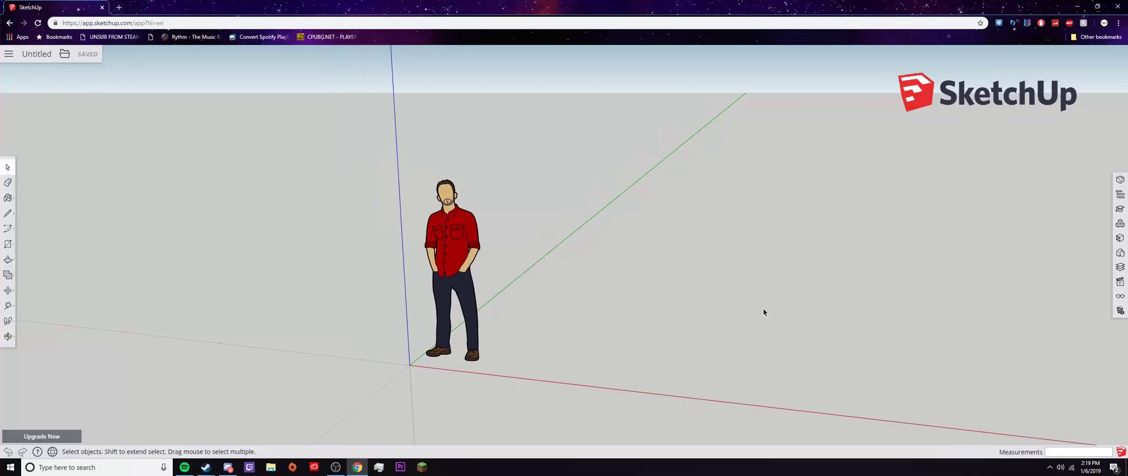
{"action": "left_click", "coordinate": [8, 243]}
{"action": "left_click", "coordinate": [7, 169]}
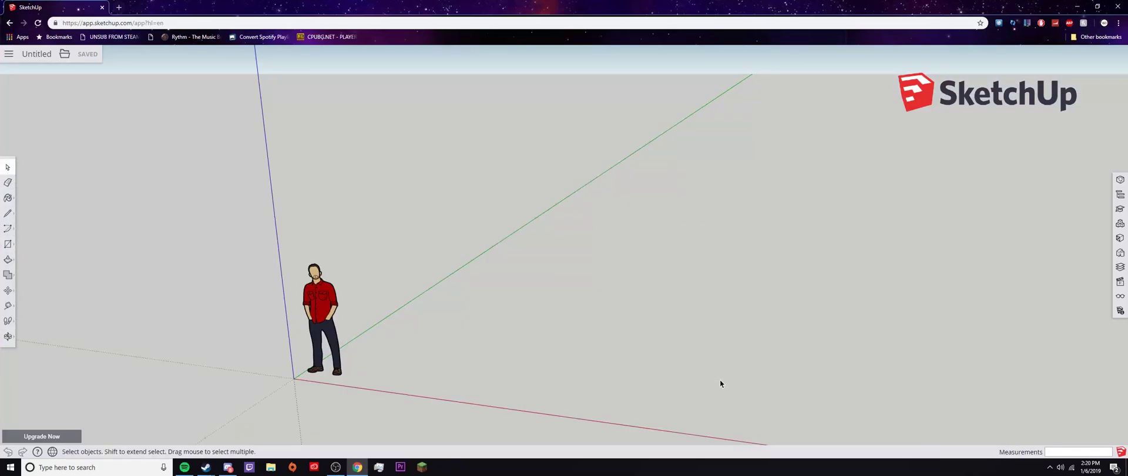
{"action": "left_click_drag", "start_coordinate": [396, 143], "coordinate": [394, 111]}
{"action": "left_click_drag", "start_coordinate": [328, 50], "coordinate": [764, 395]}
{"action": "left_click_drag", "start_coordinate": [333, 216], "coordinate": [327, 295]}
{"action": "left_click", "coordinate": [313, 252]}
{"action": "left_click_drag", "start_coordinate": [275, 200], "coordinate": [466, 294]}
{"action": "left_click_drag", "start_coordinate": [203, 182], "coordinate": [418, 432]}
Erase the standing figure and try undo and redo on the deletion, finishing with an undo
{"action": "key", "text": "e"}
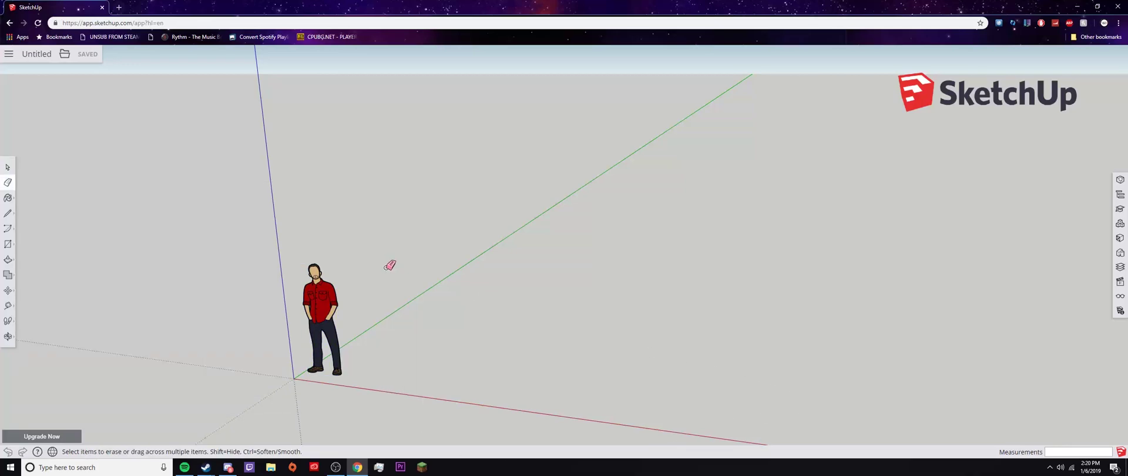
{"action": "left_click", "coordinate": [332, 290]}
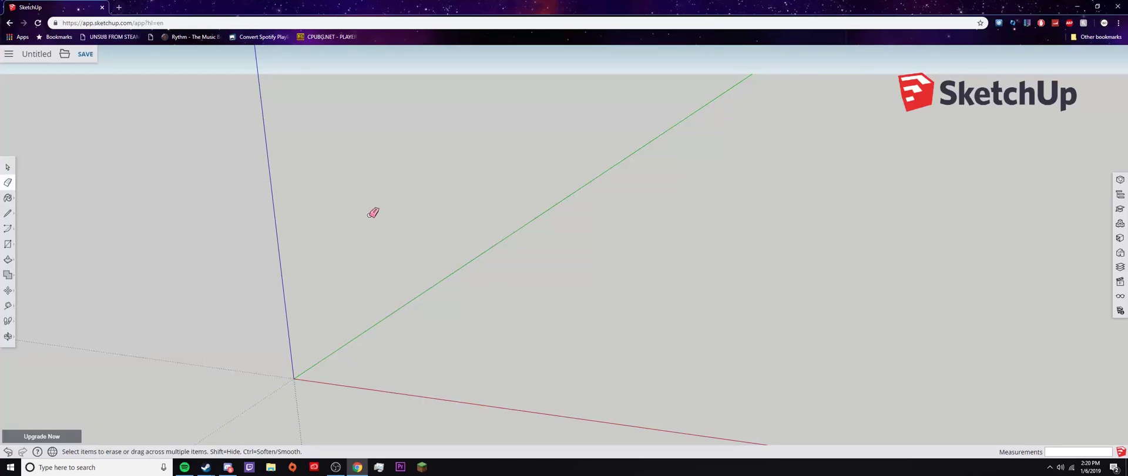
{"action": "key", "text": "ctrl+z"}
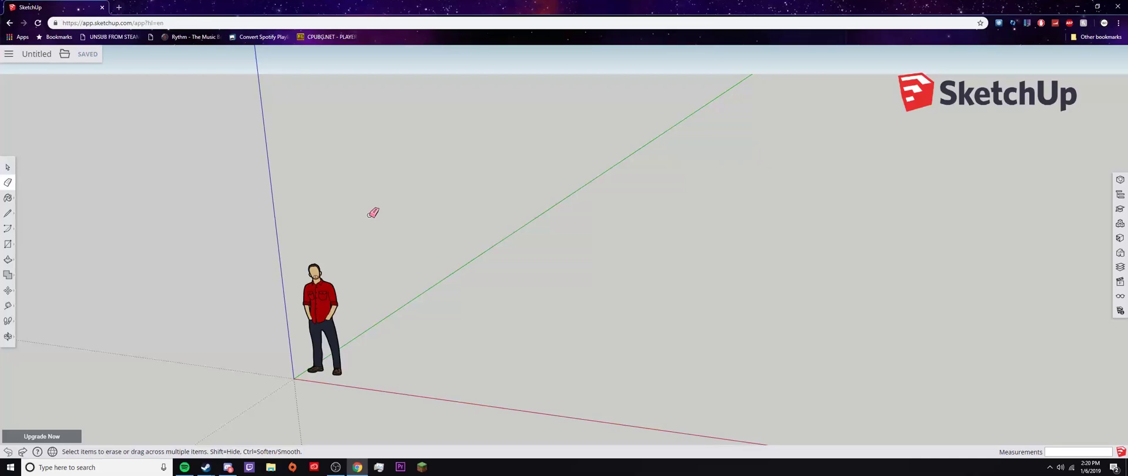
{"action": "key", "text": "ctrl+y"}
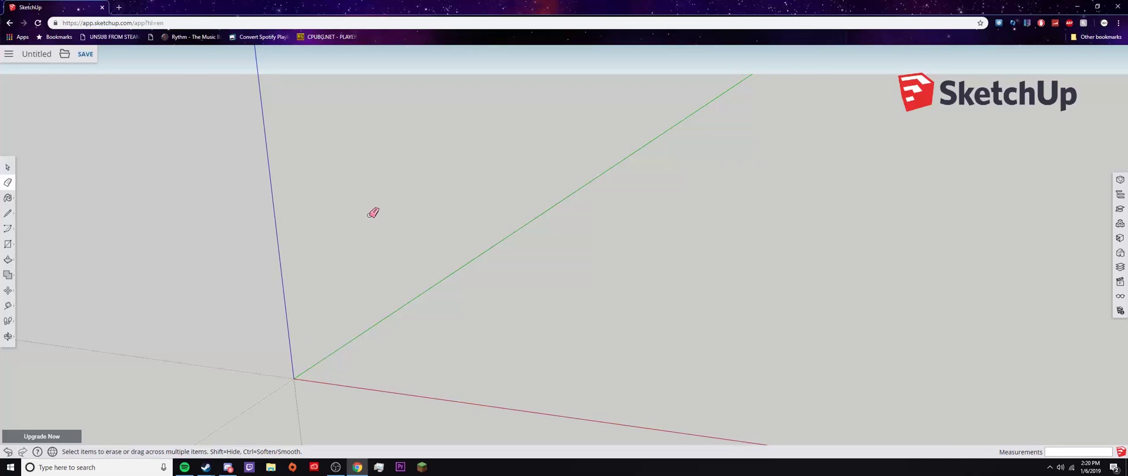
{"action": "key", "text": "ctrl+z"}
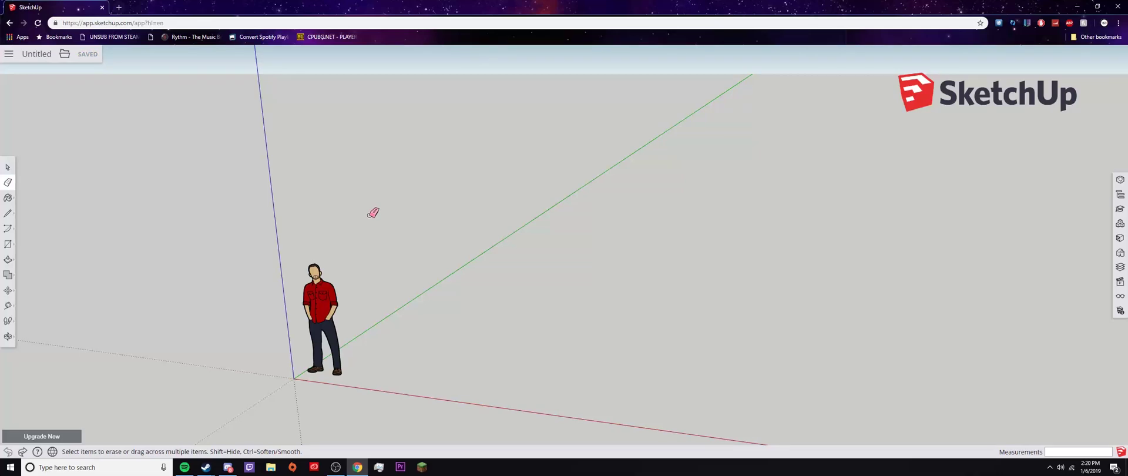
Draw a closed four-sided outline with the Line tool, making the edge along the red axis 10' long
{"action": "left_click", "coordinate": [8, 197]}
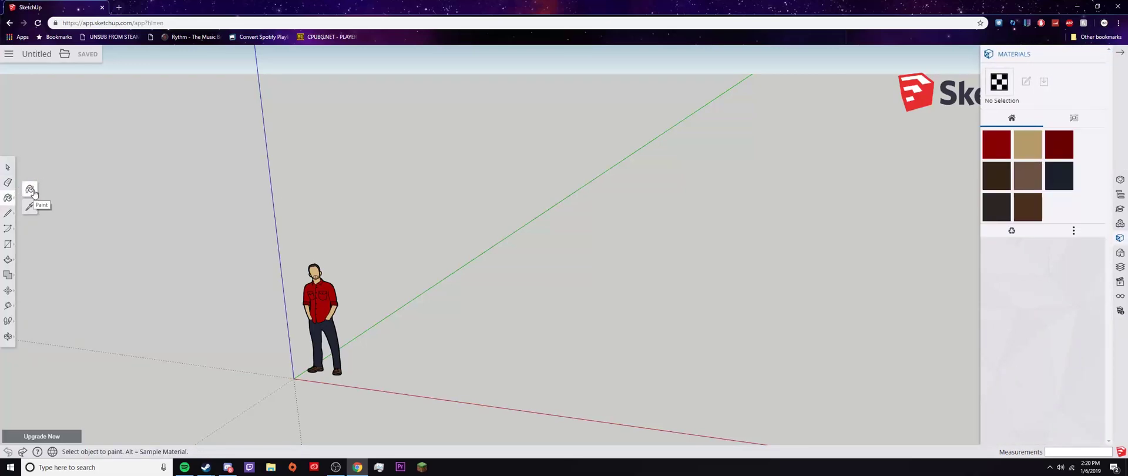
{"action": "left_click", "coordinate": [8, 213]}
{"action": "left_click", "coordinate": [461, 350]}
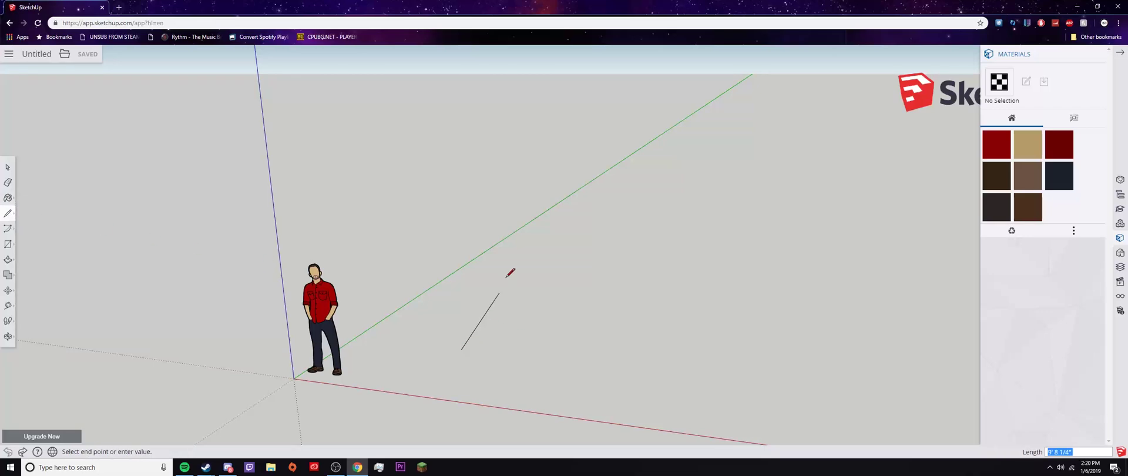
{"action": "left_click", "coordinate": [549, 267]}
{"action": "left_click", "coordinate": [549, 265]}
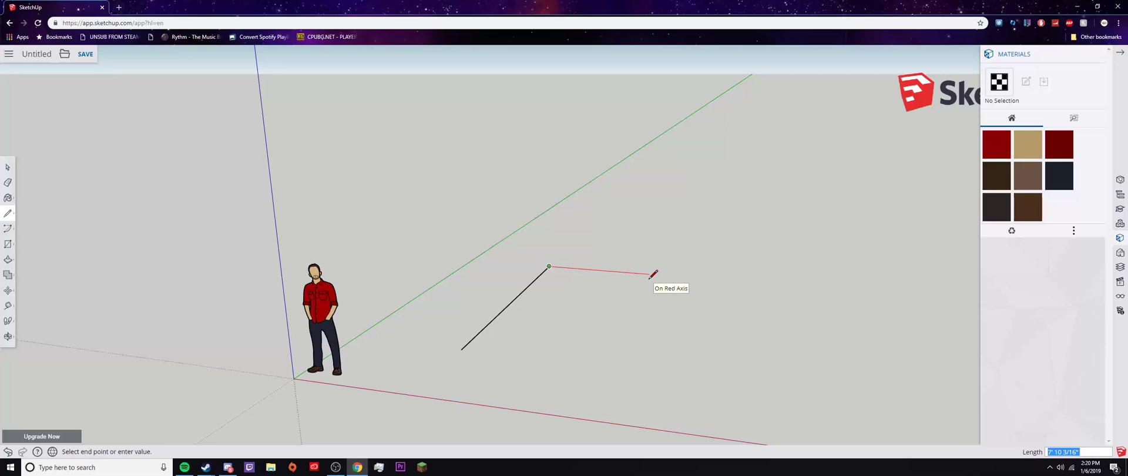
{"action": "type", "text": "10"}
{"action": "key", "text": "Return"}
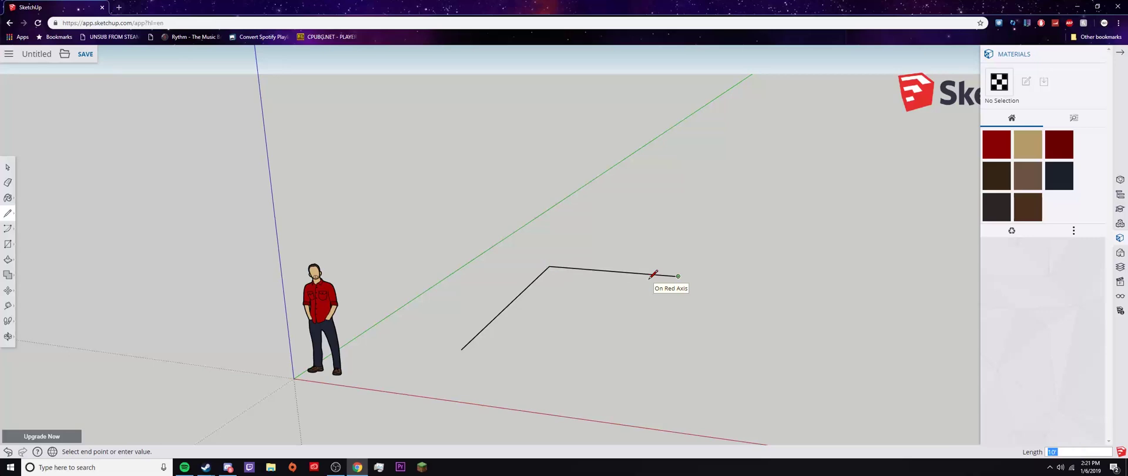
{"action": "left_click", "coordinate": [643, 371]}
{"action": "left_click", "coordinate": [461, 349]}
Undo the edges of the four-sided outline
{"action": "middle_click_drag", "start_coordinate": [615, 357], "coordinate": [666, 249]}
{"action": "key", "text": "ctrl+z"}
{"action": "key", "text": "ctrl+z"}
{"action": "key", "text": "ctrl+z"}
Try drawing a centre-based arc on the ground beyond the standing figure, with a radius of 2'
{"action": "middle_click_drag", "start_coordinate": [808, 378], "coordinate": [646, 306]}
{"action": "key", "text": "a"}
{"action": "left_click", "coordinate": [553, 245]}
{"action": "left_click", "coordinate": [672, 241]}
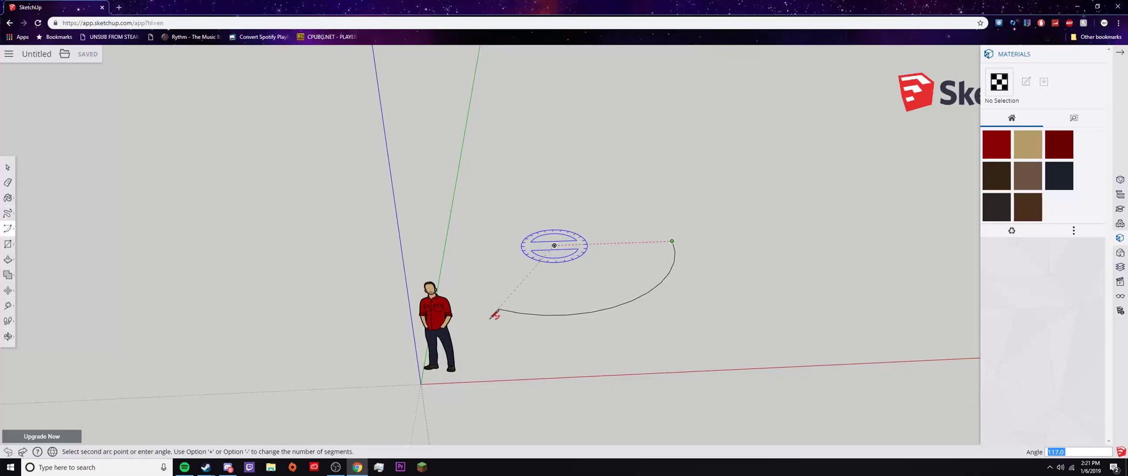
{"action": "key", "text": "Escape"}
{"action": "left_click", "coordinate": [579, 240]}
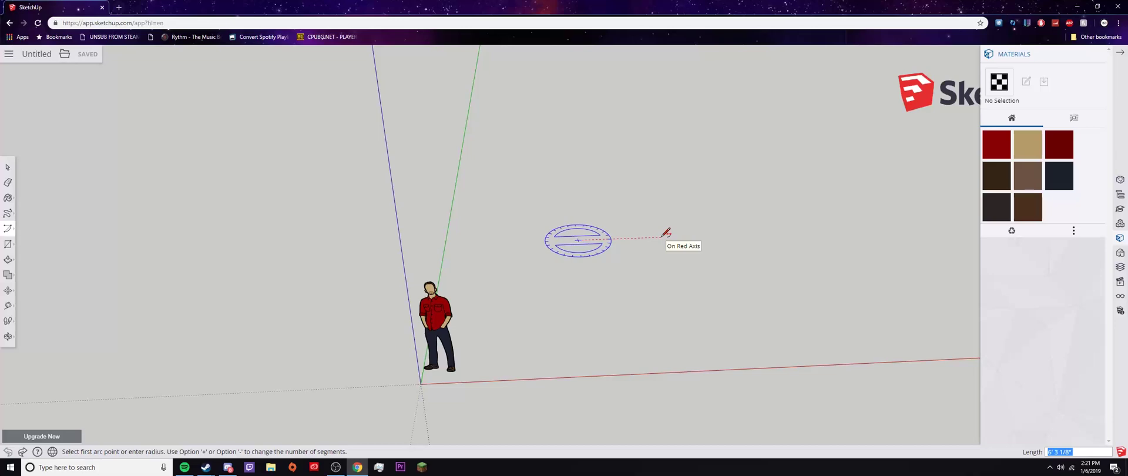
{"action": "type", "text": "2'"}
{"action": "key", "text": "Return"}
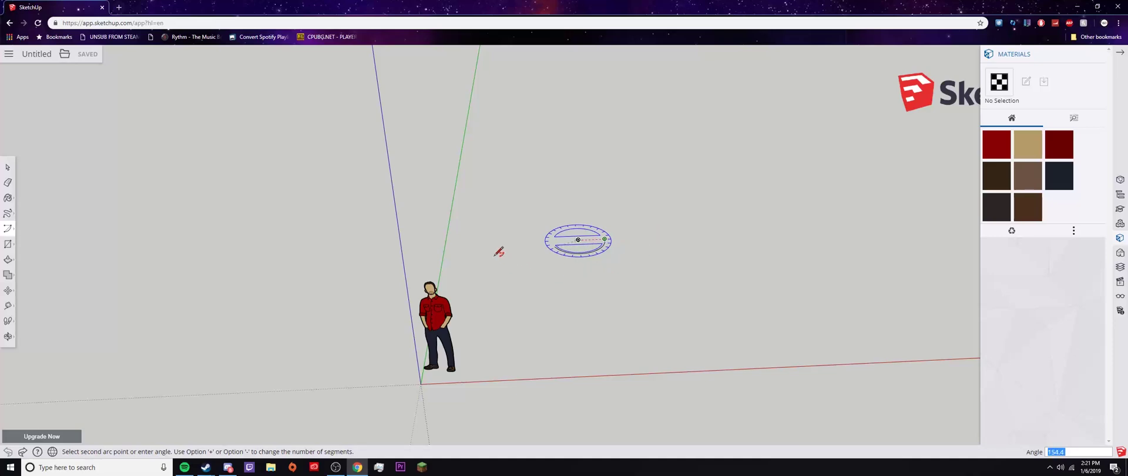
Draw a 10' by 5' rectangle on the ground behind the standing figure
{"action": "key", "text": "r"}
{"action": "left_click", "coordinate": [528, 171]}
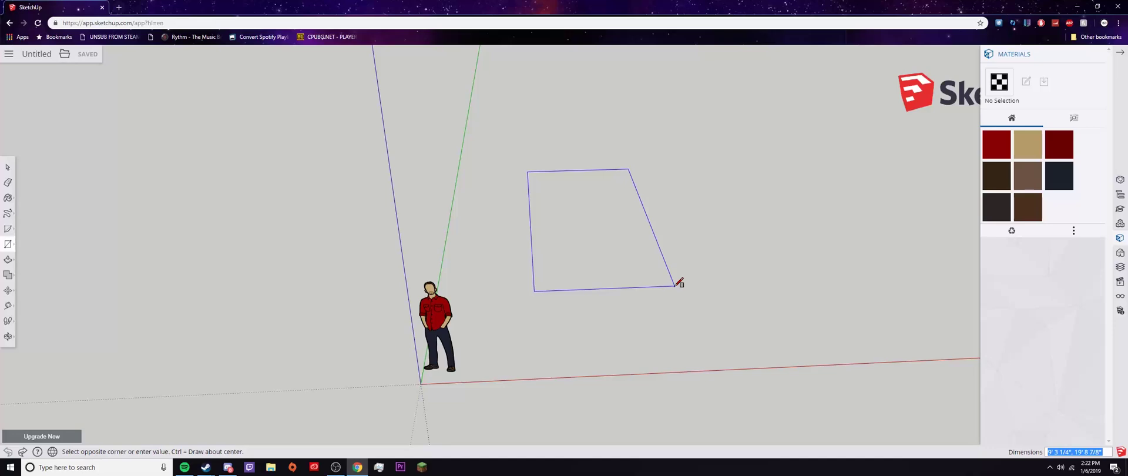
{"action": "type", "text": "10',5"}
{"action": "key", "text": "Return"}
Push/Pull the rectangle upward 7' to make a box
{"action": "key", "text": "p"}
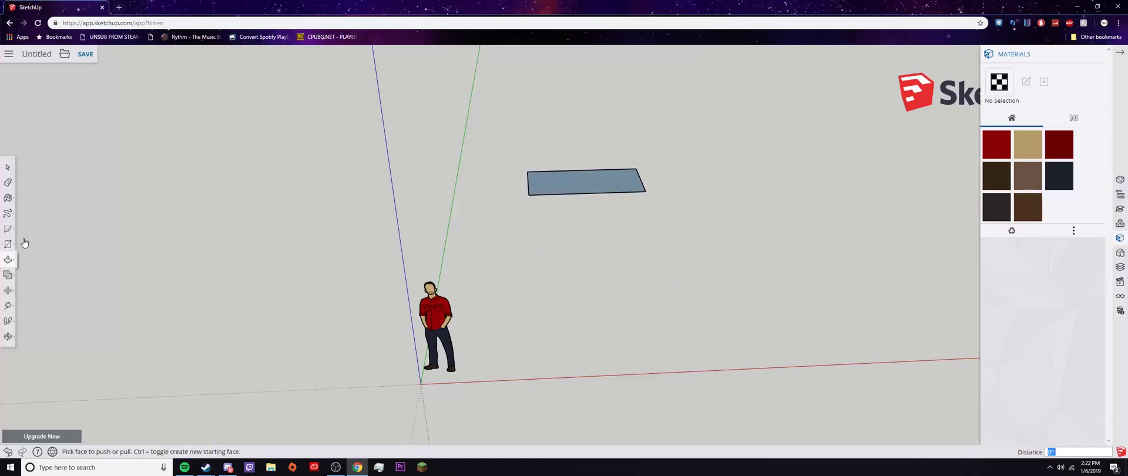
{"action": "left_click_drag", "start_coordinate": [594, 181], "coordinate": [594, 110]}
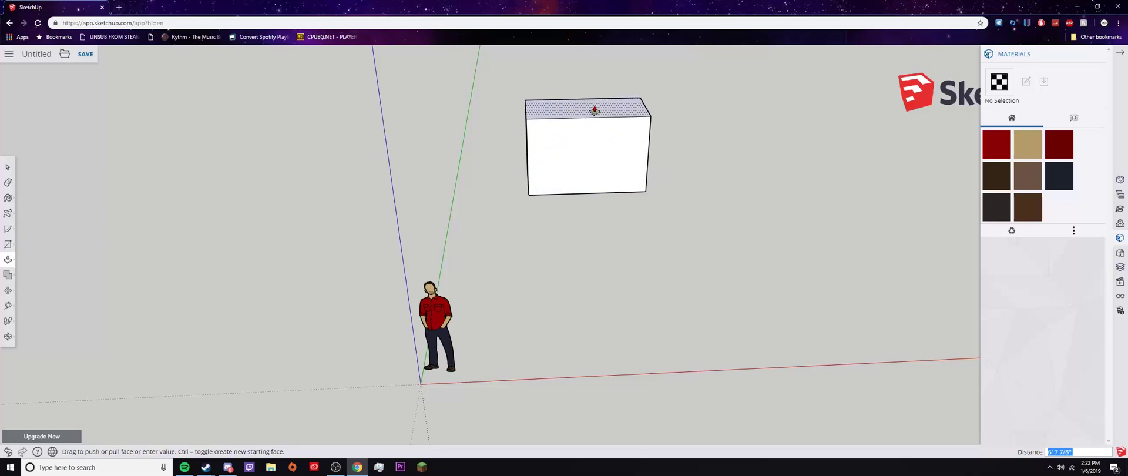
{"action": "type", "text": "7'"}
{"action": "key", "text": "Return"}
{"action": "middle_click_drag", "start_coordinate": [698, 182], "coordinate": [640, 194]}
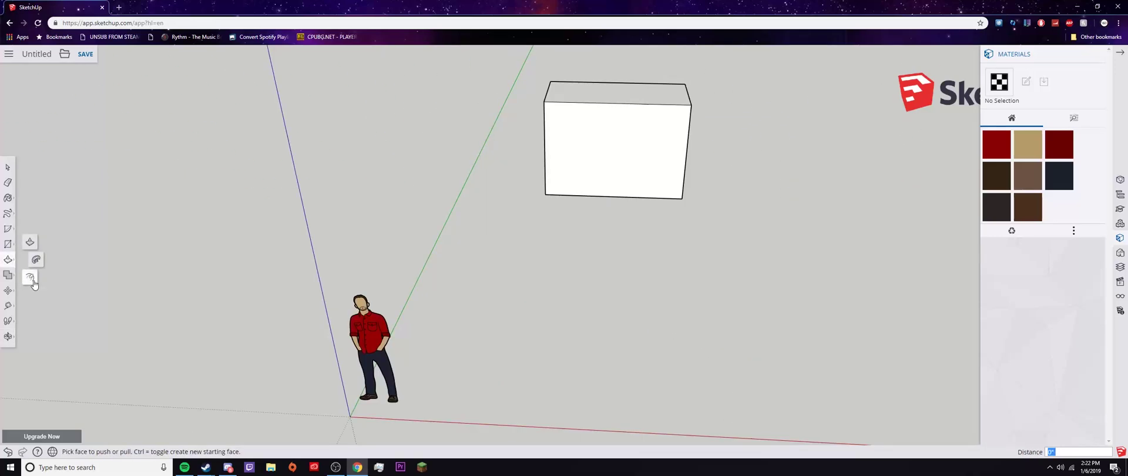
Offset the outline of the box's large front face slightly inward
{"action": "left_click", "coordinate": [30, 277]}
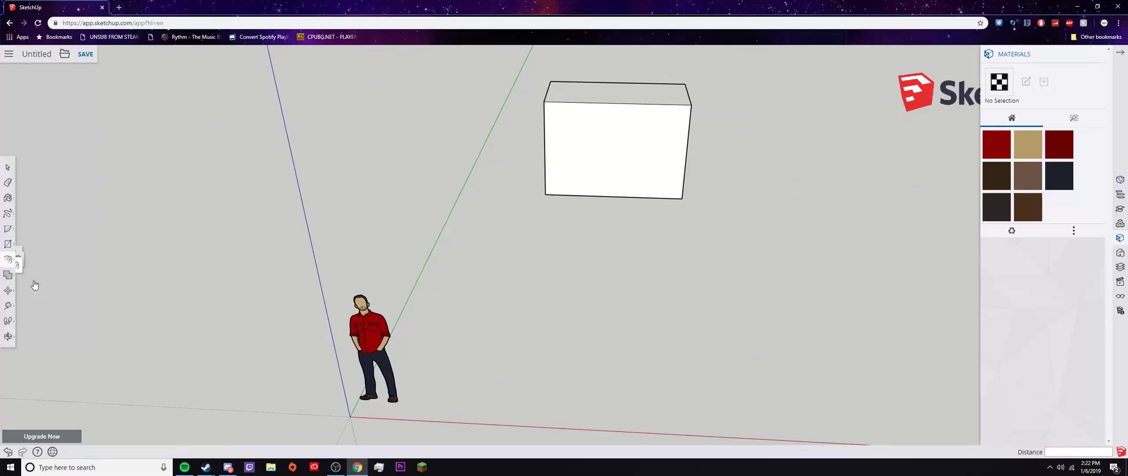
{"action": "scroll", "coordinate": [548, 101], "scroll_direction": "up", "scroll_amount": 2}
{"action": "left_click", "coordinate": [534, 109]}
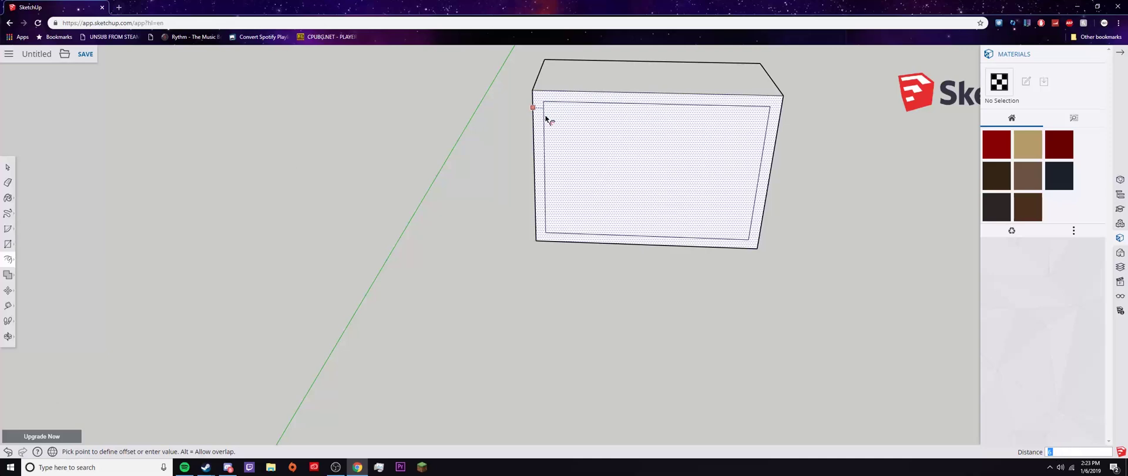
{"action": "left_click", "coordinate": [546, 118]}
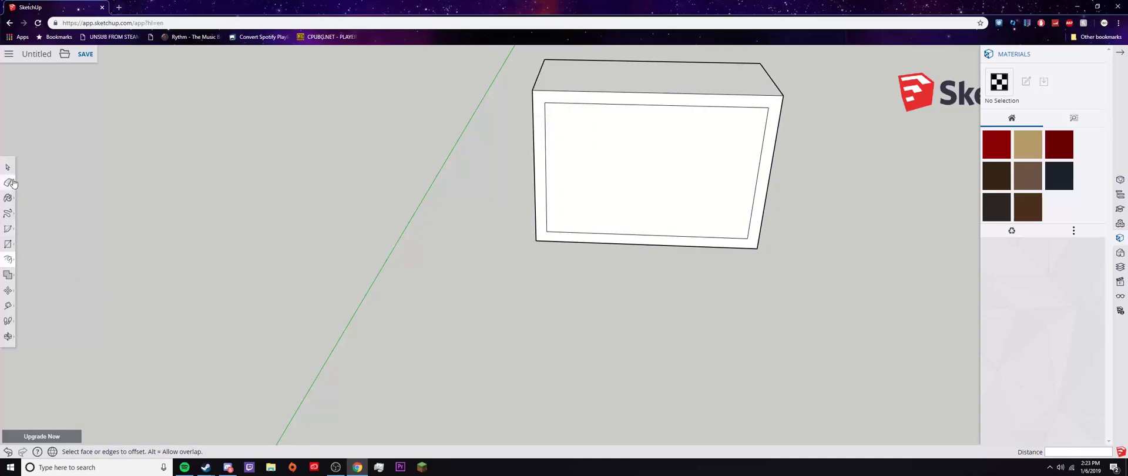
Push/Pull the inner panel of the front face so it projects outward from the box
{"action": "left_click", "coordinate": [8, 197]}
{"action": "left_click", "coordinate": [7, 259]}
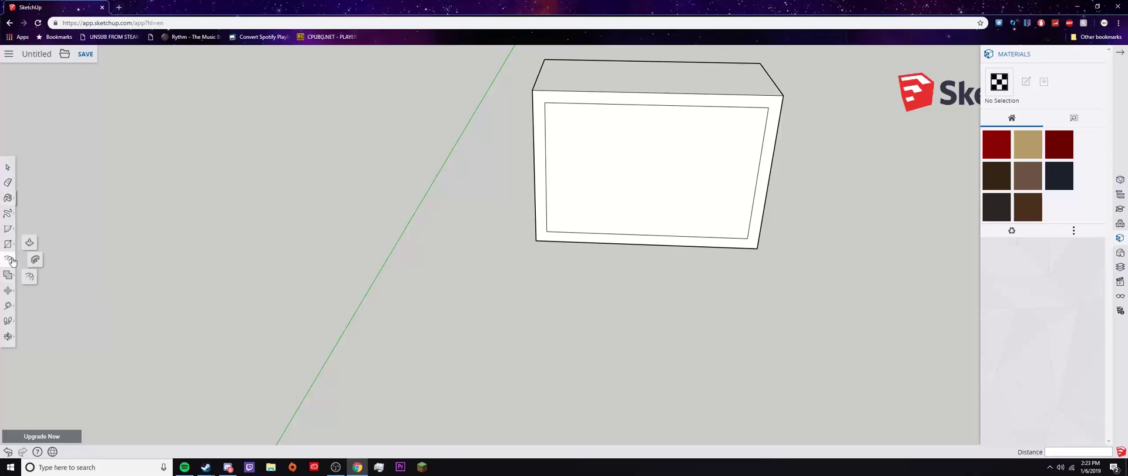
{"action": "left_click", "coordinate": [29, 259]}
{"action": "left_click", "coordinate": [609, 192]}
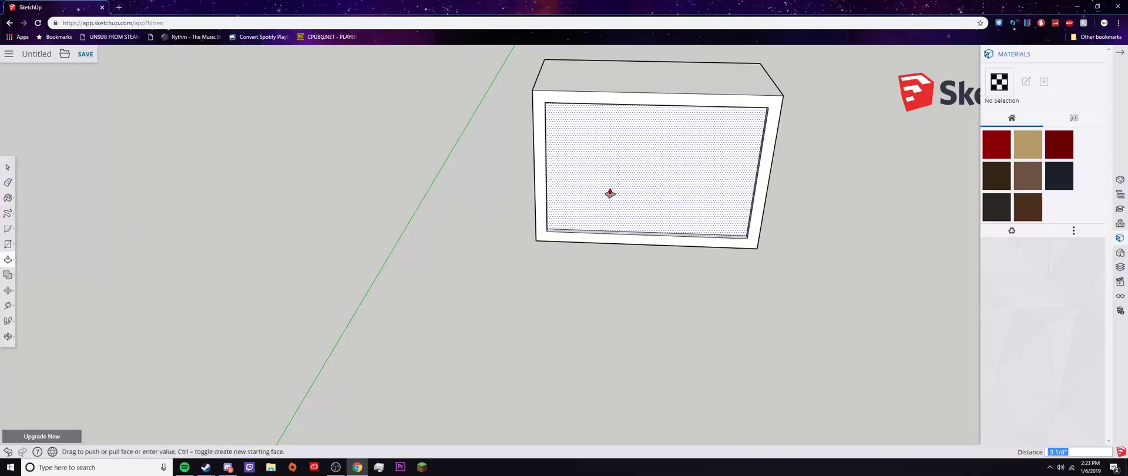
{"action": "middle_click_drag", "start_coordinate": [609, 191], "coordinate": [795, 212]}
{"action": "left_click", "coordinate": [630, 222]}
{"action": "left_click", "coordinate": [615, 229]}
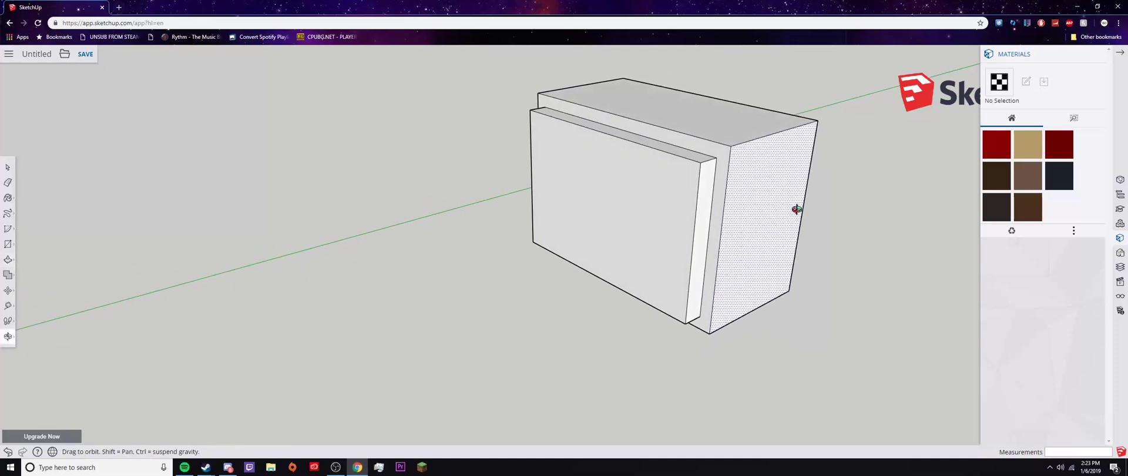
Push the front panel about 1' 6" inward so it forms a recess in the box
{"action": "middle_click_drag", "start_coordinate": [904, 206], "coordinate": [365, 245]}
{"action": "left_click", "coordinate": [644, 225]}
{"action": "left_click", "coordinate": [651, 222]}
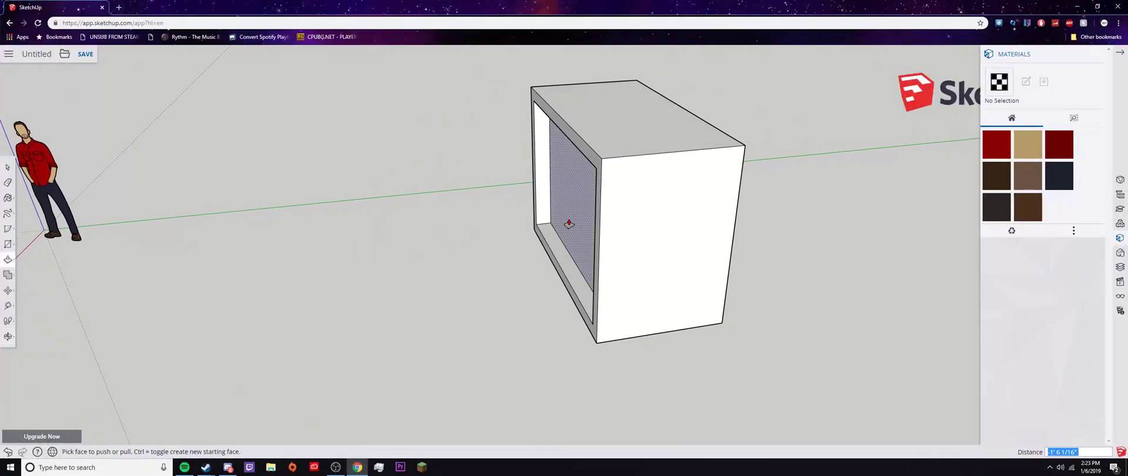
Undo the recess and offset edits, keeping the plain box in the model
{"action": "middle_click_drag", "start_coordinate": [576, 223], "coordinate": [759, 229]}
{"action": "left_click_drag", "start_coordinate": [763, 234], "coordinate": [678, 237]}
{"action": "left_click", "coordinate": [16, 292]}
{"action": "scroll", "coordinate": [353, 273], "scroll_direction": "down", "scroll_amount": 3}
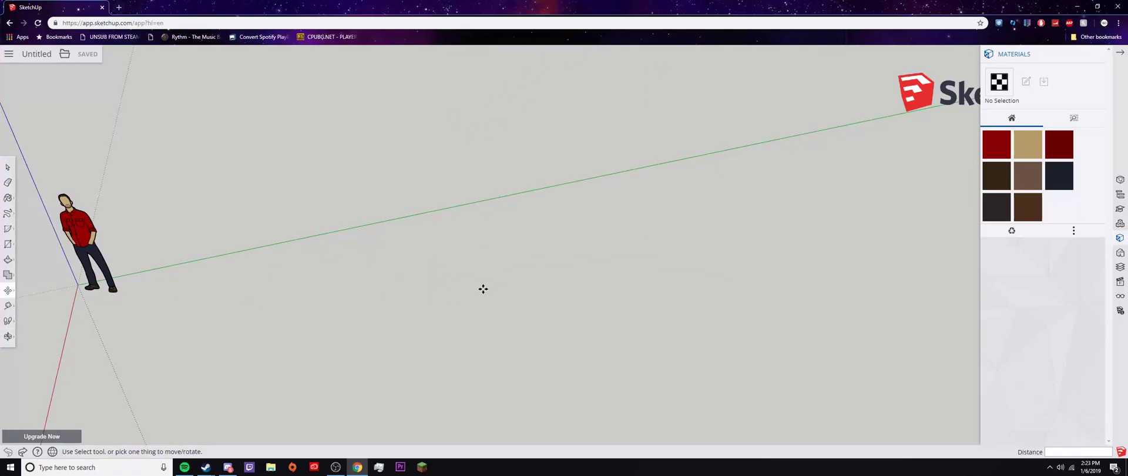
{"action": "key", "text": "ctrl+z"}
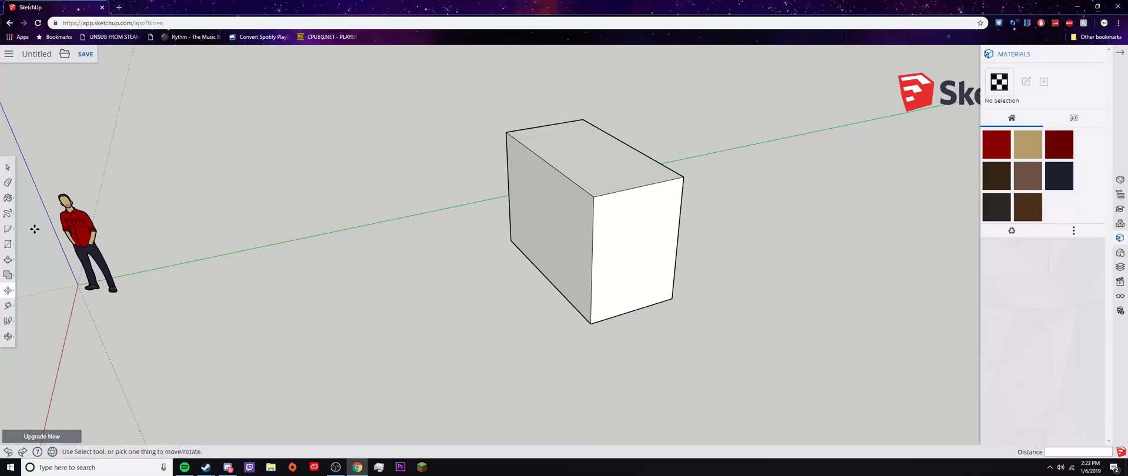
Select the entire box and move it closer to the standing figure
{"action": "left_click", "coordinate": [8, 166]}
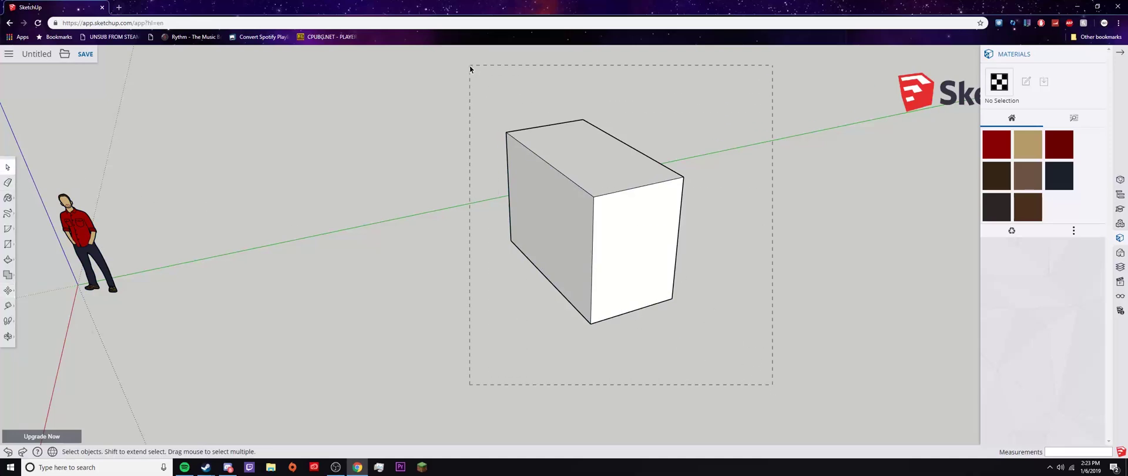
{"action": "left_click_drag", "start_coordinate": [470, 68], "coordinate": [469, 66]}
{"action": "left_click", "coordinate": [7, 290]}
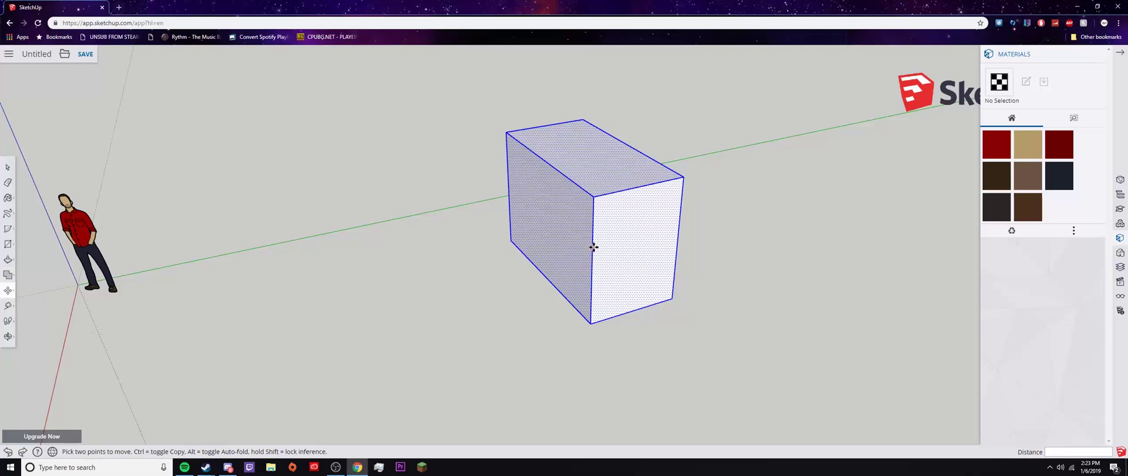
{"action": "left_click", "coordinate": [614, 247]}
{"action": "left_click", "coordinate": [473, 303]}
Rotate the selected box about 90° around a point on its top face
{"action": "left_click", "coordinate": [8, 292]}
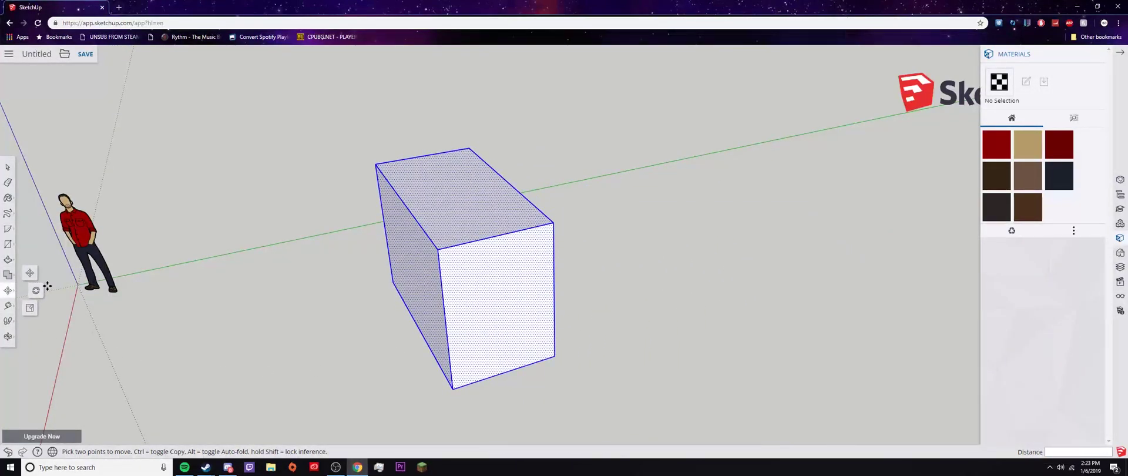
{"action": "left_click", "coordinate": [37, 292]}
{"action": "left_click", "coordinate": [453, 206]}
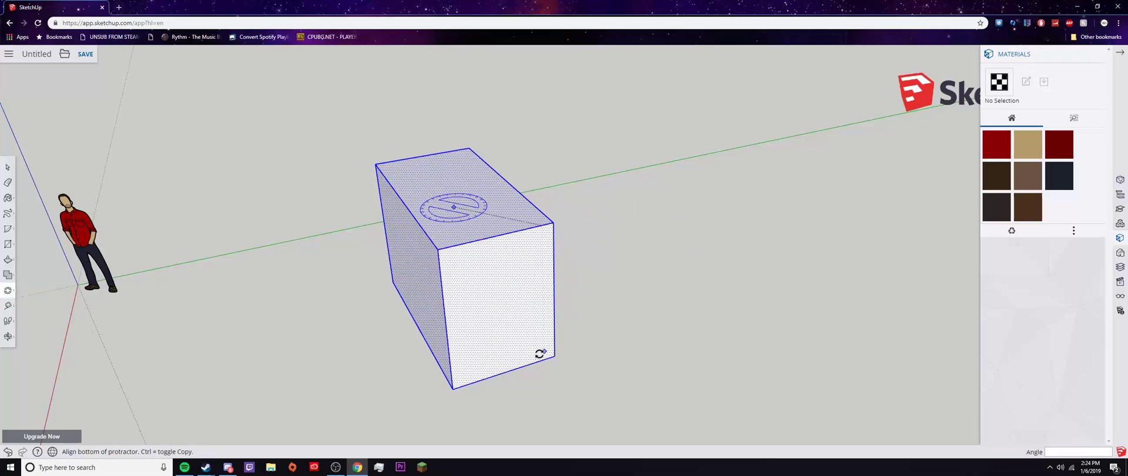
{"action": "left_click", "coordinate": [488, 262]}
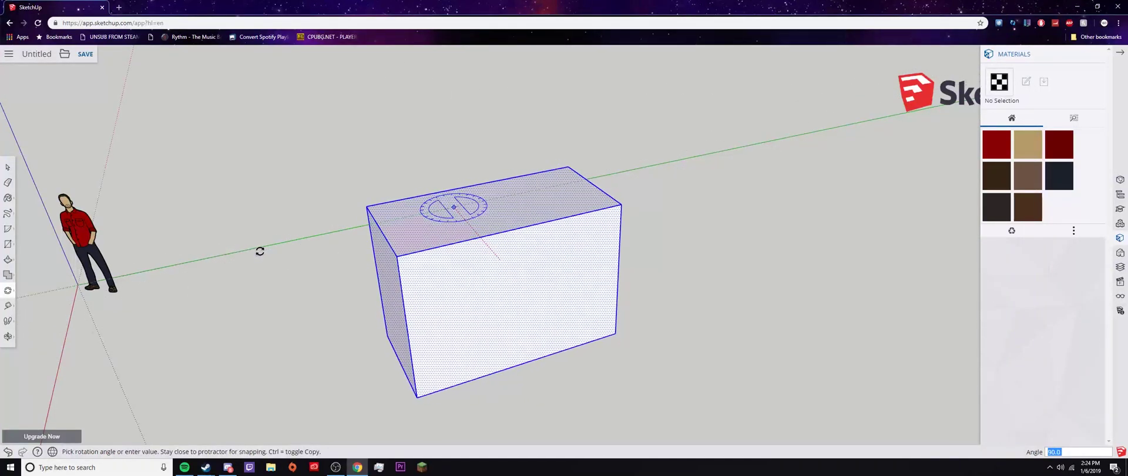
{"action": "left_click", "coordinate": [259, 252]}
Place the first corner of a new rectangle on the empty ground beside the standing figure
{"action": "middle_click_drag", "start_coordinate": [379, 261], "coordinate": [301, 273]}
{"action": "key", "text": "space"}
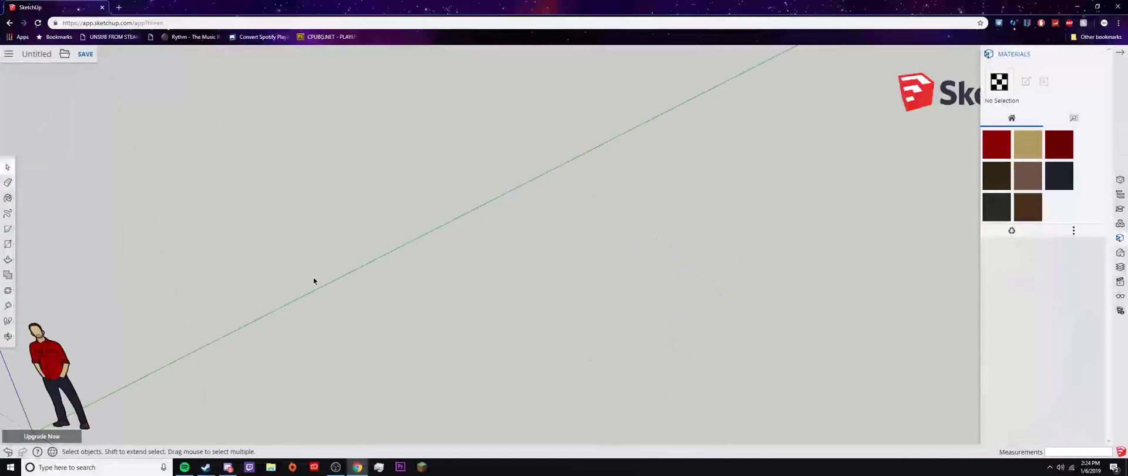
{"action": "mouse_move", "coordinate": [408, 343]}
{"action": "middle_mouse_down"}
{"action": "mouse_move", "coordinate": [304, 352]}
{"action": "mouse_move", "coordinate": [393, 345]}
{"action": "middle_mouse_up"}
{"action": "middle_click_drag", "start_coordinate": [503, 320], "coordinate": [429, 173]}
{"action": "key", "text": "space"}
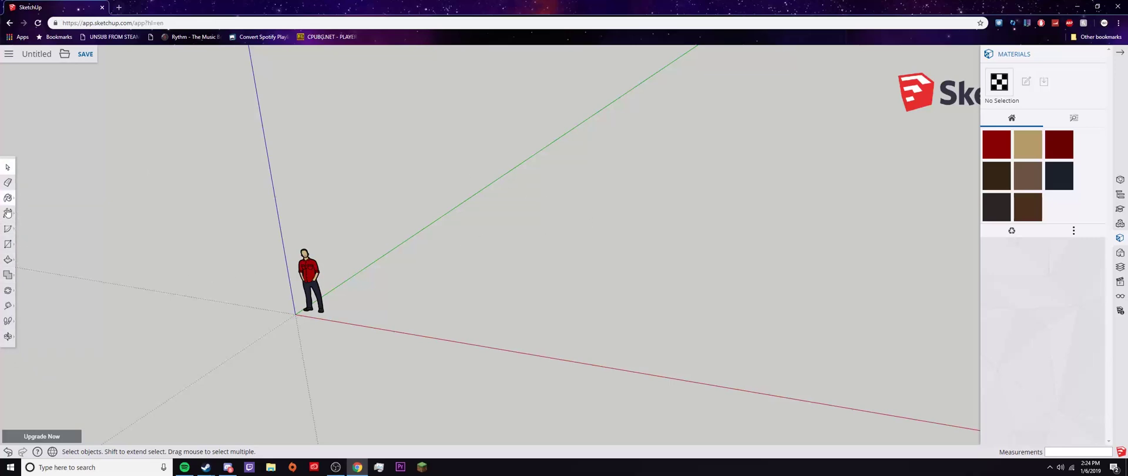
{"action": "left_click", "coordinate": [7, 244]}
{"action": "left_click", "coordinate": [29, 210]}
{"action": "middle_click_drag", "start_coordinate": [530, 267], "coordinate": [91, 224]}
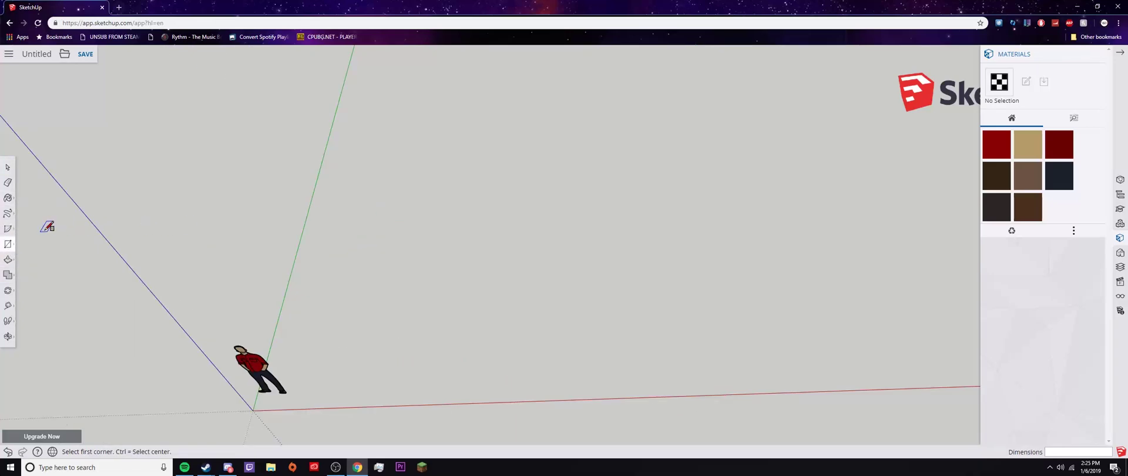
{"action": "left_click", "coordinate": [379, 186]}
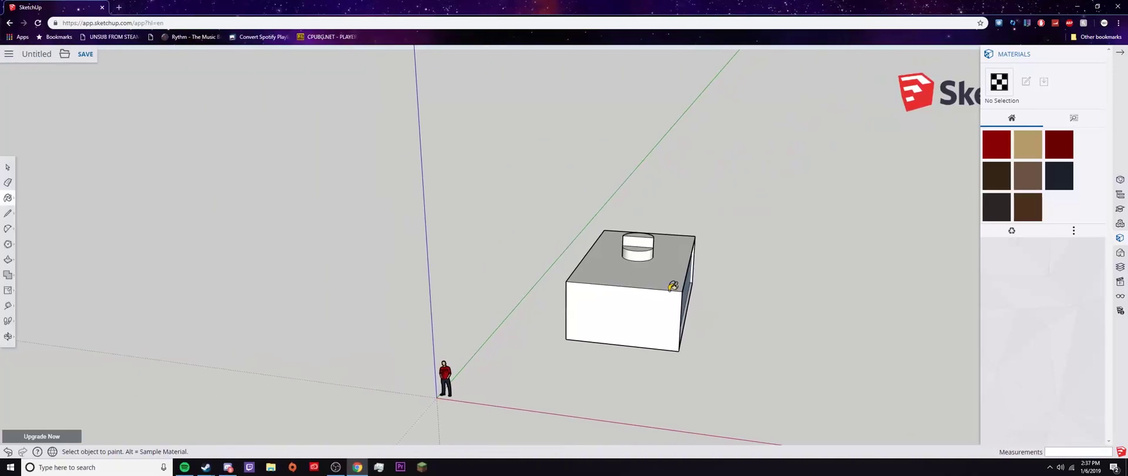
Inspect the recessed box and the stepped cylinder on its top from several sides
{"action": "middle_click_drag", "start_coordinate": [745, 292], "coordinate": [421, 309]}
{"action": "mouse_move", "coordinate": [546, 307]}
{"action": "middle_mouse_down"}
{"action": "mouse_move", "coordinate": [566, 252]}
{"action": "mouse_move", "coordinate": [558, 297]}
{"action": "mouse_move", "coordinate": [746, 310]}
{"action": "middle_mouse_up"}
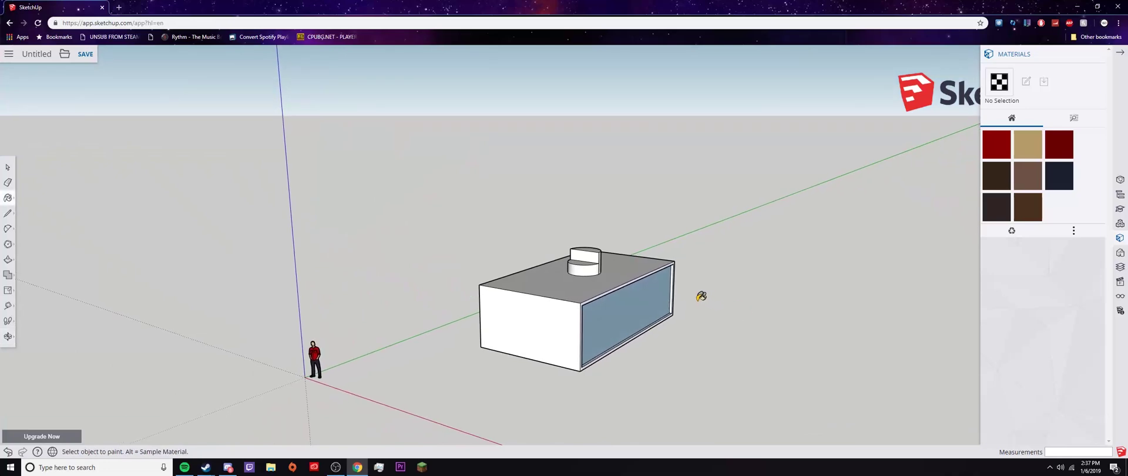
{"action": "mouse_move", "coordinate": [495, 314]}
{"action": "middle_mouse_down"}
{"action": "mouse_move", "coordinate": [818, 312]}
{"action": "mouse_move", "coordinate": [712, 322]}
{"action": "mouse_move", "coordinate": [854, 311]}
{"action": "middle_mouse_up"}
{"action": "scroll", "coordinate": [529, 307], "scroll_direction": "up", "scroll_amount": 2}
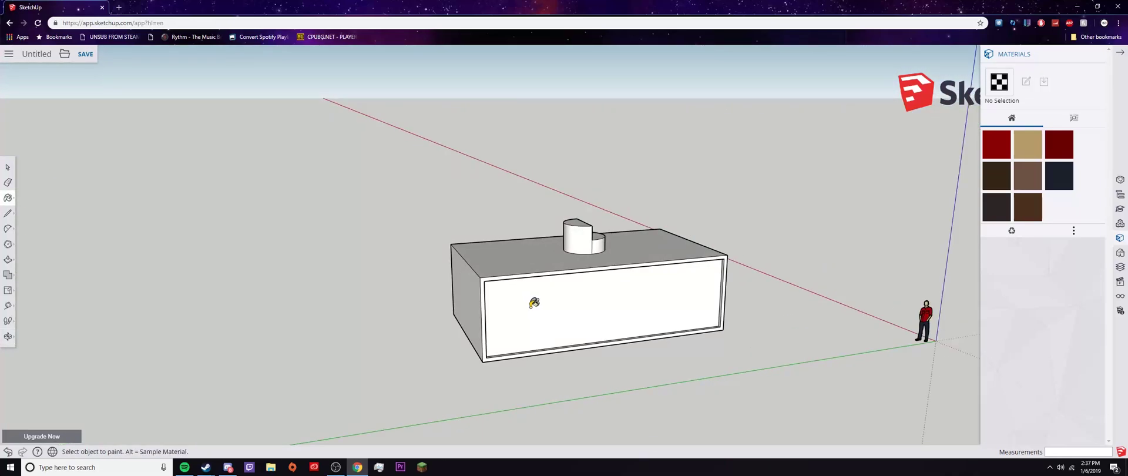
{"action": "middle_click_drag", "start_coordinate": [383, 271], "coordinate": [735, 282]}
Try the in-model materials, including Josh_Beard and the red Josh_Shirt_01, as the paint material
{"action": "left_click", "coordinate": [996, 143]}
{"action": "left_click", "coordinate": [1073, 117]}
{"action": "left_click", "coordinate": [1001, 125]}
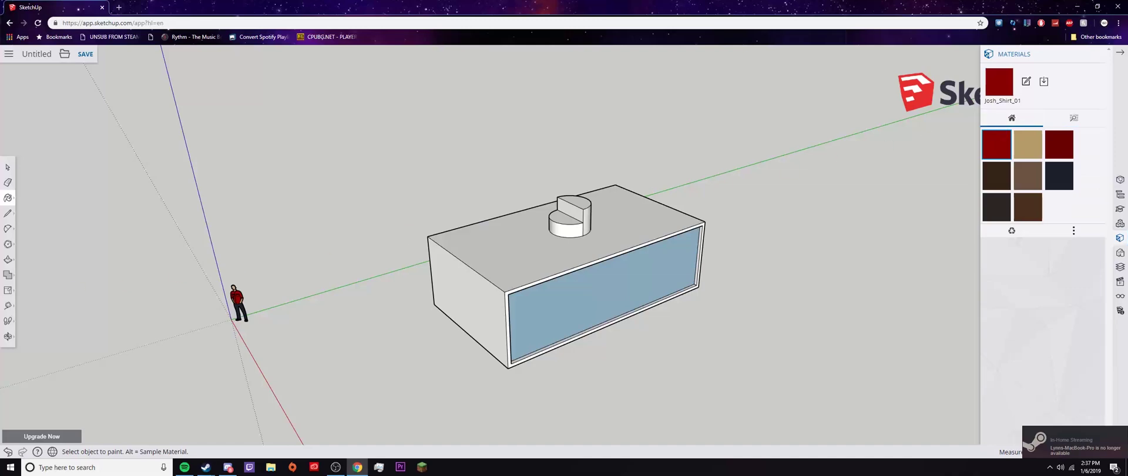
{"action": "mouse_move", "coordinate": [7, 200]}
{"action": "left_click", "coordinate": [1028, 171]}
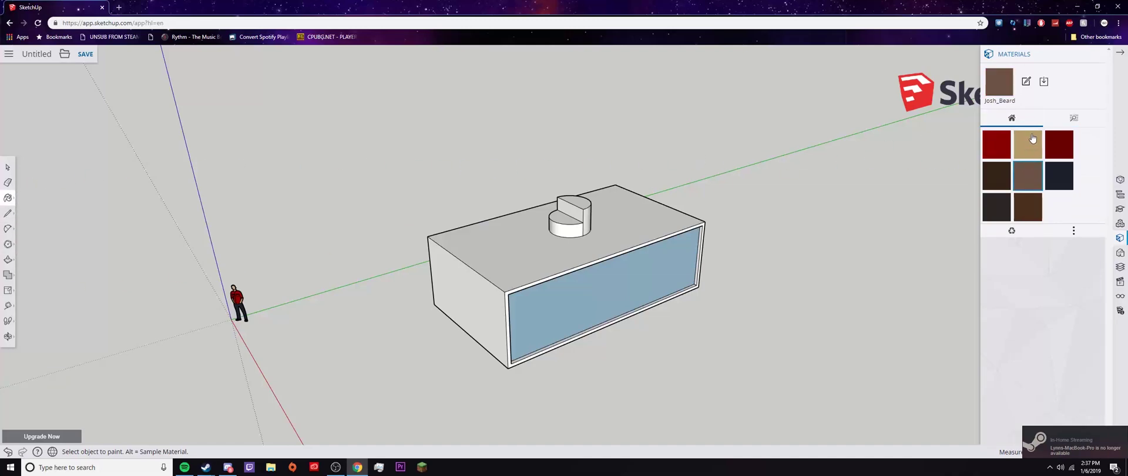
{"action": "left_click", "coordinate": [996, 175]}
{"action": "left_click", "coordinate": [996, 144]}
Paint the stepped cylinder above the box bright cyan using the Colors collection of the material library
{"action": "left_click", "coordinate": [1069, 119]}
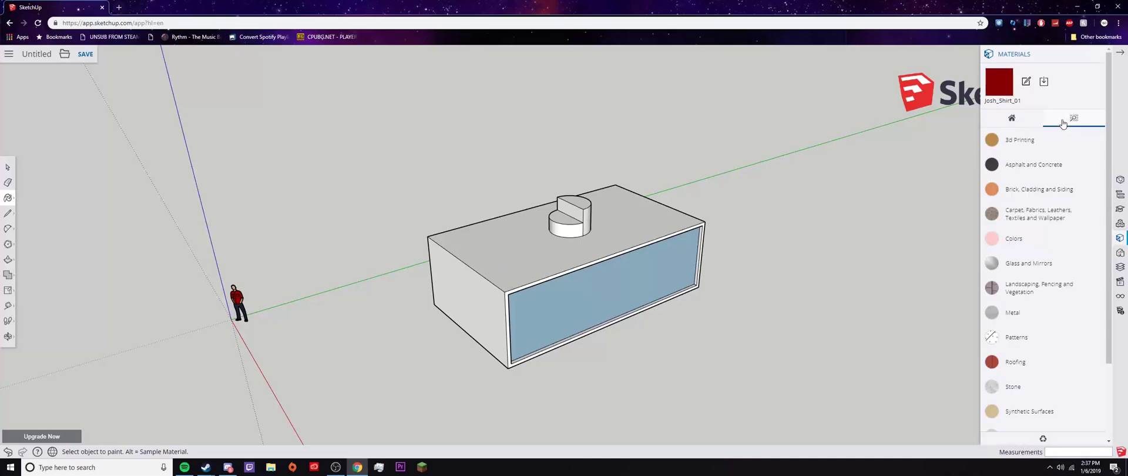
{"action": "scroll", "coordinate": [1029, 199], "scroll_direction": "down", "scroll_amount": 3}
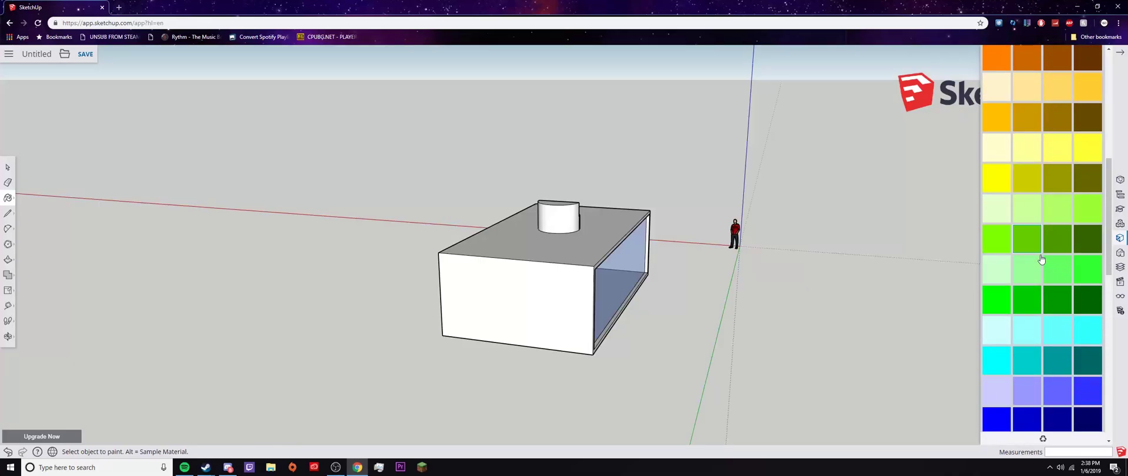
{"action": "scroll", "coordinate": [1049, 277], "scroll_direction": "down", "scroll_amount": 6}
{"action": "scroll", "coordinate": [1050, 276], "scroll_direction": "up", "scroll_amount": 10}
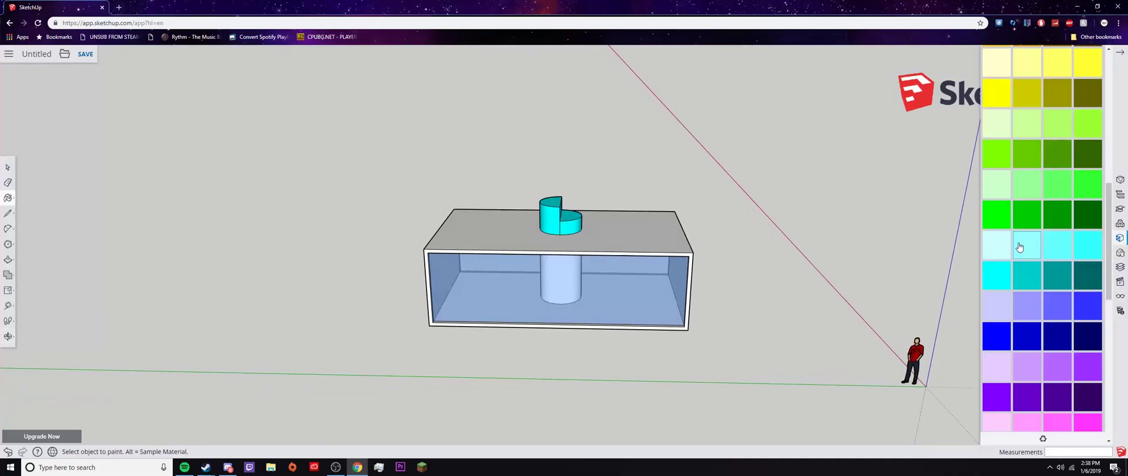
Paint the outside faces and frame edges of the box with the green Color G04
{"action": "scroll", "coordinate": [1028, 282], "scroll_direction": "up", "scroll_amount": 1}
{"action": "scroll", "coordinate": [1028, 276], "scroll_direction": "down", "scroll_amount": 1}
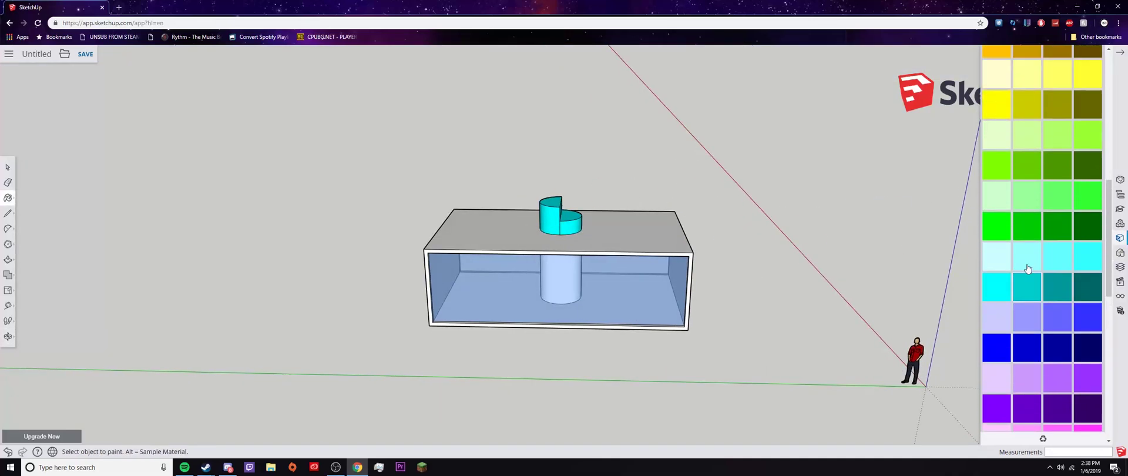
{"action": "left_click", "coordinate": [1086, 184]}
{"action": "middle_click_drag", "start_coordinate": [798, 239], "coordinate": [626, 246]}
{"action": "left_click", "coordinate": [662, 284]}
{"action": "mouse_move", "coordinate": [662, 284]}
{"action": "middle_mouse_down"}
{"action": "mouse_move", "coordinate": [911, 290]}
{"action": "mouse_move", "coordinate": [513, 284]}
{"action": "mouse_move", "coordinate": [711, 120]}
{"action": "middle_mouse_up"}
{"action": "left_click", "coordinate": [513, 284]}
{"action": "left_click", "coordinate": [571, 276]}
{"action": "mouse_move", "coordinate": [572, 277]}
{"action": "middle_mouse_down"}
{"action": "mouse_move", "coordinate": [588, 247]}
{"action": "mouse_move", "coordinate": [735, 320]}
{"action": "middle_mouse_up"}
{"action": "key", "text": "space"}
{"action": "scroll", "coordinate": [735, 319], "scroll_direction": "up", "scroll_amount": 5}
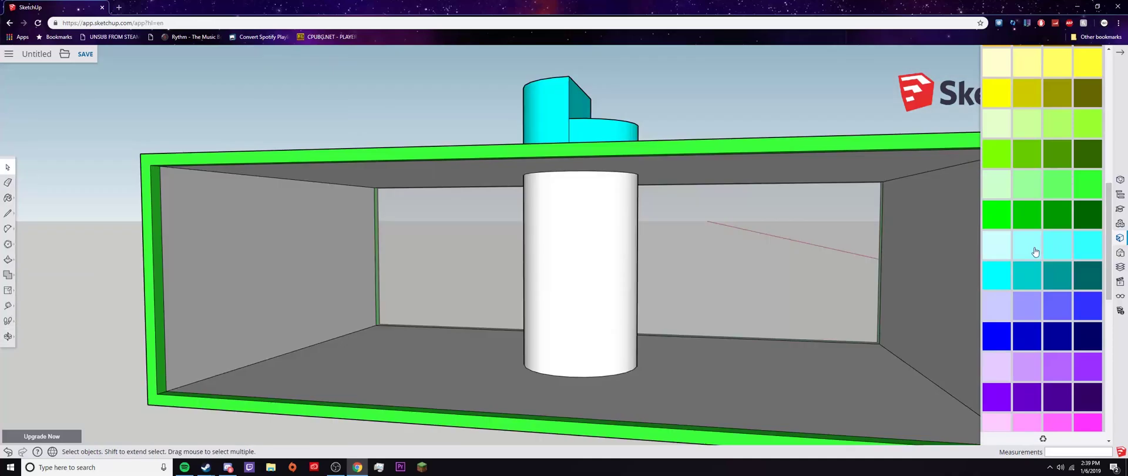
Match the upper cylinder's cyan on the cylinder inside the box and paint the interior faces red
{"action": "left_click", "coordinate": [7, 198]}
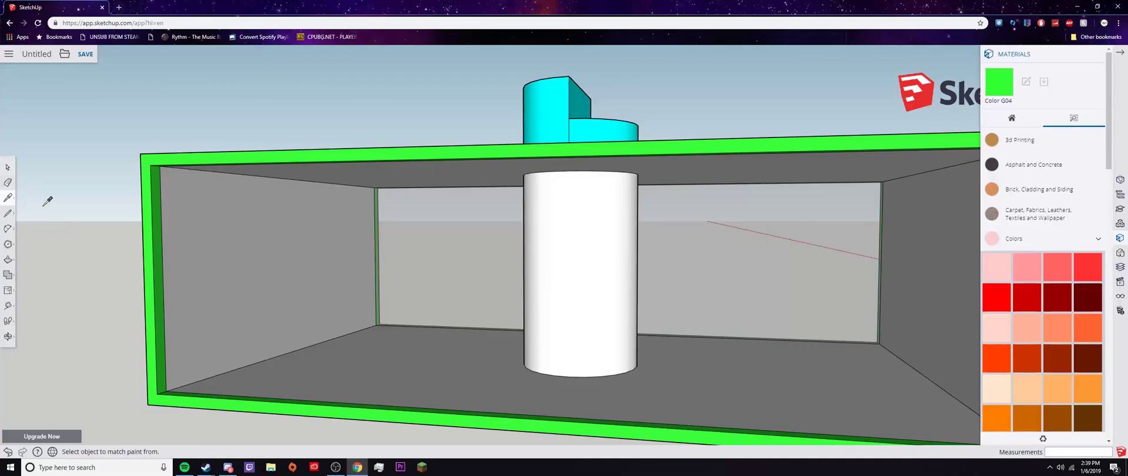
{"action": "mouse_move", "coordinate": [597, 219]}
{"action": "middle_mouse_down"}
{"action": "mouse_move", "coordinate": [561, 242]}
{"action": "mouse_move", "coordinate": [513, 244]}
{"action": "mouse_move", "coordinate": [370, 222]}
{"action": "mouse_move", "coordinate": [652, 318]}
{"action": "mouse_move", "coordinate": [594, 300]}
{"action": "mouse_move", "coordinate": [604, 297]}
{"action": "mouse_move", "coordinate": [385, 367]}
{"action": "mouse_move", "coordinate": [540, 273]}
{"action": "mouse_move", "coordinate": [675, 258]}
{"action": "middle_mouse_up"}
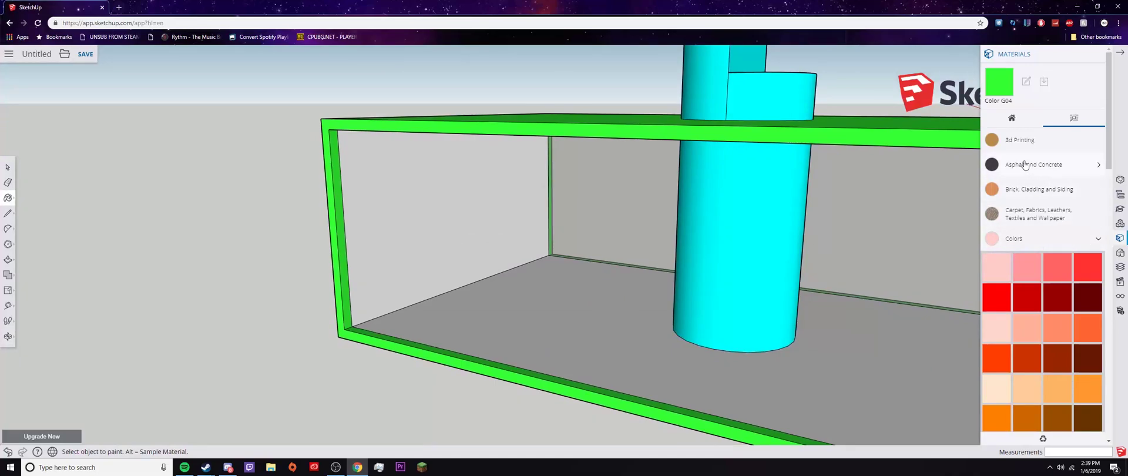
{"action": "scroll", "coordinate": [1034, 318], "scroll_direction": "down", "scroll_amount": 4}
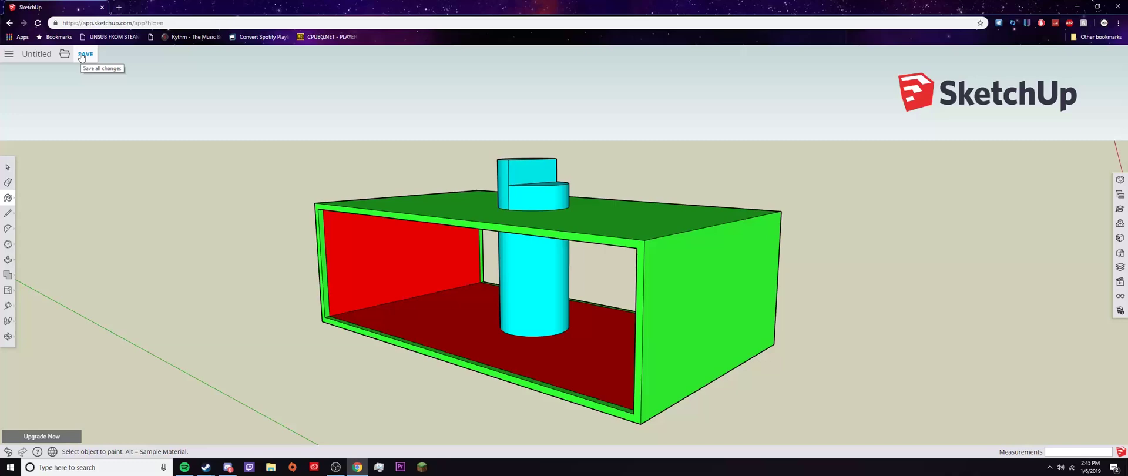
Save the model as Final in the SketchUp project on Trimble Connect
{"action": "left_click", "coordinate": [82, 54]}
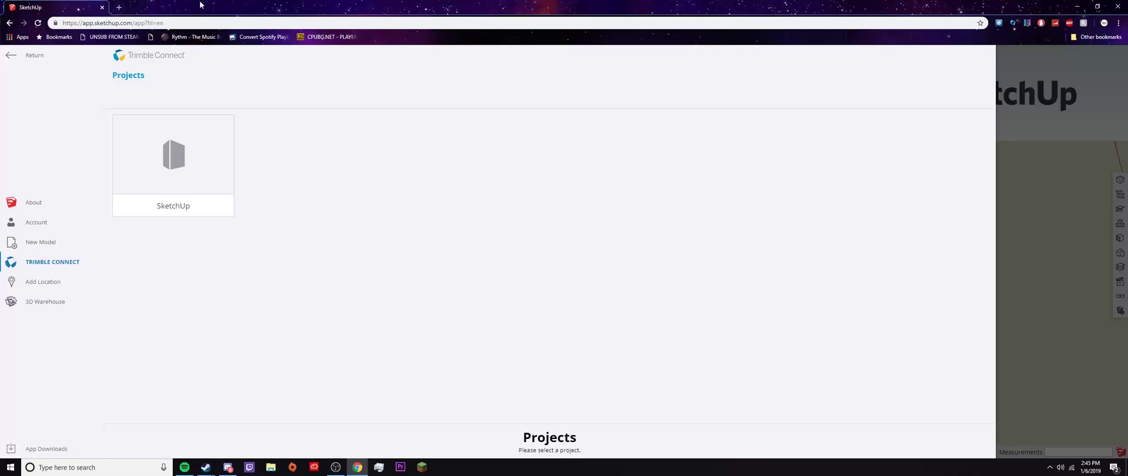
{"action": "left_click", "coordinate": [162, 190]}
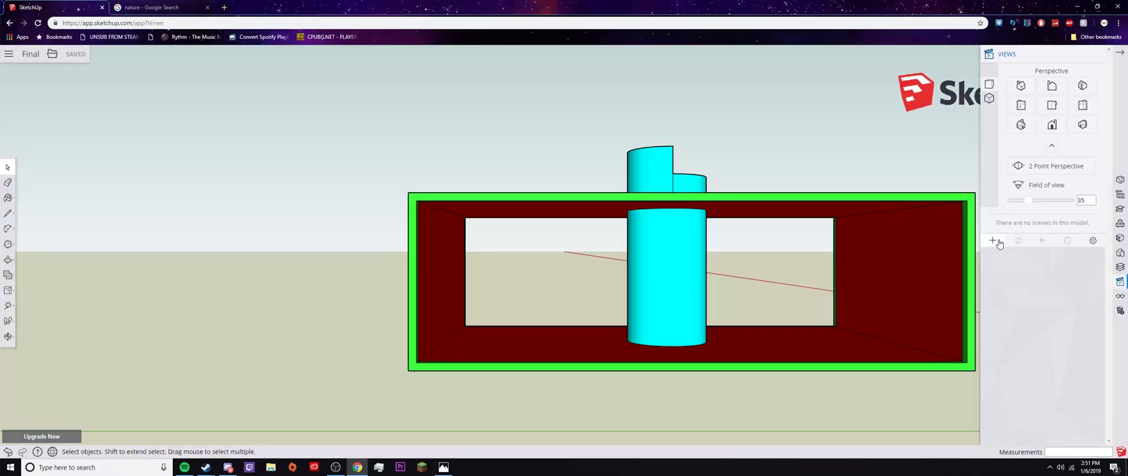
Add a scene that recalls the current front view and review the scene animation settings
{"action": "left_click", "coordinate": [992, 261]}
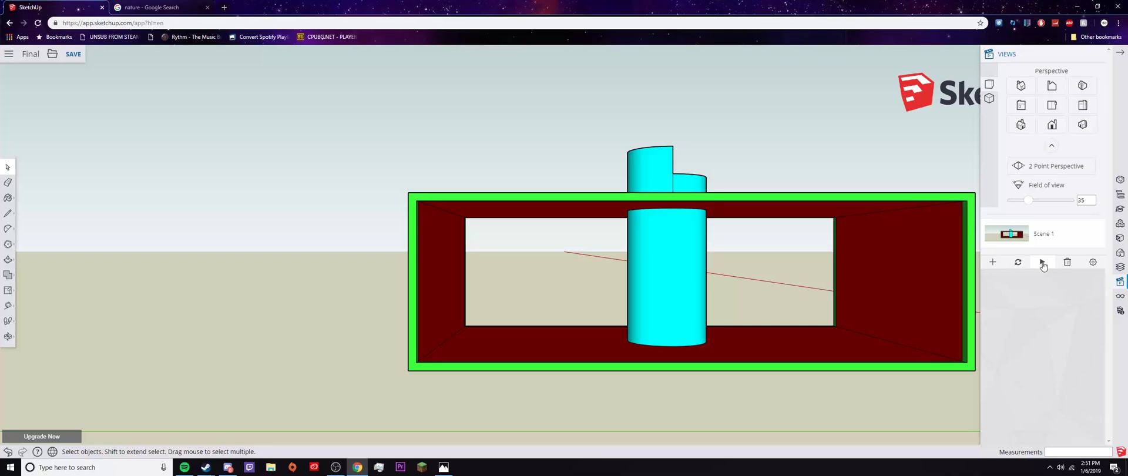
{"action": "middle_click_drag", "start_coordinate": [693, 282], "coordinate": [829, 302]}
{"action": "left_click", "coordinate": [1034, 238]}
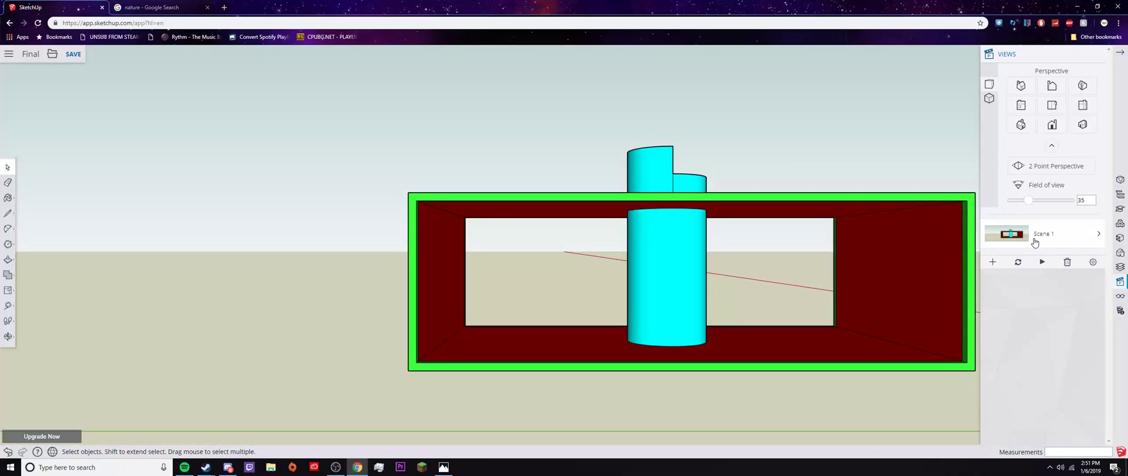
{"action": "left_click", "coordinate": [1095, 262]}
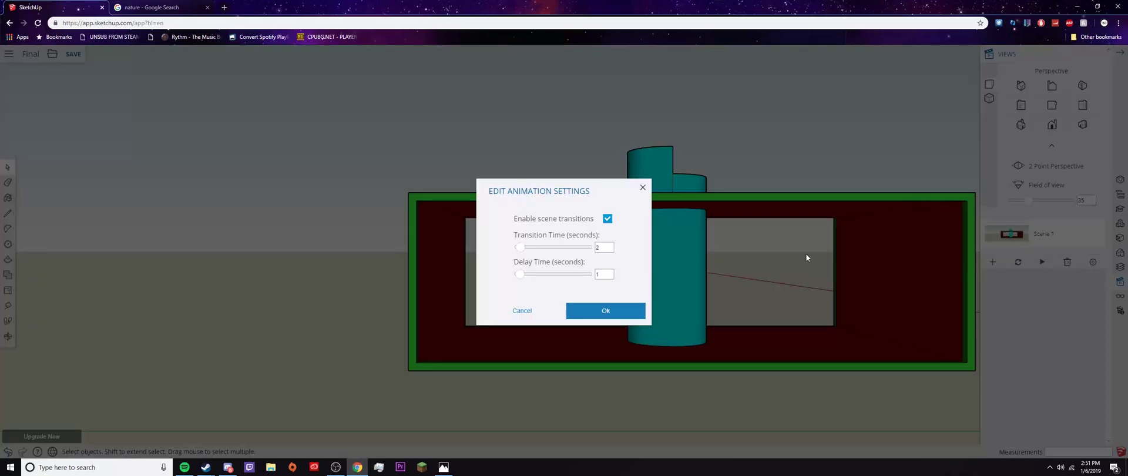
{"action": "left_click", "coordinate": [642, 188]}
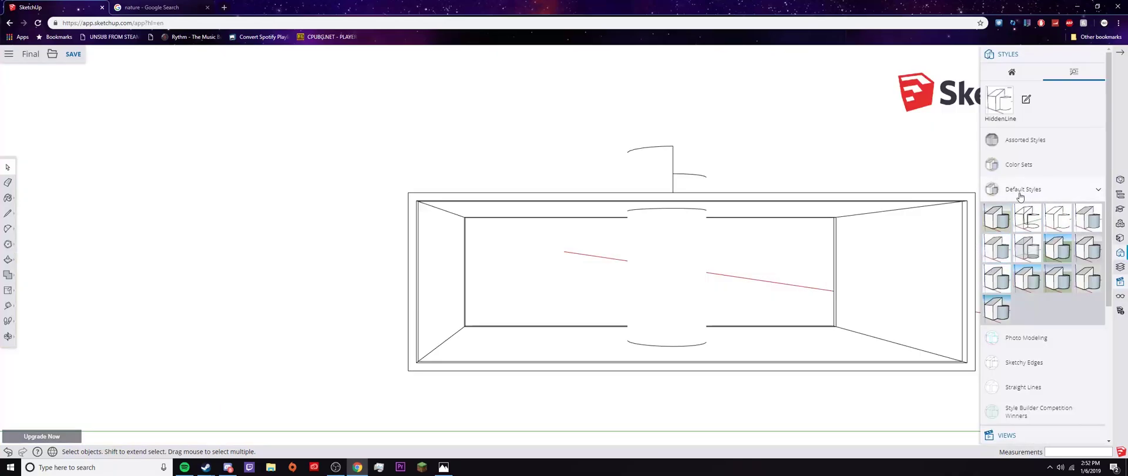
Apply the Construction Documentation Style from the default styles and hide the style options
{"action": "left_click", "coordinate": [1029, 279]}
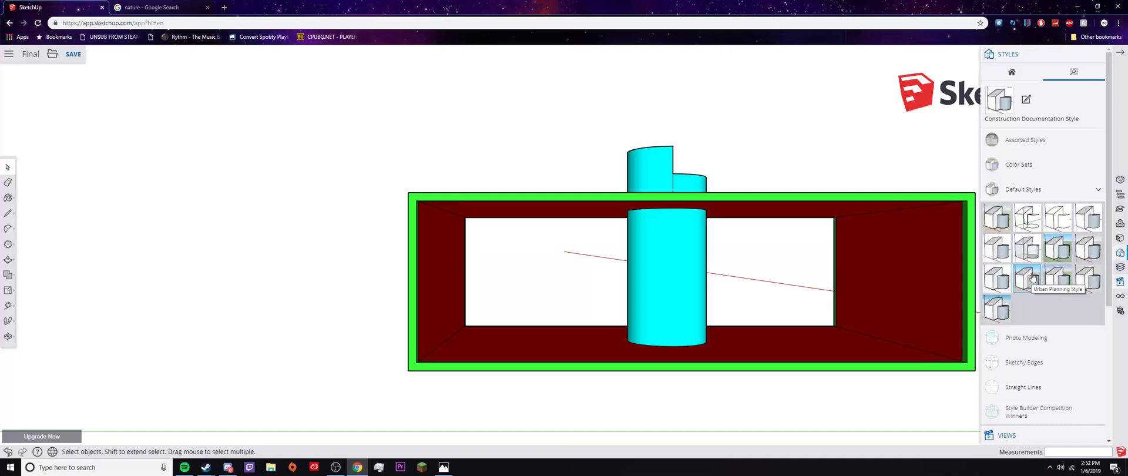
{"action": "left_click", "coordinate": [1021, 196]}
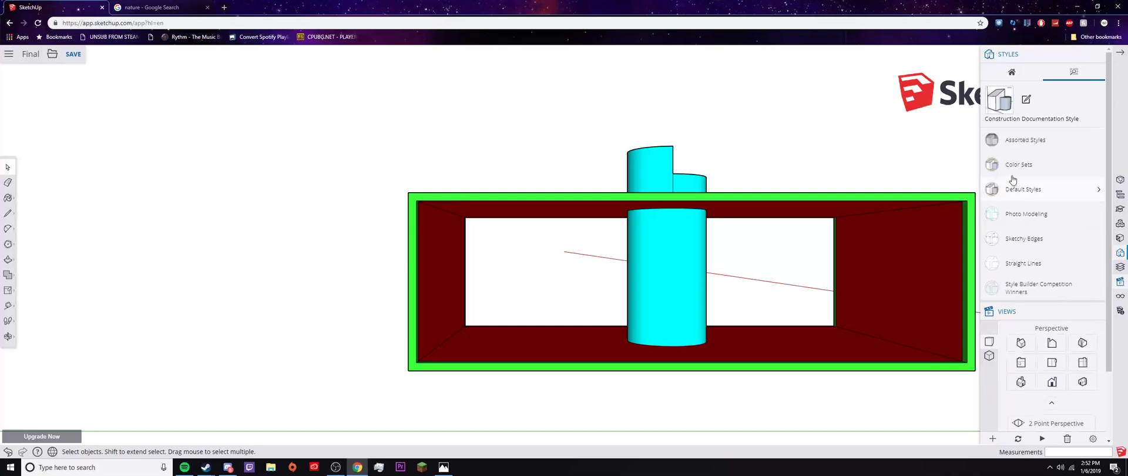
{"action": "scroll", "coordinate": [1012, 180], "scroll_direction": "down", "scroll_amount": 2}
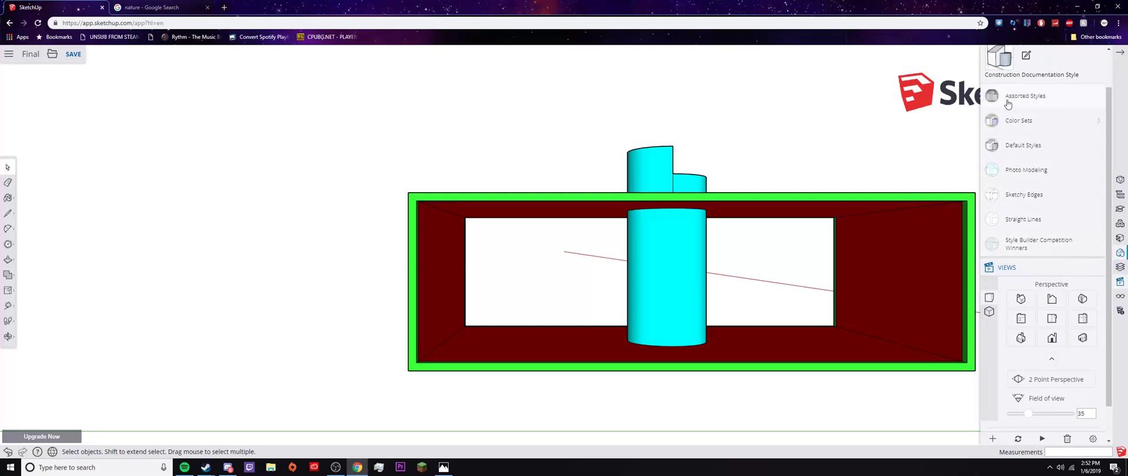
{"action": "left_click", "coordinate": [1121, 55]}
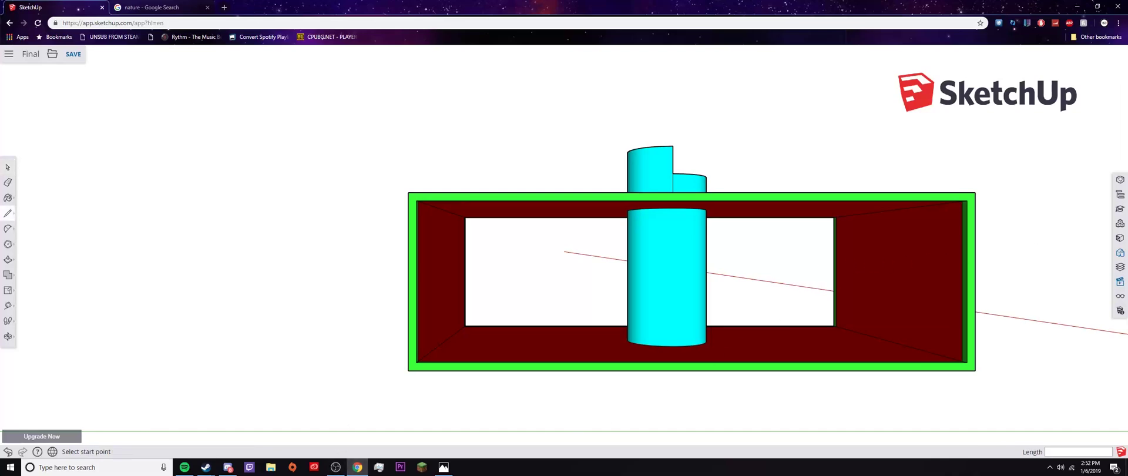
Open the Snipping Tool and capture the area around the coloured box model
{"action": "left_click", "coordinate": [55, 467]}
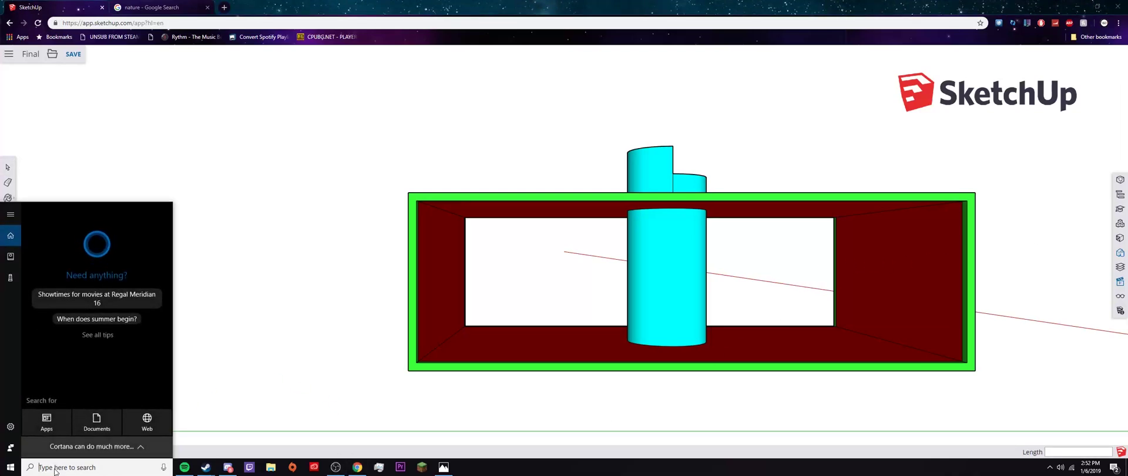
{"action": "type", "text": "sni"}
{"action": "left_click", "coordinate": [108, 249]}
{"action": "key", "text": "ctrl+n"}
{"action": "mouse_move", "coordinate": [989, 115]}
{"action": "left_mouse_down"}
{"action": "mouse_move", "coordinate": [532, 320]}
{"action": "mouse_move", "coordinate": [390, 357]}
{"action": "mouse_move", "coordinate": [378, 398]}
{"action": "left_mouse_up"}
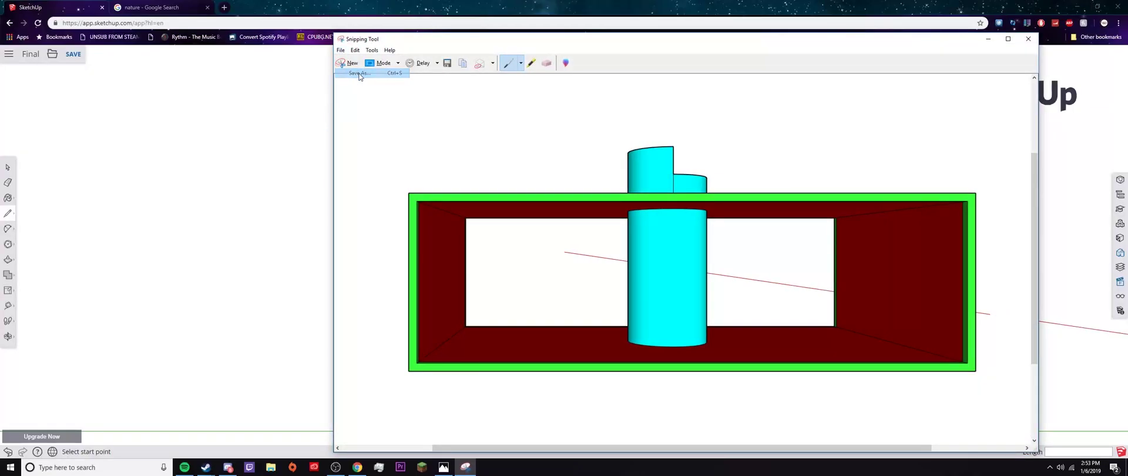
Save the snip as a PNG named nbfjuisfbiua in the Pictures folder
{"action": "key", "text": "ctrl+s"}
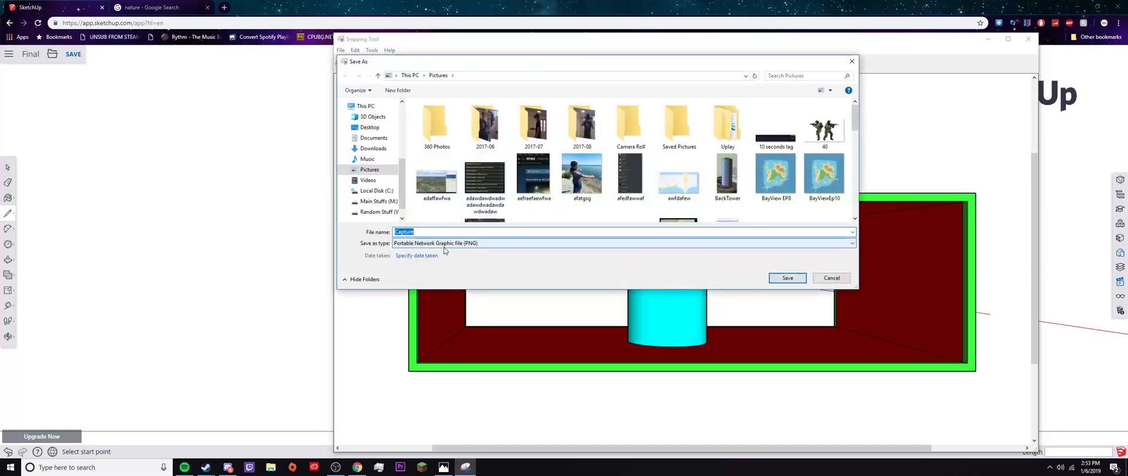
{"action": "type", "text": "nbfjuisfbiua"}
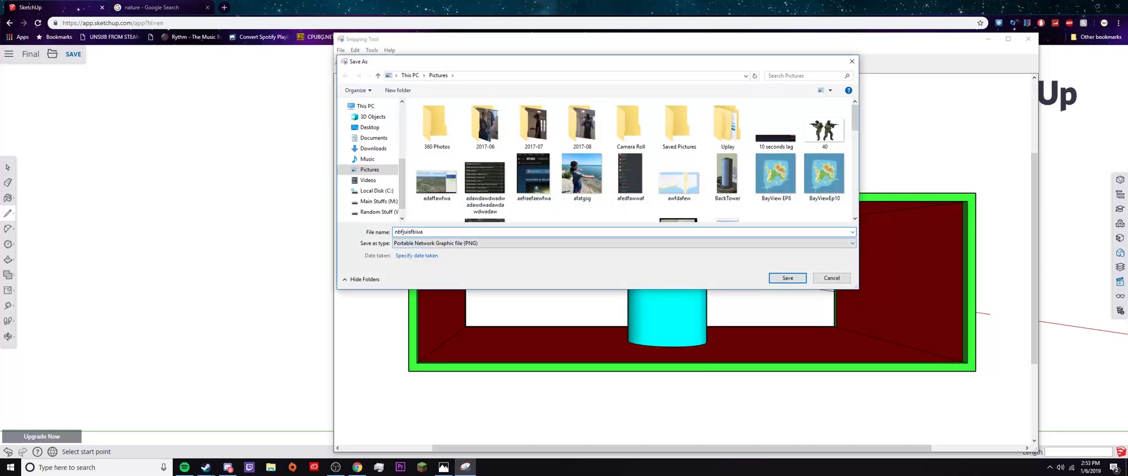
{"action": "left_click", "coordinate": [787, 277]}
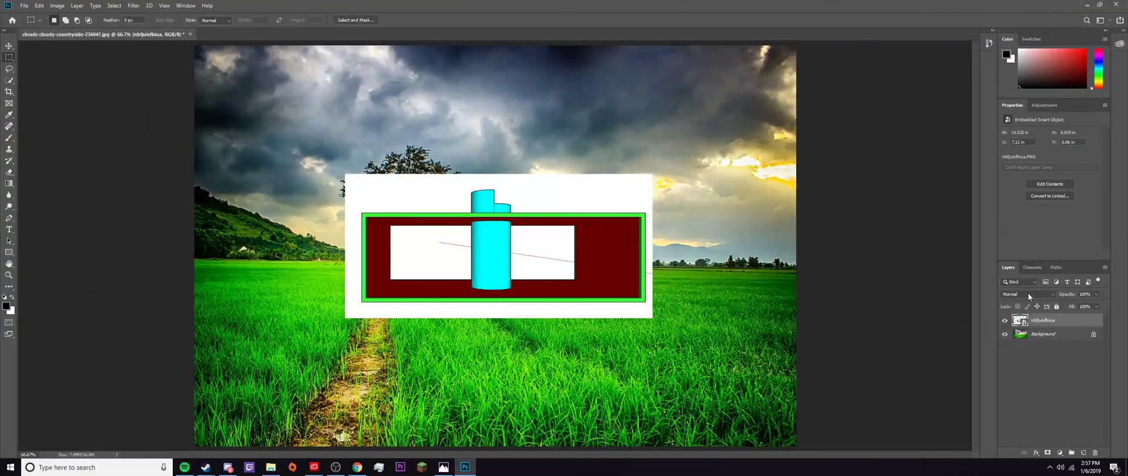
Choose the Magic Wand tool and add a layer mask to the model screenshot layer
{"action": "left_click", "coordinate": [1027, 293]}
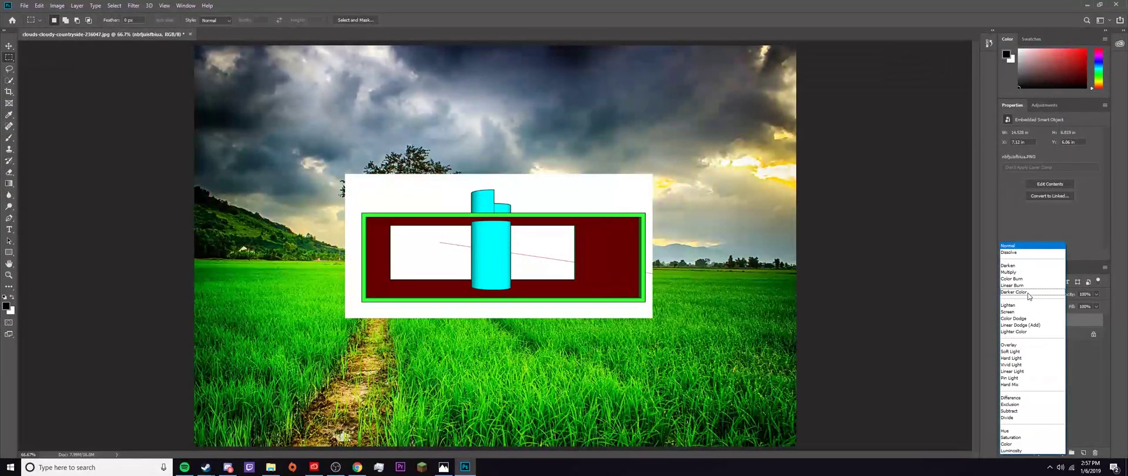
{"action": "left_click", "coordinate": [1087, 374]}
{"action": "left_click_drag", "start_coordinate": [8, 81], "coordinate": [27, 88]}
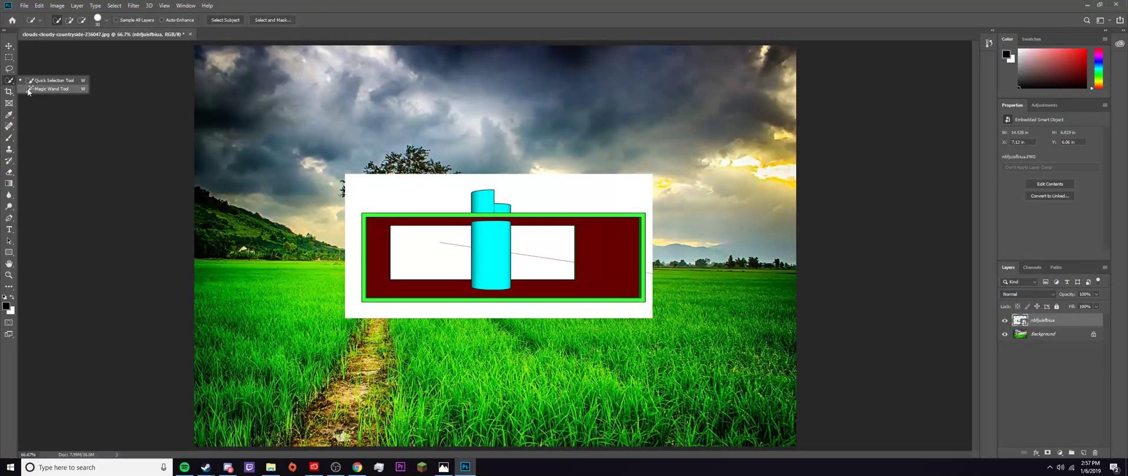
{"action": "left_click", "coordinate": [28, 89]}
{"action": "key", "text": "shift+w"}
{"action": "key", "text": "shift+w"}
{"action": "key", "text": "shift+w"}
{"action": "key", "text": "shift+w"}
{"action": "key", "text": "shift+w"}
{"action": "key", "text": "shift+w"}
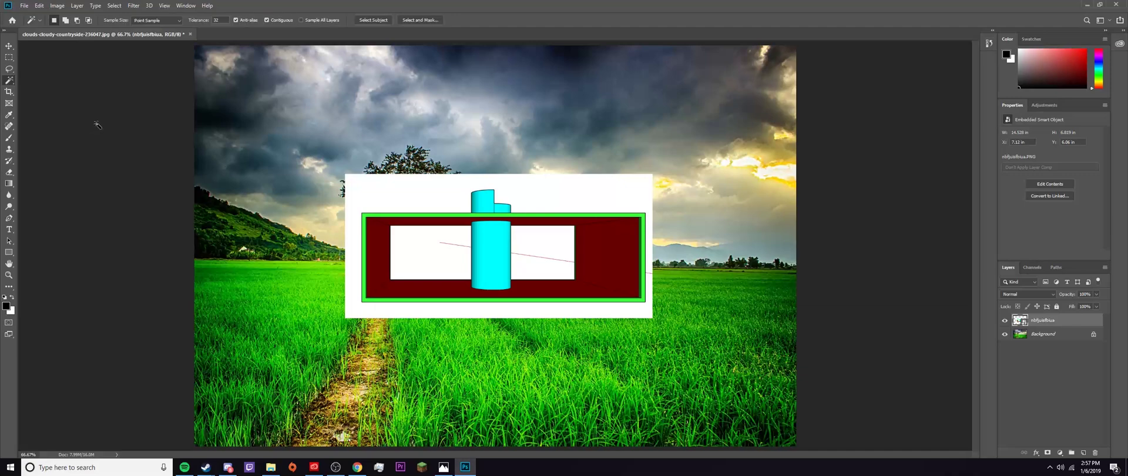
{"action": "left_click", "coordinate": [1047, 453]}
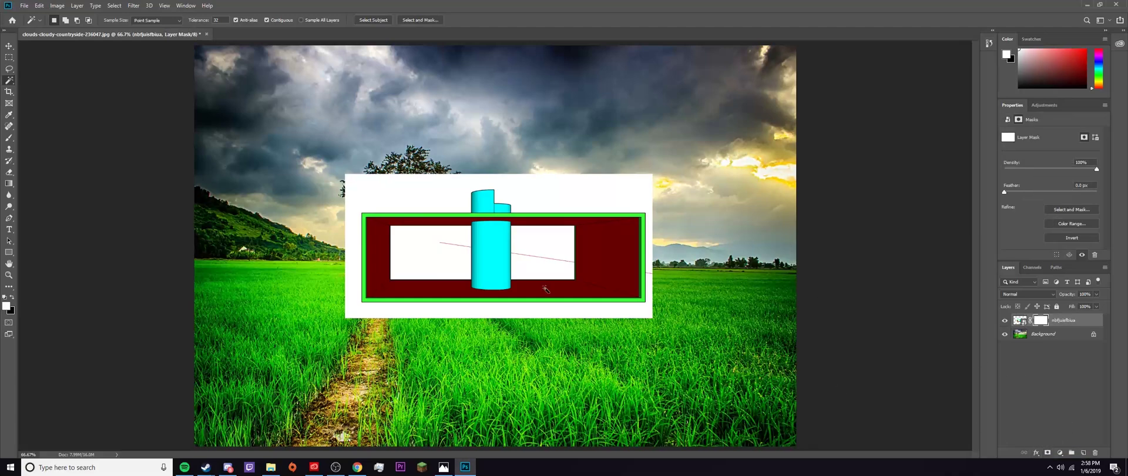
Select the white area around the model with the Magic Wand and fill it with black on the mask using the Paint Bucket
{"action": "left_click", "coordinate": [423, 205]}
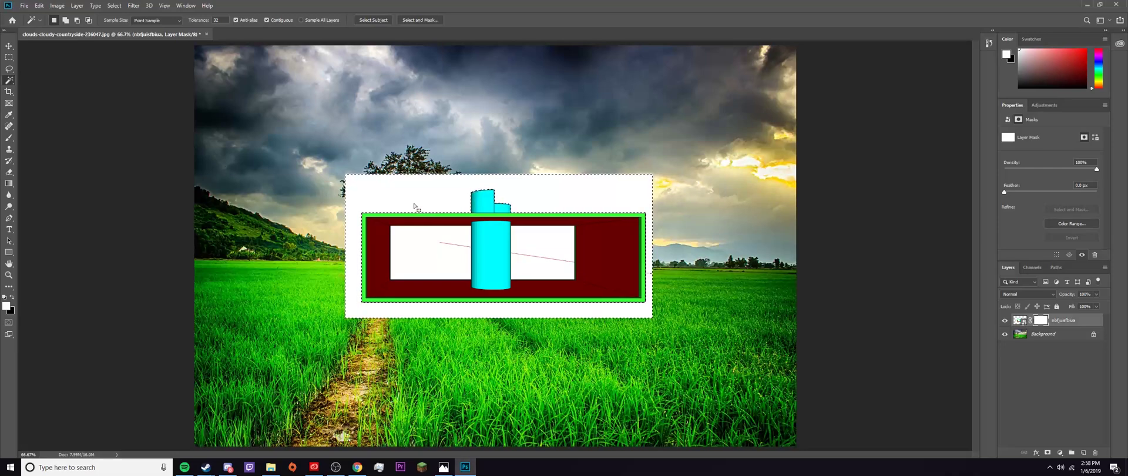
{"action": "key", "text": "g"}
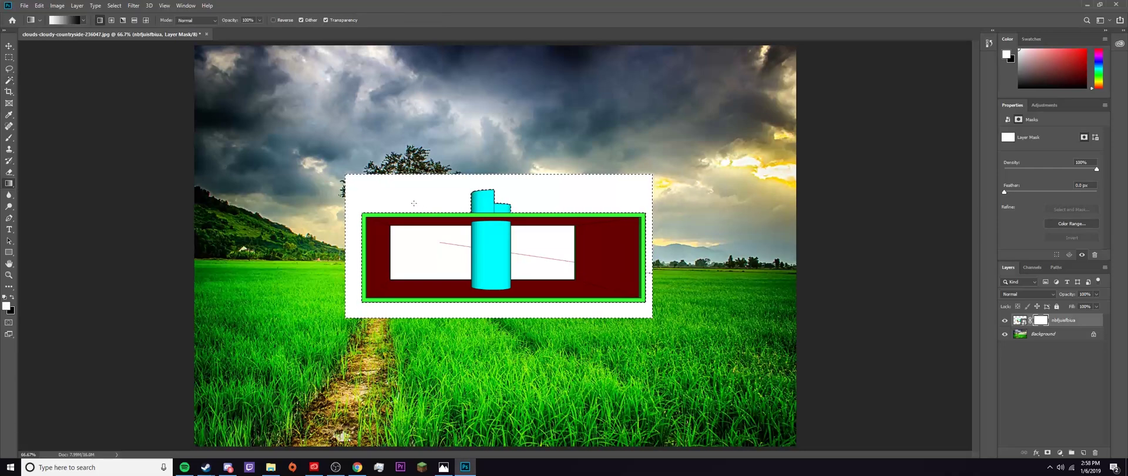
{"action": "key", "text": "shift+g"}
{"action": "key", "text": "shift+g"}
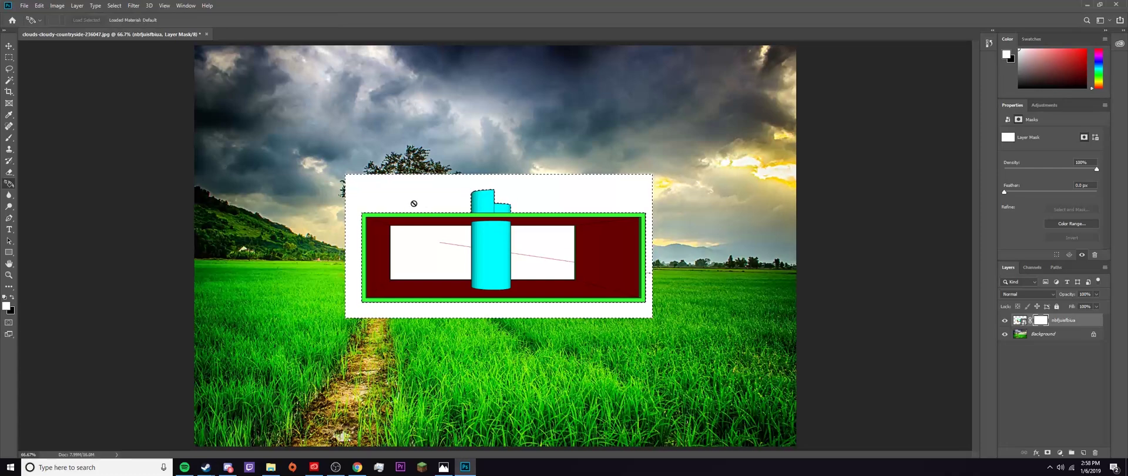
{"action": "key", "text": "shift+g"}
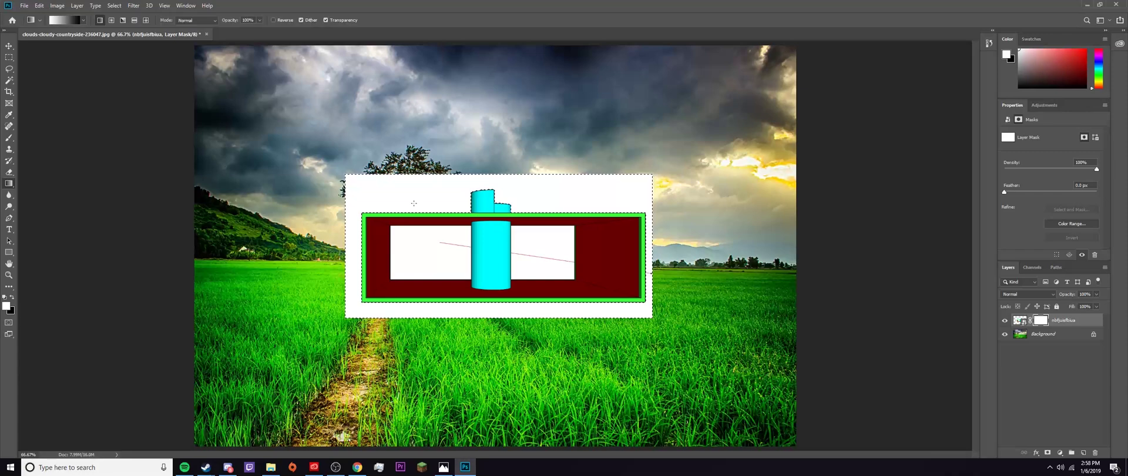
{"action": "key", "text": "shift+g"}
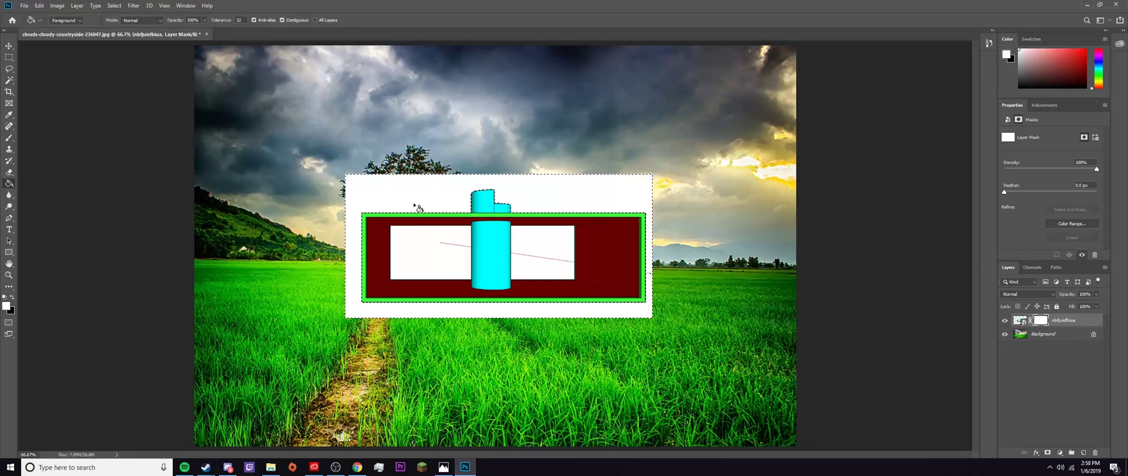
{"action": "key", "text": "x"}
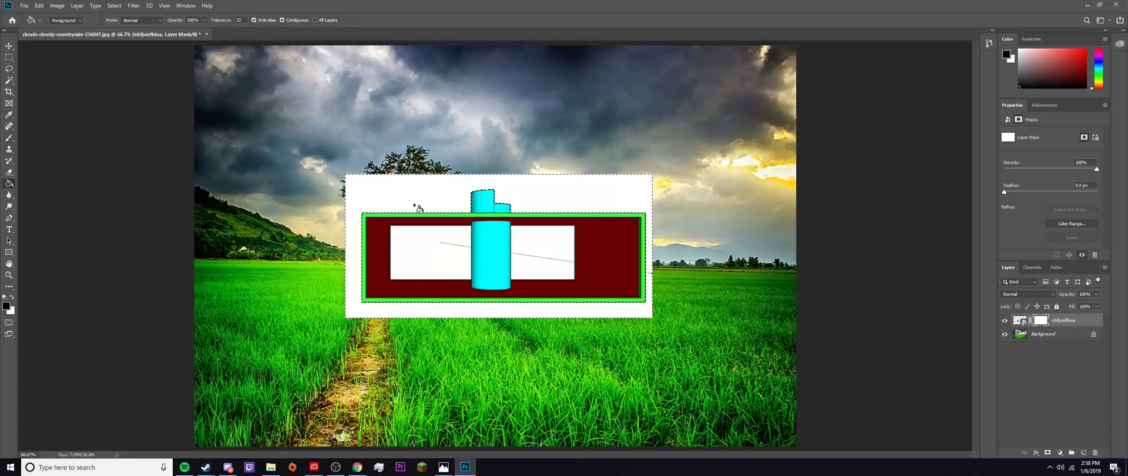
{"action": "key", "text": "x"}
{"action": "key", "text": "x"}
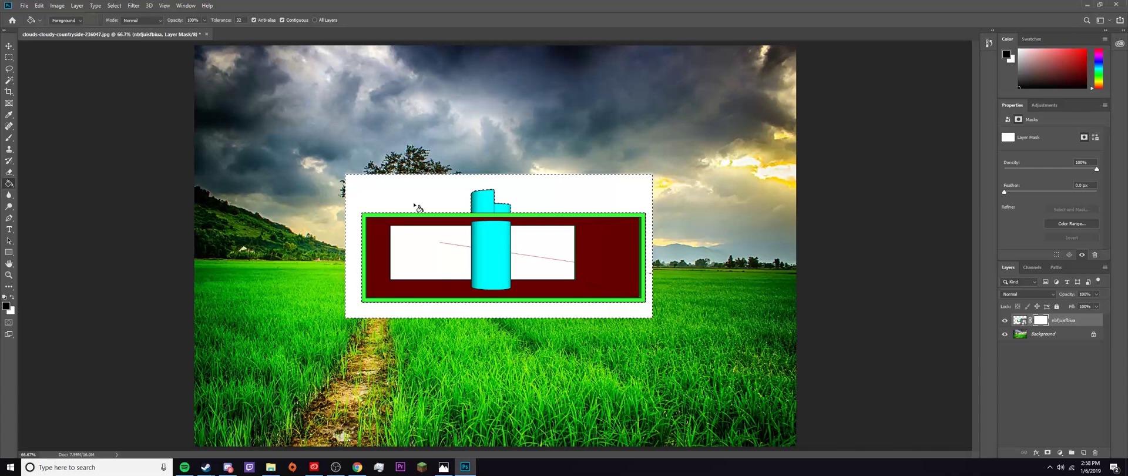
{"action": "key", "text": "x"}
{"action": "key", "text": "x"}
{"action": "key", "text": "x"}
{"action": "key", "text": "x"}
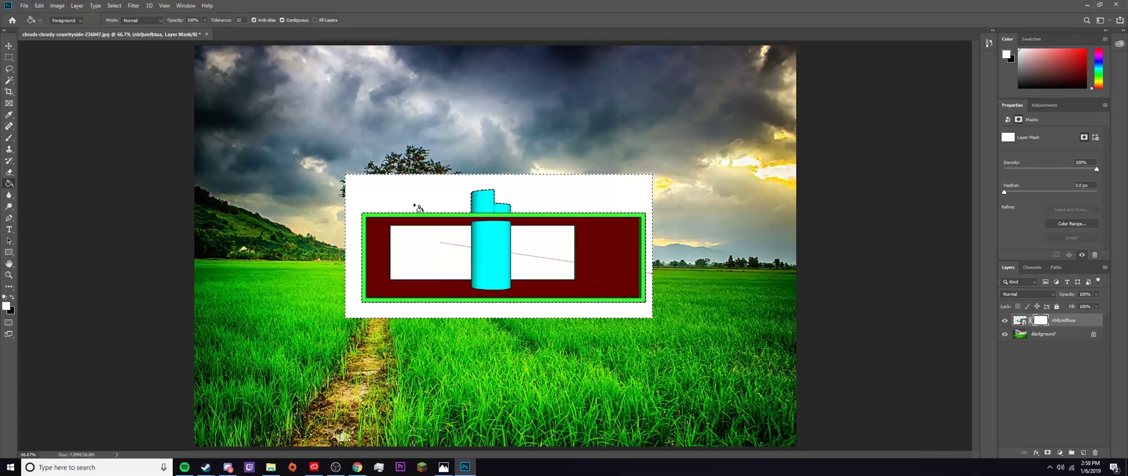
{"action": "key", "text": "x"}
{"action": "left_click", "coordinate": [414, 204]}
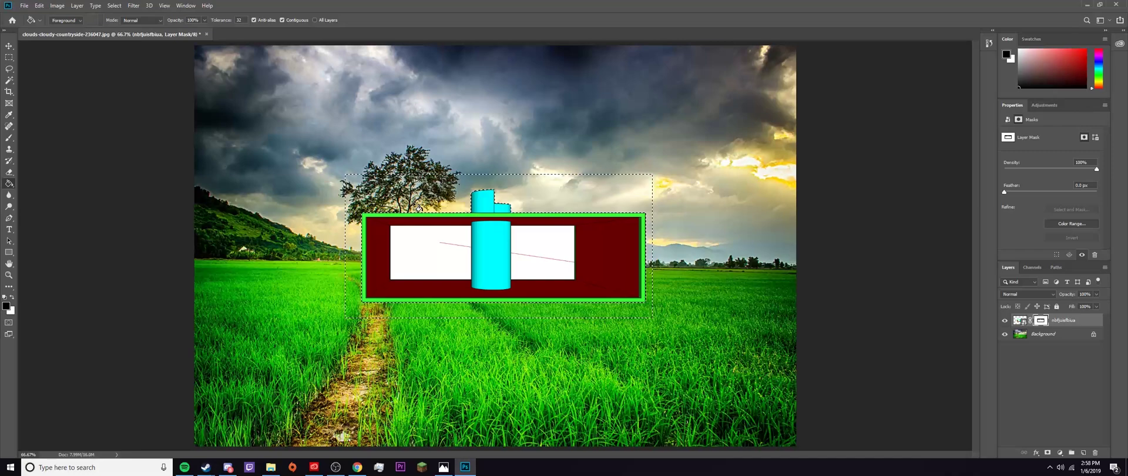
Select the white areas inside the box opening, fill them with black on the mask, and clear the selection
{"action": "key", "text": "w"}
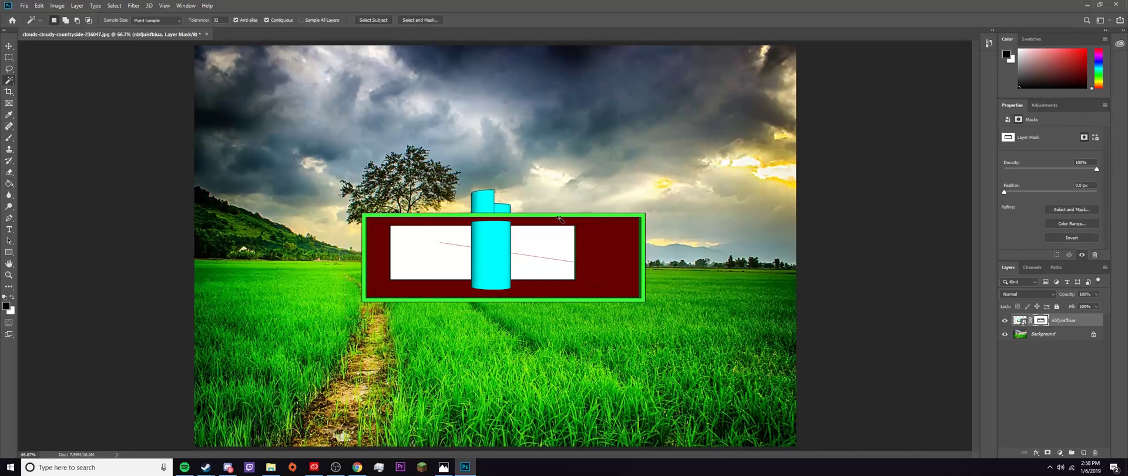
{"action": "left_click", "coordinate": [424, 262]}
{"action": "key", "text": "g"}
{"action": "left_click", "coordinate": [423, 259]}
{"action": "key", "text": "w"}
{"action": "left_click", "coordinate": [541, 249]}
{"action": "key", "text": "g"}
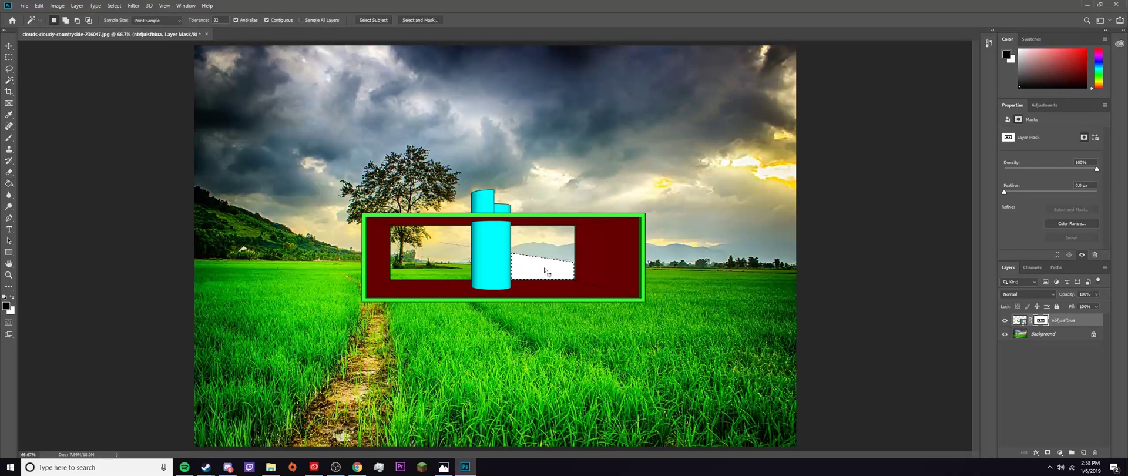
{"action": "left_click", "coordinate": [545, 271]}
{"action": "key", "text": "ctrl+d"}
Enlarge the brush and raise its hardness to the maximum
{"action": "key", "text": "b"}
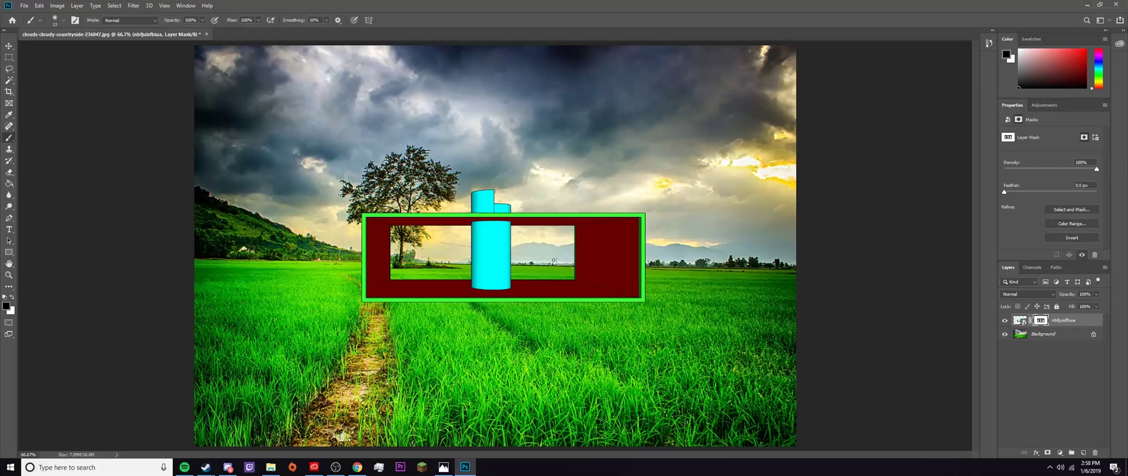
{"action": "key", "text": "bracketright"}
{"action": "key", "text": "bracketright"}
{"action": "left_click", "coordinate": [63, 21]}
{"action": "left_click", "coordinate": [53, 22]}
{"action": "left_click", "coordinate": [53, 21]}
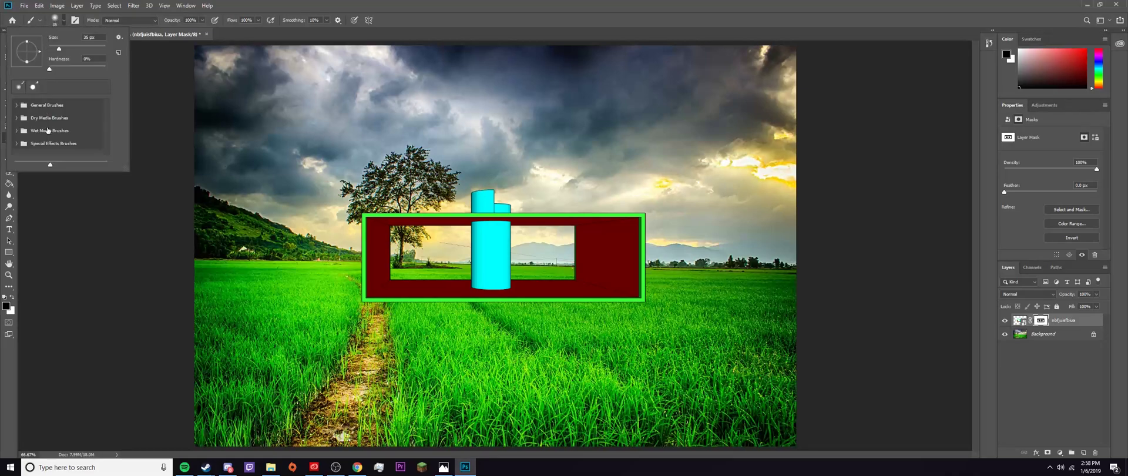
{"action": "left_click_drag", "start_coordinate": [51, 69], "coordinate": [105, 68]}
{"action": "left_click", "coordinate": [279, 9]}
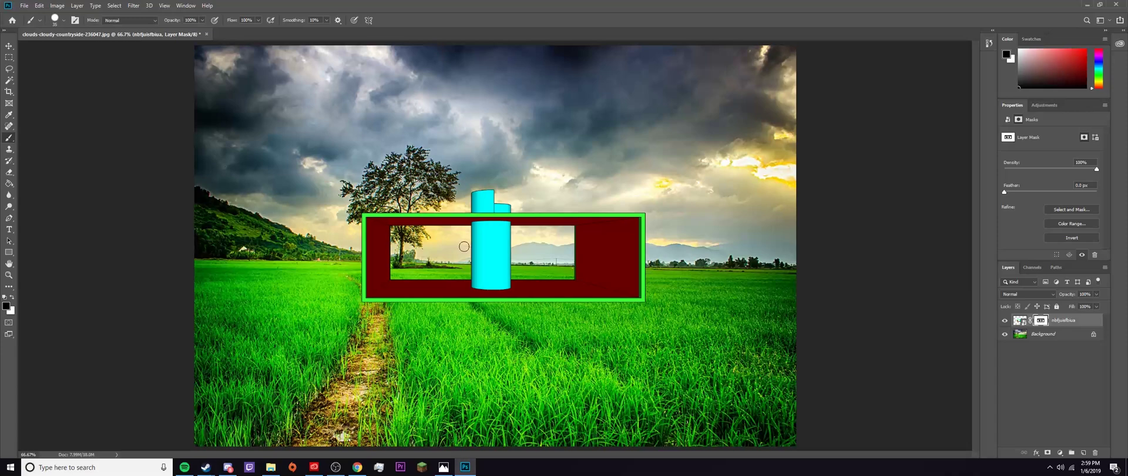
Move the masked model slightly down and to the right on the landscape photo
{"action": "key", "text": "v"}
{"action": "left_click_drag", "start_coordinate": [489, 242], "coordinate": [552, 261]}
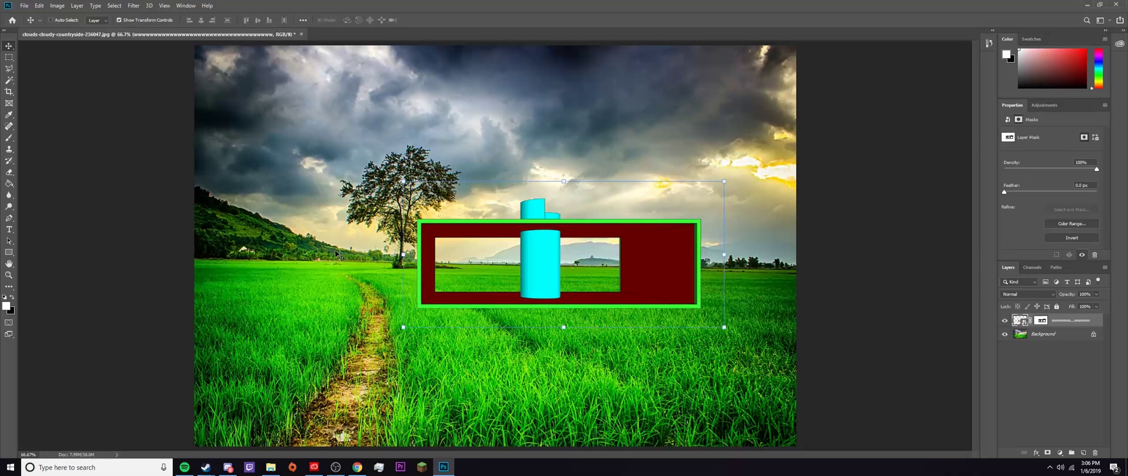
{"action": "left_click", "coordinate": [1047, 360]}
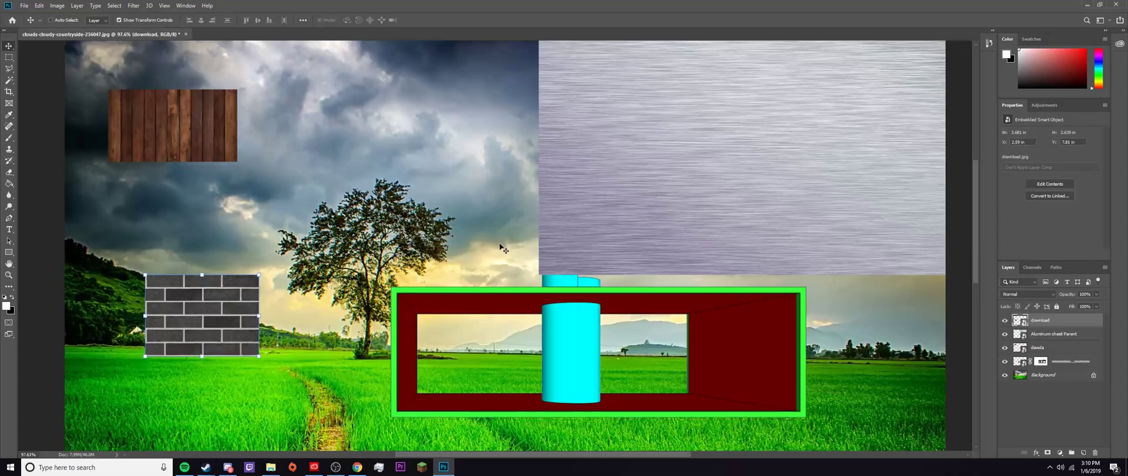
Move the aluminum sheet texture left above the box and place its layer below the wood texture layer
{"action": "scroll", "coordinate": [503, 249], "scroll_direction": "down", "scroll_amount": 1}
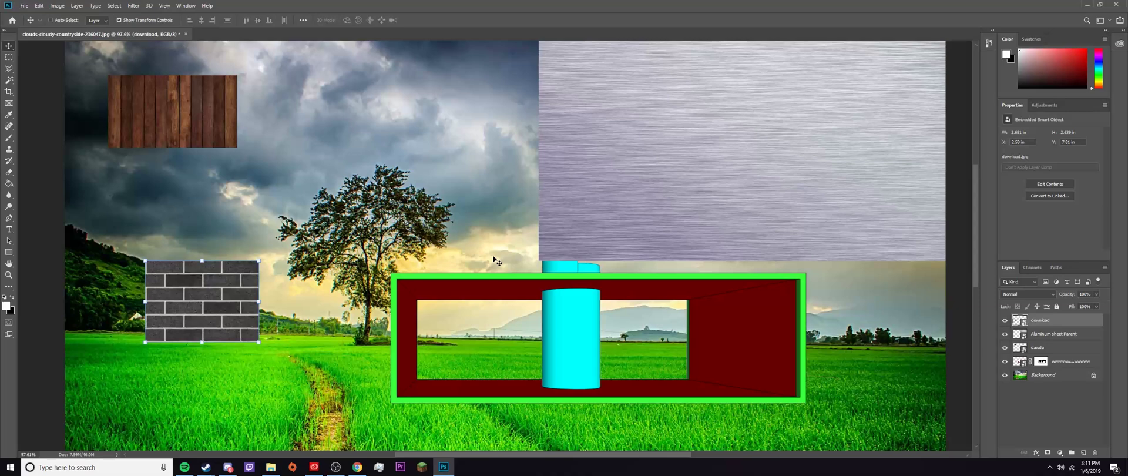
{"action": "left_click", "coordinate": [1067, 333]}
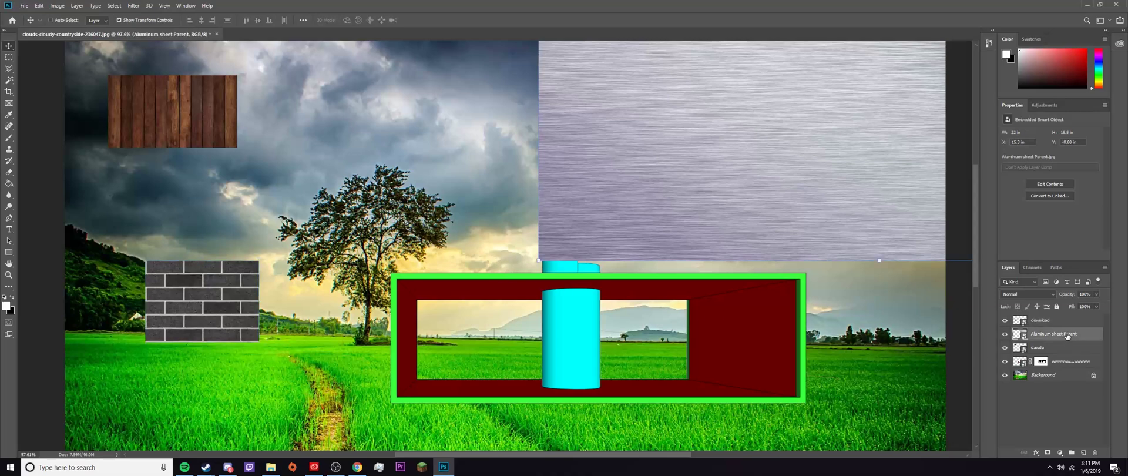
{"action": "left_click_drag", "start_coordinate": [743, 192], "coordinate": [479, 182]}
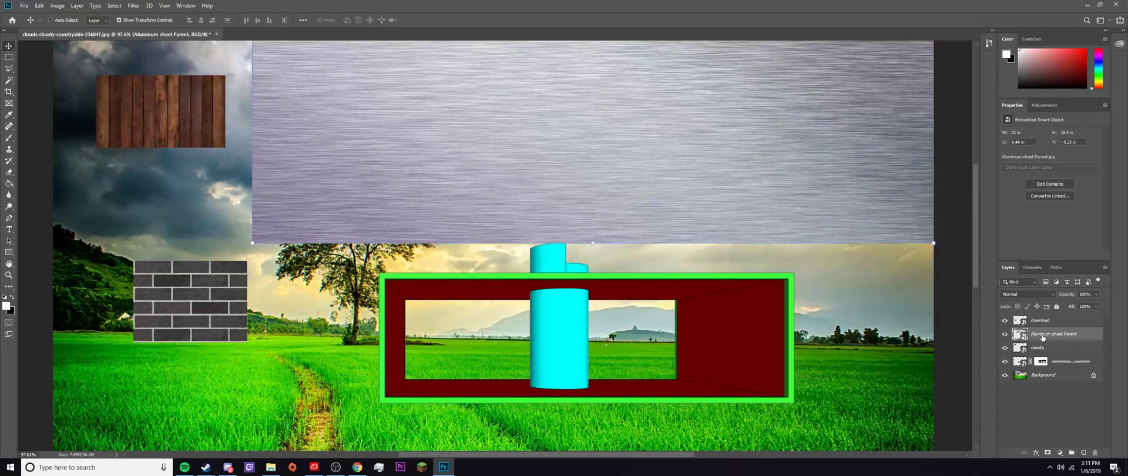
{"action": "left_click_drag", "start_coordinate": [1046, 334], "coordinate": [1050, 351]}
Mask the aluminum layer with a Magic Wand selection of the green front frame and move the texture over the frame
{"action": "key", "text": "w"}
{"action": "left_click", "coordinate": [727, 280]}
{"action": "key", "text": "ctrl+d"}
{"action": "left_click", "coordinate": [1021, 362]}
{"action": "left_click", "coordinate": [666, 281]}
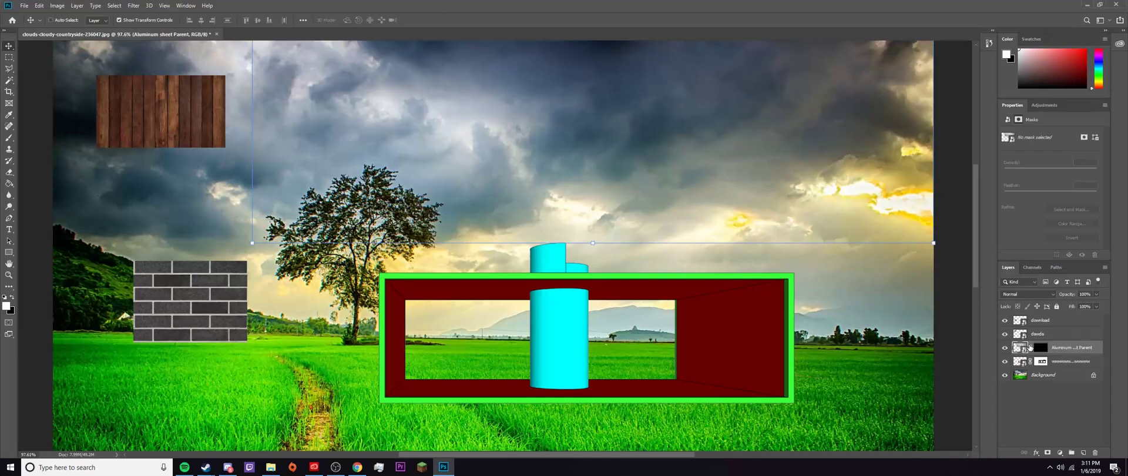
{"action": "left_click", "coordinate": [1027, 347]}
{"action": "left_click_drag", "start_coordinate": [701, 187], "coordinate": [606, 371]}
Add a second aluminum sheet, give it a layer mask, and fill the mask with black
{"action": "key", "text": "ctrl+v"}
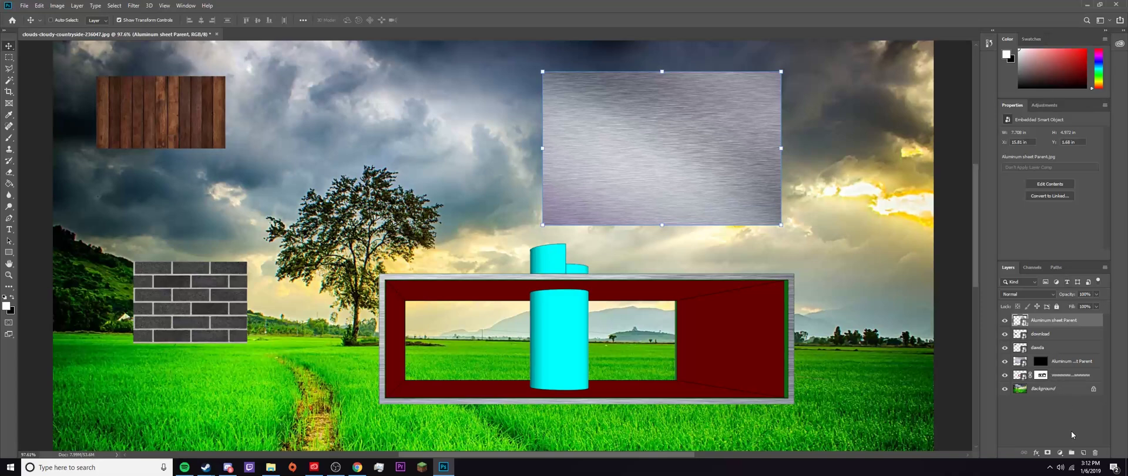
{"action": "left_click", "coordinate": [1047, 452]}
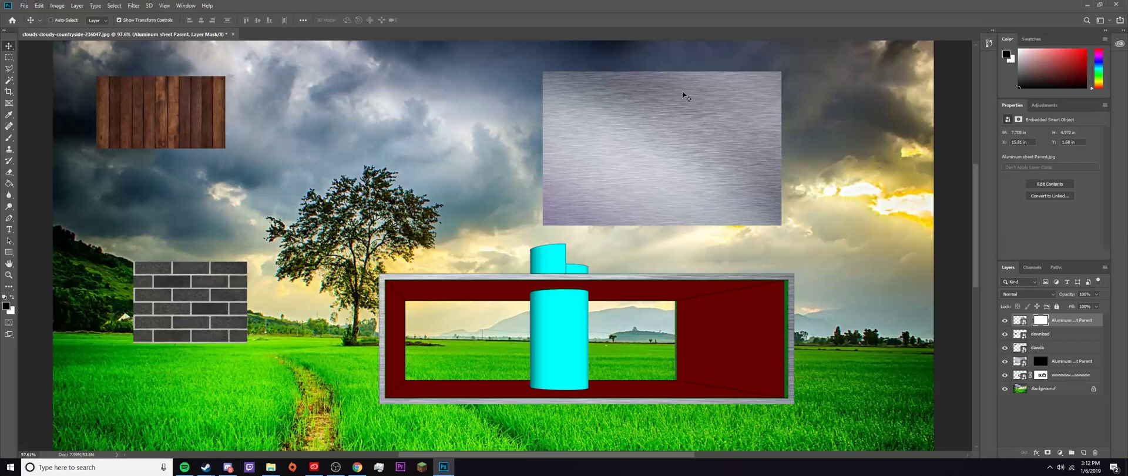
{"action": "key", "text": "g"}
{"action": "left_click", "coordinate": [664, 166]}
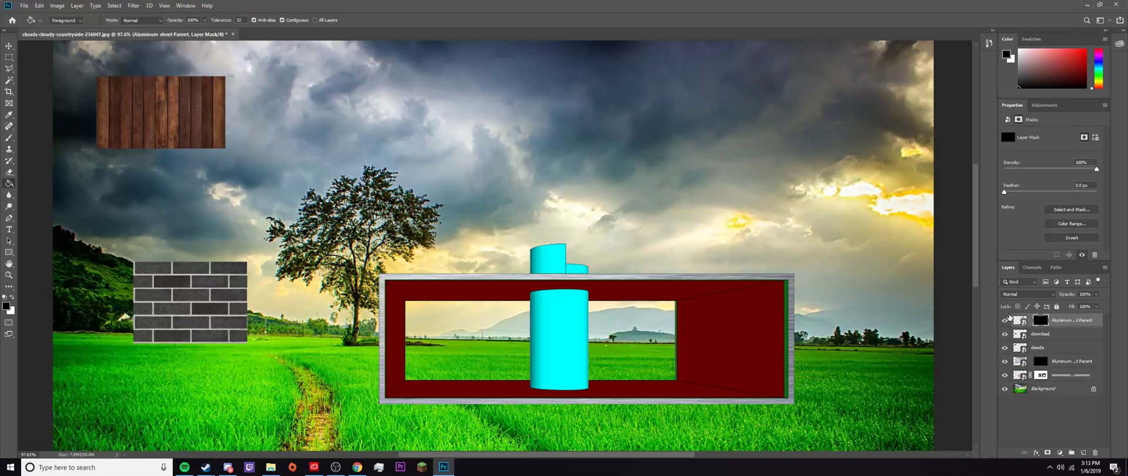
Move the second aluminum sheet over the box's right end and transform it so its right edge meets the frame
{"action": "left_click", "coordinate": [1020, 320]}
{"action": "key", "text": "v"}
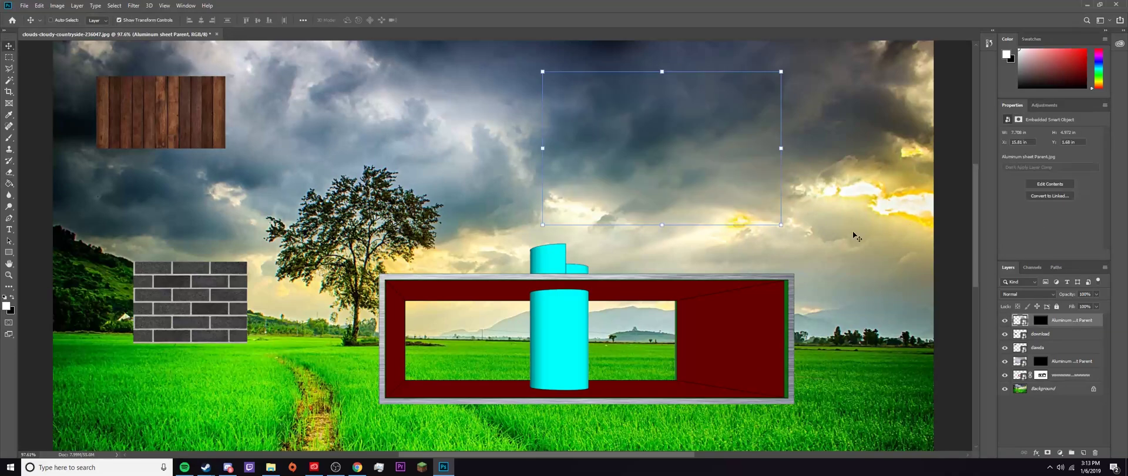
{"action": "left_click_drag", "start_coordinate": [608, 134], "coordinate": [669, 312]}
{"action": "key", "text": "ctrl+t"}
{"action": "left_click_drag", "start_coordinate": [604, 248], "coordinate": [660, 302], "text": "ctrl+shift"}
{"action": "key", "text": "Escape"}
{"action": "mouse_move", "coordinate": [785, 387]}
{"action": "left_mouse_down", "text": "ctrl"}
{"action": "mouse_move", "coordinate": [797, 400]}
{"action": "mouse_move", "coordinate": [774, 385]}
{"action": "left_mouse_up", "text": "ctrl"}
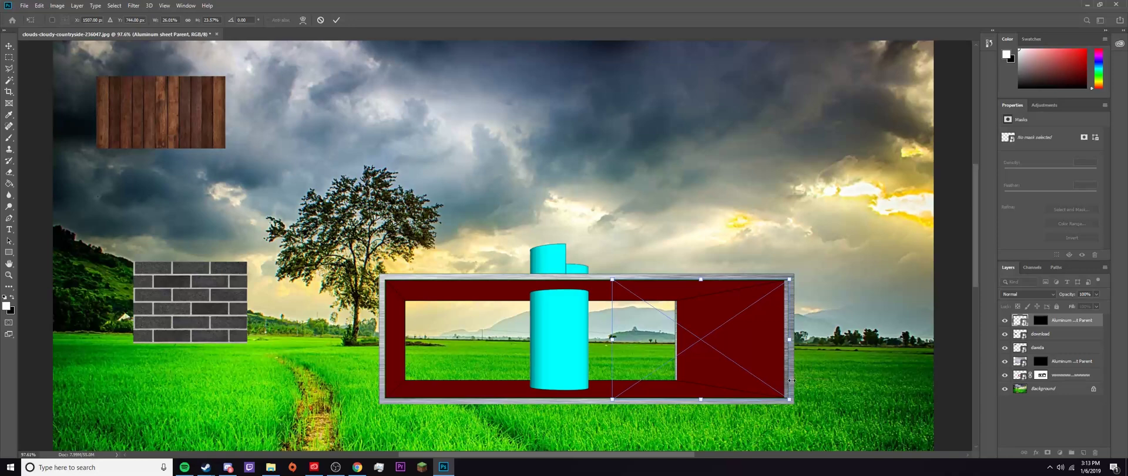
Distort the aluminum sheet's corners to follow the perspective of the box's right inner wall and apply the transform
{"action": "left_click_drag", "start_coordinate": [612, 340], "coordinate": [674, 379], "text": "ctrl"}
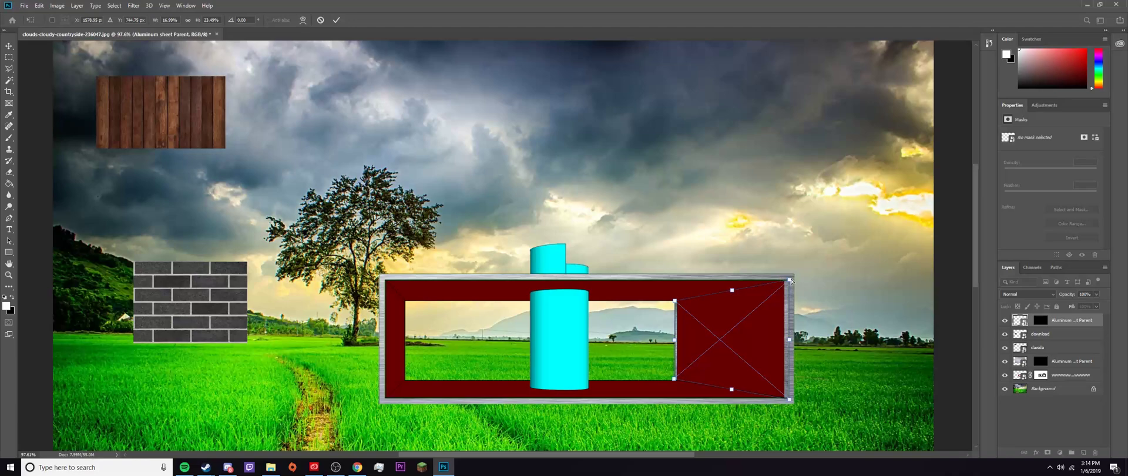
{"action": "left_click_drag", "start_coordinate": [789, 280], "coordinate": [789, 278], "text": "ctrl"}
{"action": "left_click_drag", "start_coordinate": [789, 399], "coordinate": [789, 401], "text": "ctrl"}
{"action": "left_click_drag", "start_coordinate": [673, 379], "coordinate": [671, 381], "text": "ctrl"}
{"action": "key", "text": "Return"}
Move the wood plank texture into the sky above the box
{"action": "key", "text": "w"}
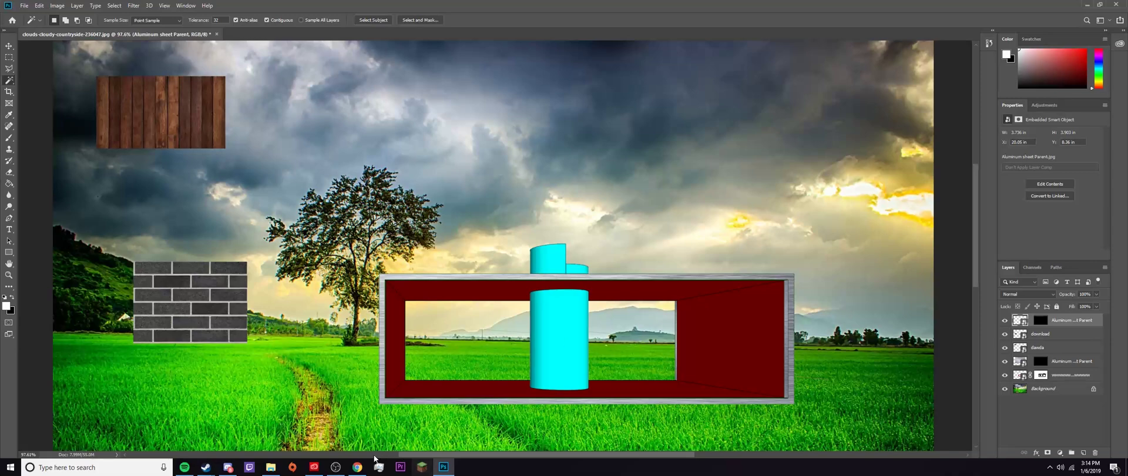
{"action": "mouse_move", "coordinate": [357, 467]}
{"action": "left_click_drag", "start_coordinate": [175, 100], "coordinate": [549, 151], "text": "ctrl"}
Select the dark red right inner wall from the model layer and use the selection to mask the wood texture layer dawda
{"action": "key", "text": "w"}
{"action": "left_click", "coordinate": [715, 343]}
{"action": "key", "text": "ctrl+d"}
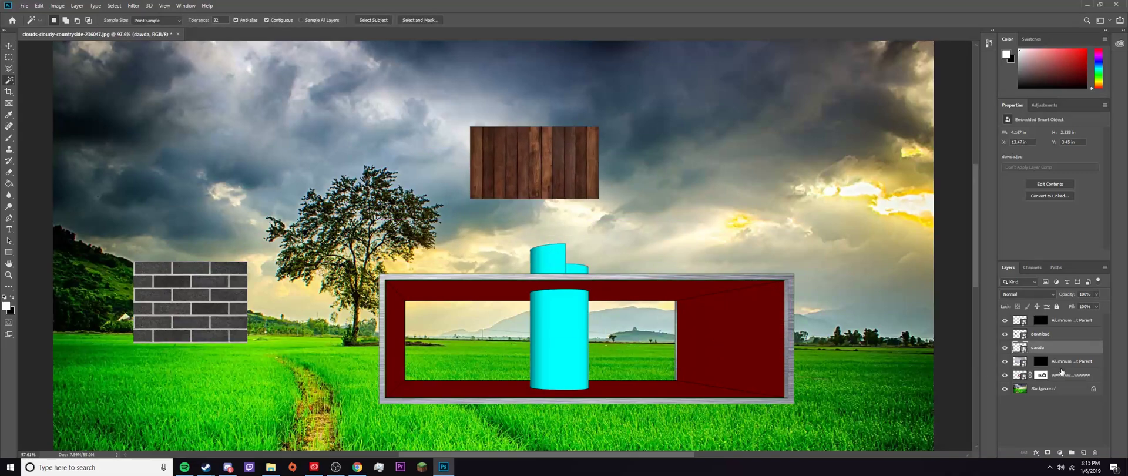
{"action": "left_click", "coordinate": [1042, 376]}
{"action": "left_click", "coordinate": [712, 330]}
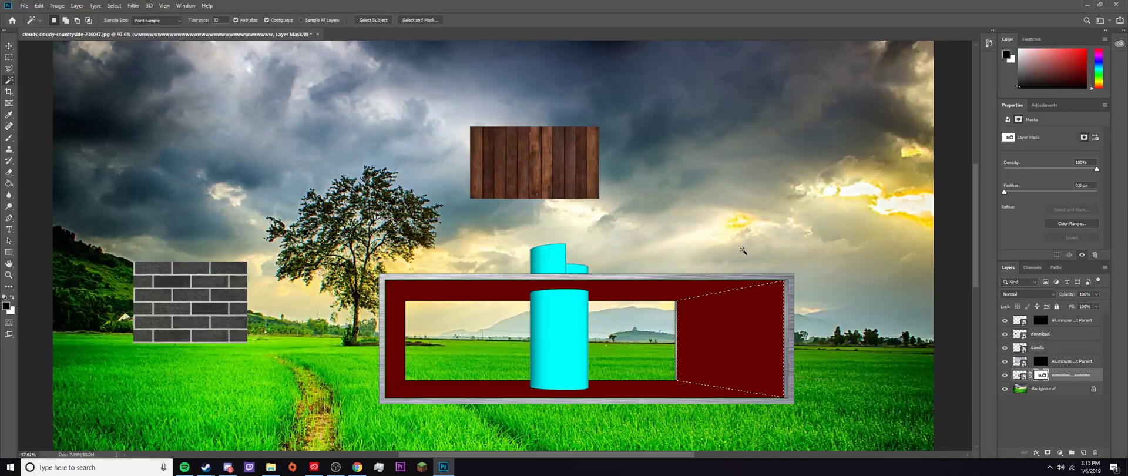
{"action": "left_click", "coordinate": [1063, 334]}
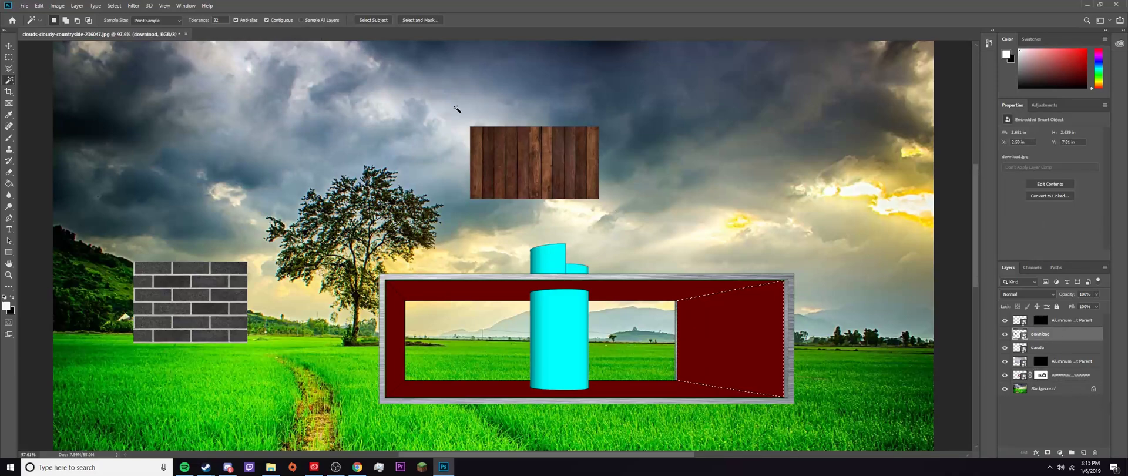
{"action": "left_click", "coordinate": [1057, 347]}
{"action": "left_click", "coordinate": [1048, 453]}
{"action": "key", "text": "v"}
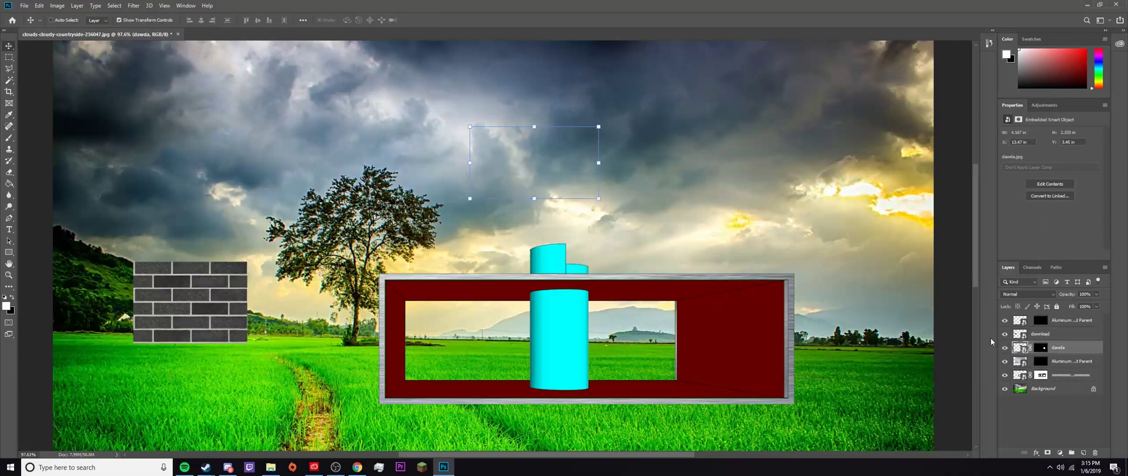
Move the wood plank texture dawda over the box's right inner wall and distort its corners to follow the wall's perspective
{"action": "left_click_drag", "start_coordinate": [544, 158], "coordinate": [744, 333]}
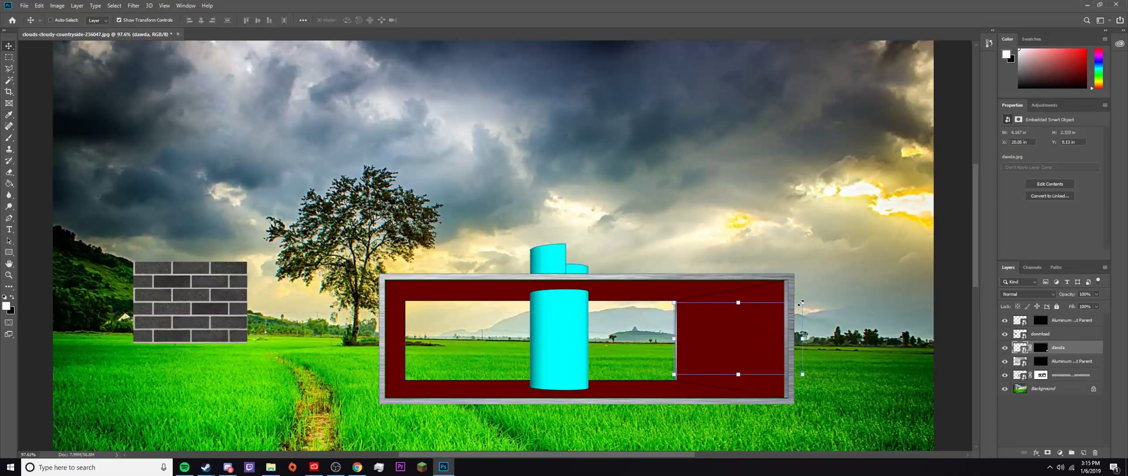
{"action": "left_click_drag", "start_coordinate": [801, 303], "coordinate": [761, 302]}
{"action": "mouse_move", "coordinate": [790, 374]}
{"action": "left_mouse_down"}
{"action": "mouse_move", "coordinate": [804, 398]}
{"action": "mouse_move", "coordinate": [777, 386]}
{"action": "left_mouse_up"}
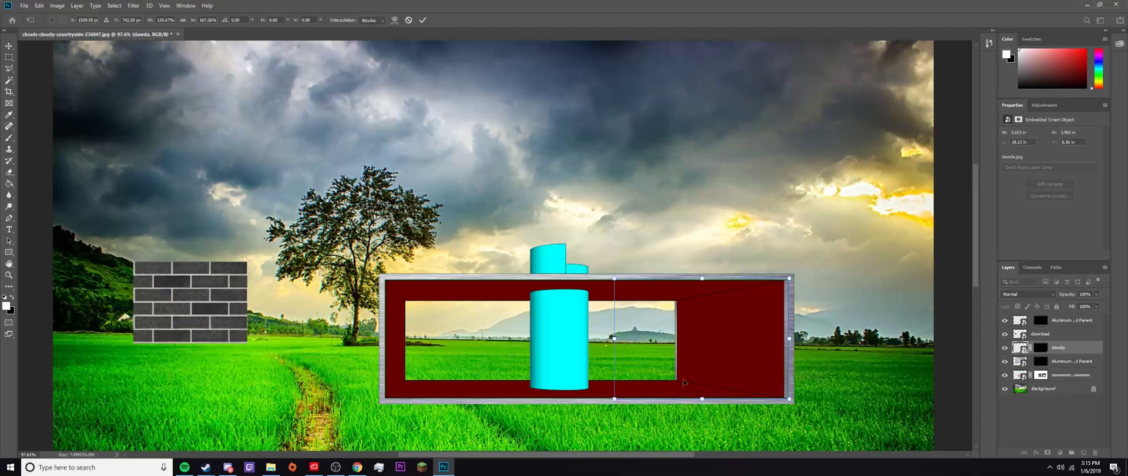
{"action": "left_click_drag", "start_coordinate": [616, 280], "coordinate": [627, 318]}
{"action": "key", "text": "Return"}
{"action": "key", "text": "w"}
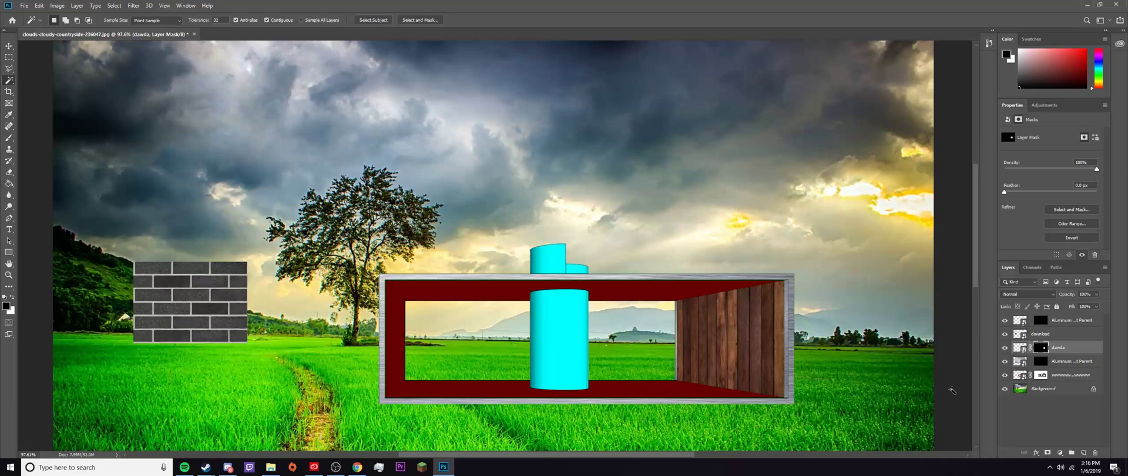
Lower the dark brick texture slightly and place a duplicate of it flush against its right edge
{"action": "key", "text": "ctrl+v"}
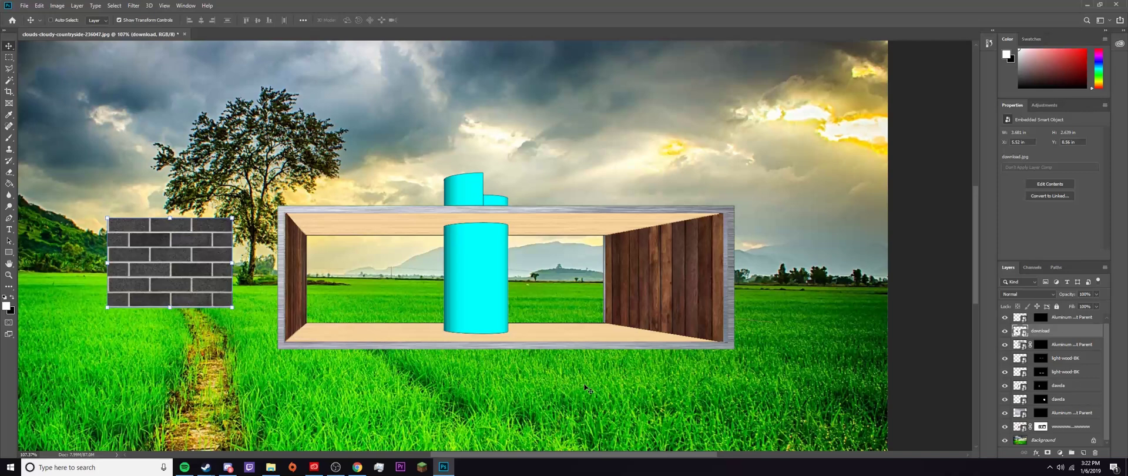
{"action": "left_click_drag", "start_coordinate": [181, 282], "coordinate": [187, 303]}
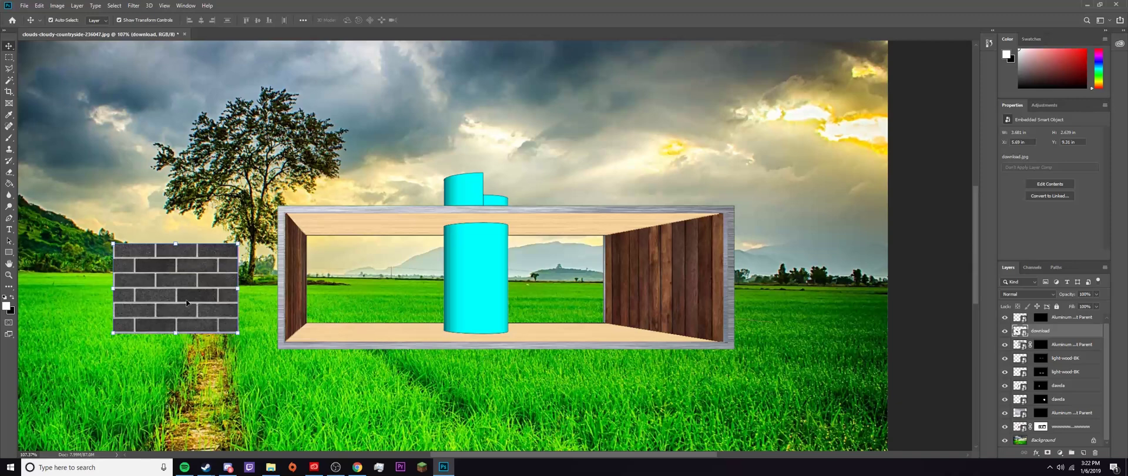
{"action": "key", "text": "ctrl+v"}
{"action": "left_click_drag", "start_coordinate": [486, 262], "coordinate": [335, 300], "text": "ctrl"}
{"action": "key", "text": "w"}
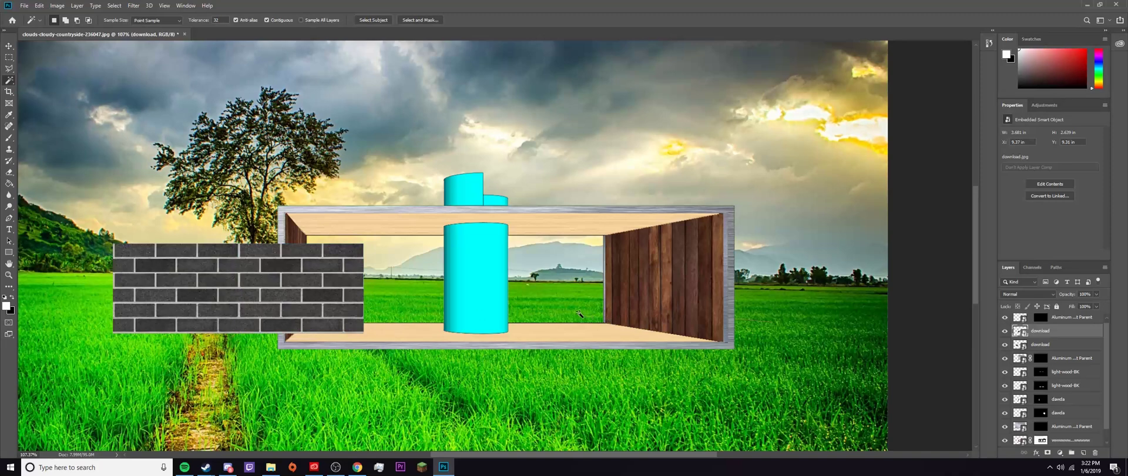
Select both brick layers and duplicate them above and below to tile a tall brick wall
{"action": "left_click", "coordinate": [1070, 344], "text": "shift"}
{"action": "key", "text": "v"}
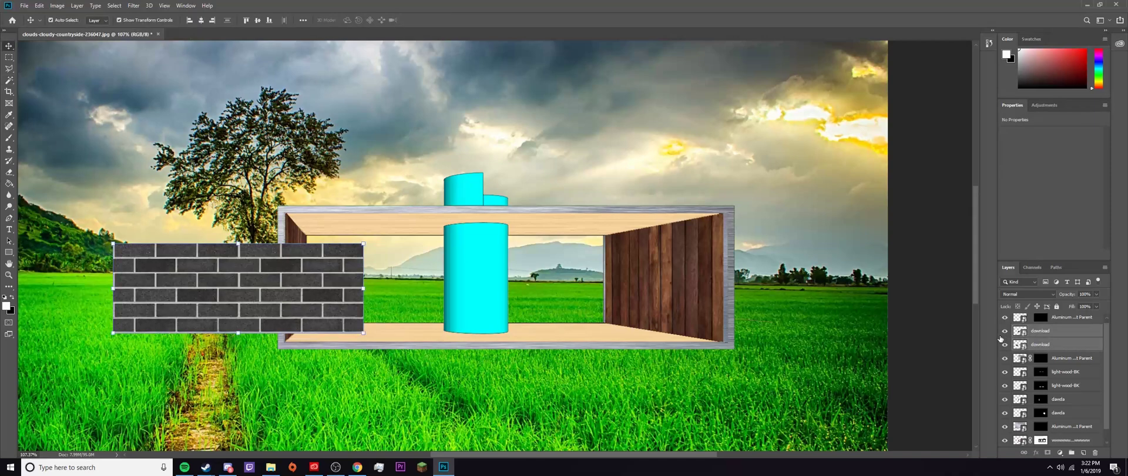
{"action": "left_click_drag", "start_coordinate": [272, 303], "coordinate": [275, 213], "text": "alt"}
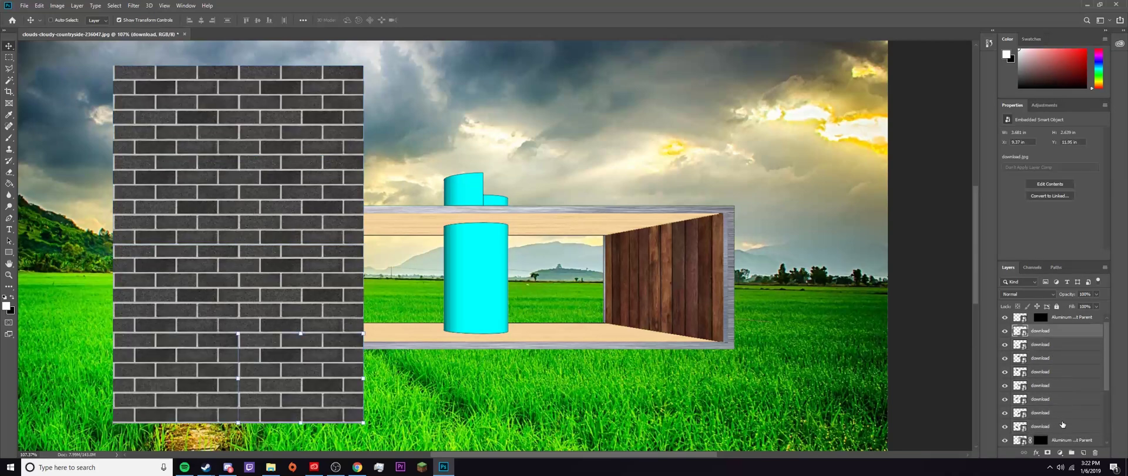
Merge all the brick layers named download into a single layer
{"action": "left_click", "coordinate": [1061, 424], "text": "shift"}
{"action": "right_click", "coordinate": [1062, 425]}
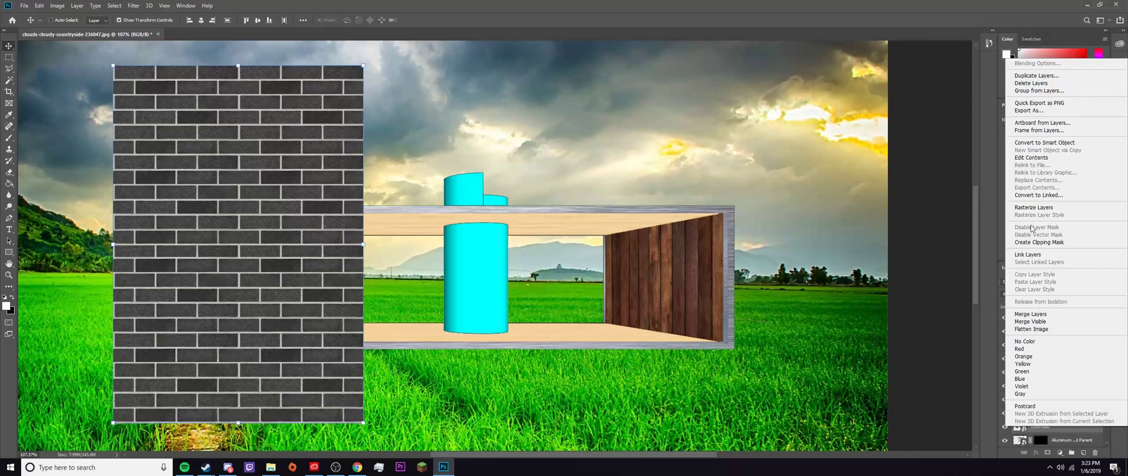
{"action": "left_click", "coordinate": [1037, 315]}
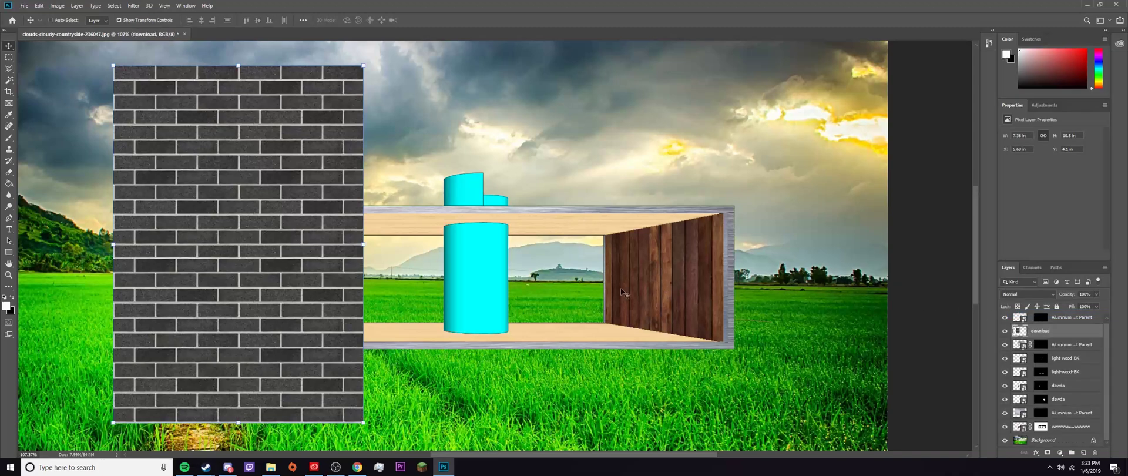
Fit the merged brick texture over the cyan cylinder and reduce its opacity so the cylinder shows through
{"action": "left_click_drag", "start_coordinate": [249, 224], "coordinate": [511, 255]}
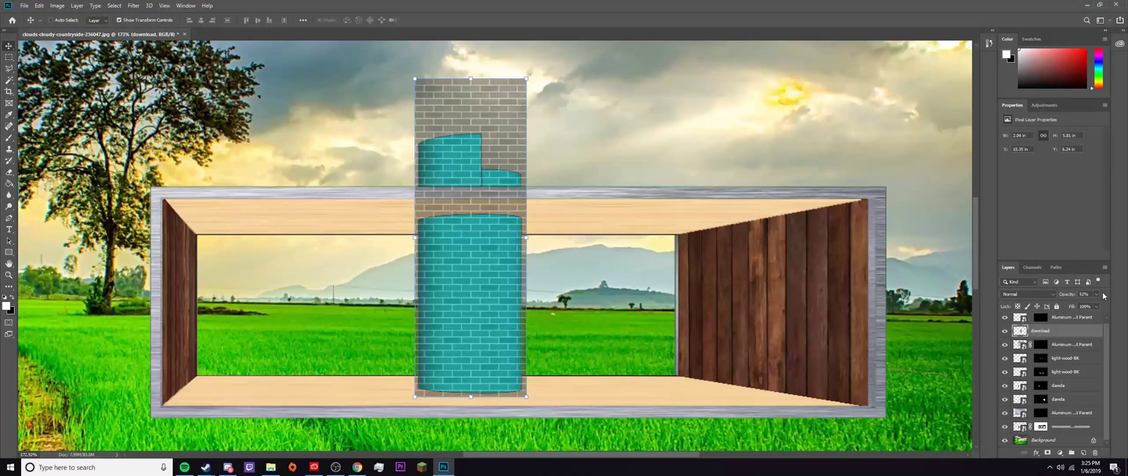
{"action": "left_click", "coordinate": [1096, 294]}
{"action": "mouse_move", "coordinate": [1083, 302]}
{"action": "left_mouse_down"}
{"action": "mouse_move", "coordinate": [1125, 313]}
{"action": "mouse_move", "coordinate": [1088, 306]}
{"action": "left_mouse_up"}
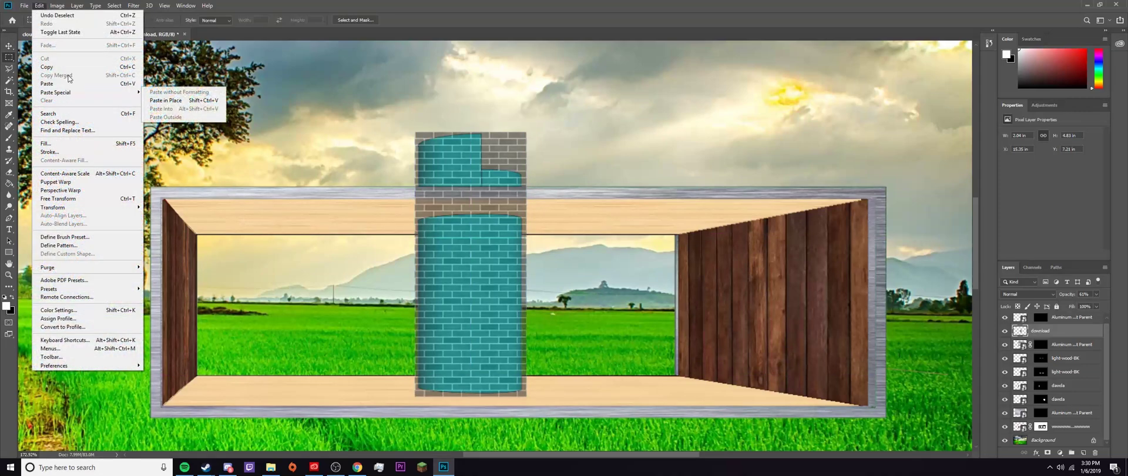
Warp the brick texture so its lower corners and left side follow the cylinder's curved outline
{"action": "mouse_move", "coordinate": [69, 211]}
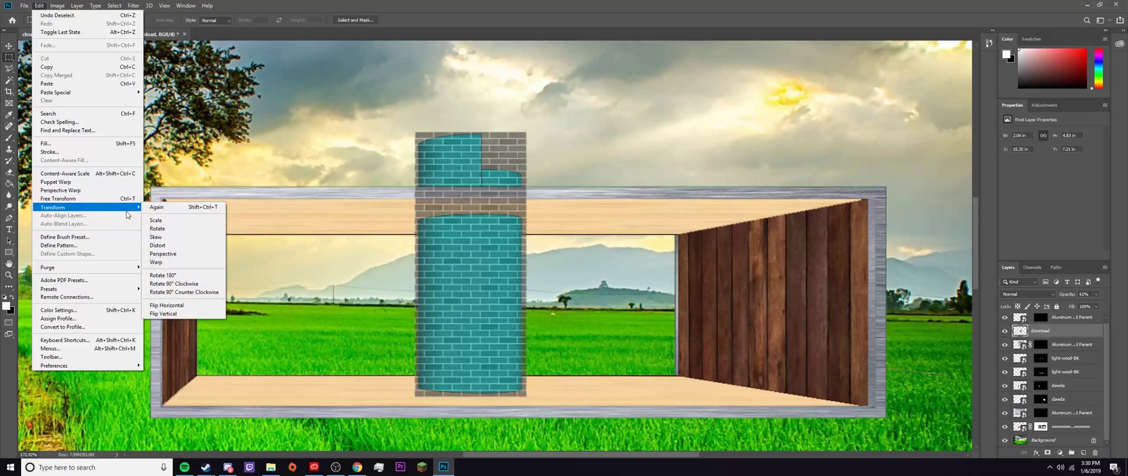
{"action": "left_click", "coordinate": [156, 262]}
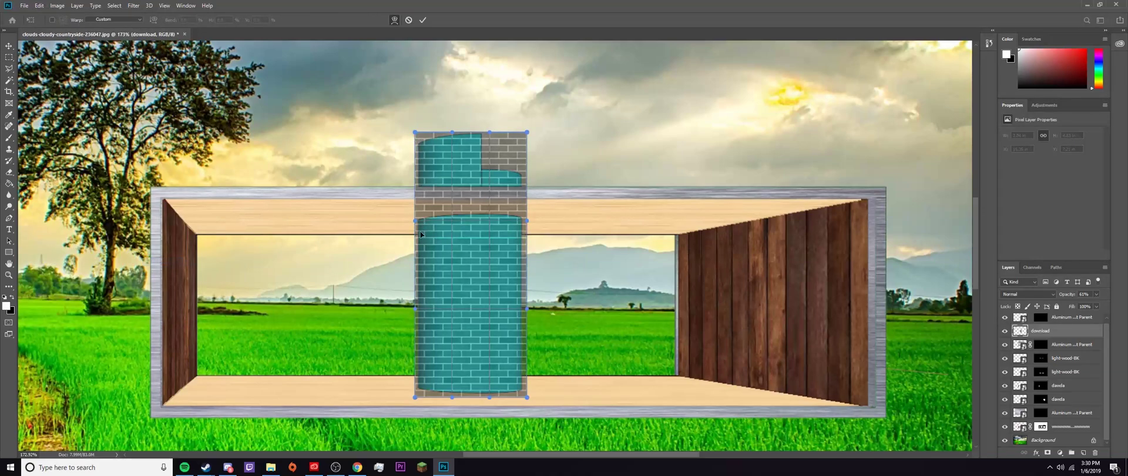
{"action": "left_click_drag", "start_coordinate": [415, 397], "coordinate": [416, 390]}
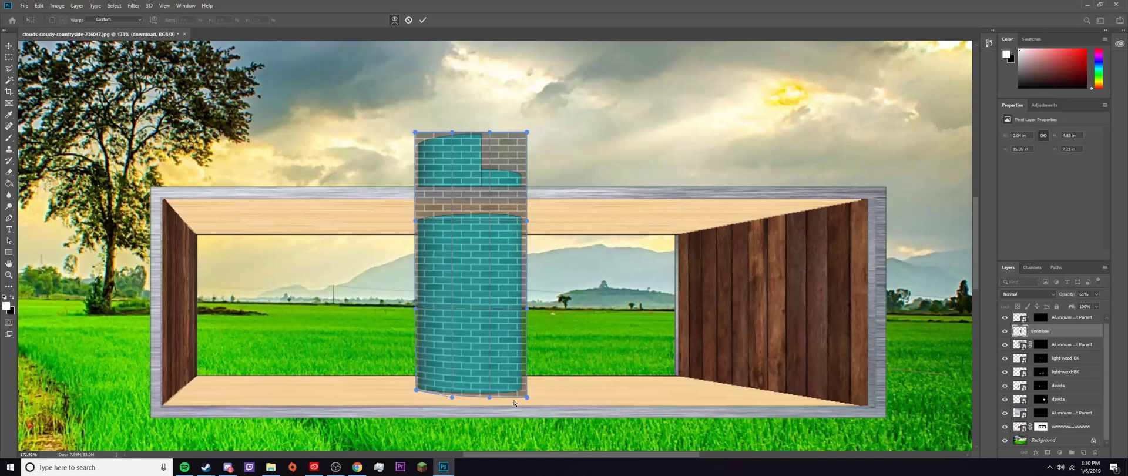
{"action": "left_click_drag", "start_coordinate": [526, 398], "coordinate": [490, 397]}
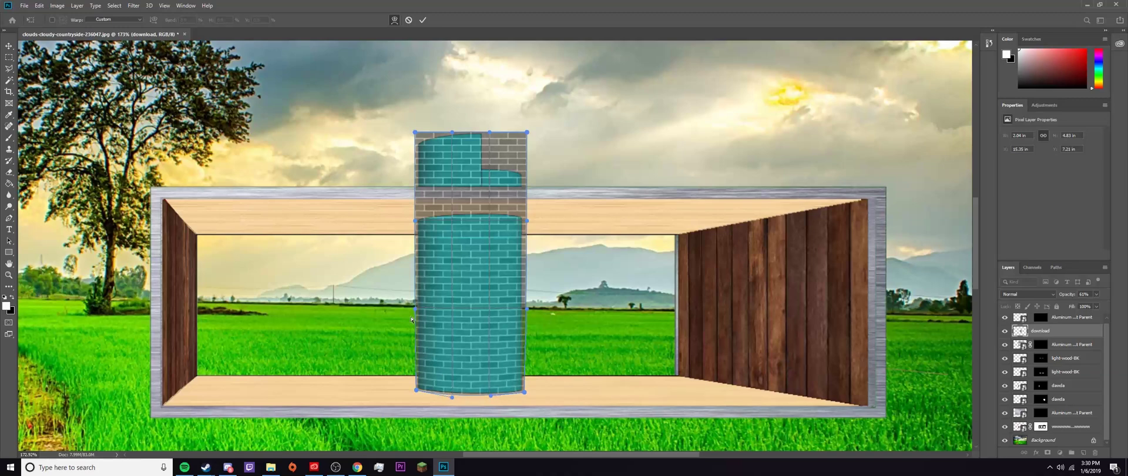
{"action": "left_click_drag", "start_coordinate": [415, 310], "coordinate": [417, 311]}
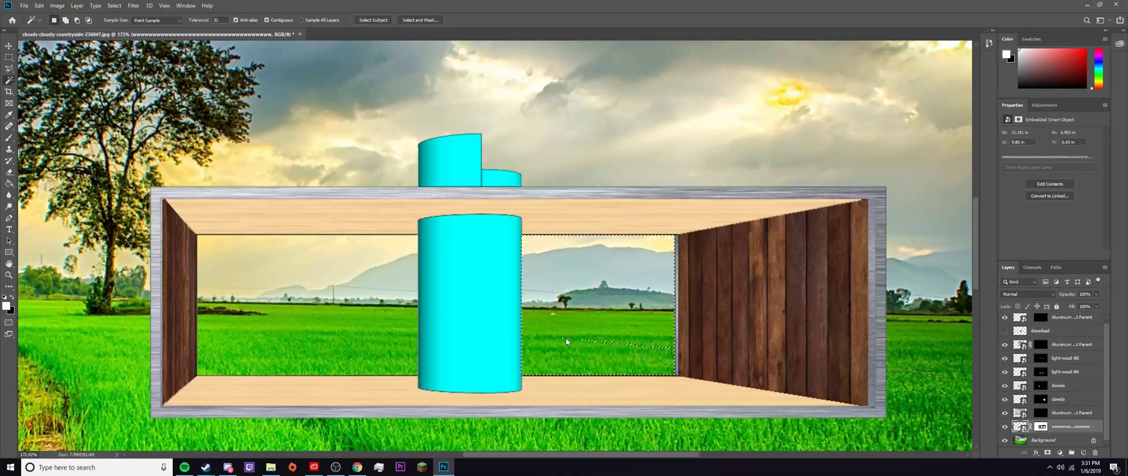
Invert a selection made on the model layer, use it to mask the download brick layer to the cylinder, and show that layer
{"action": "left_click", "coordinate": [587, 344]}
{"action": "right_click", "coordinate": [626, 266]}
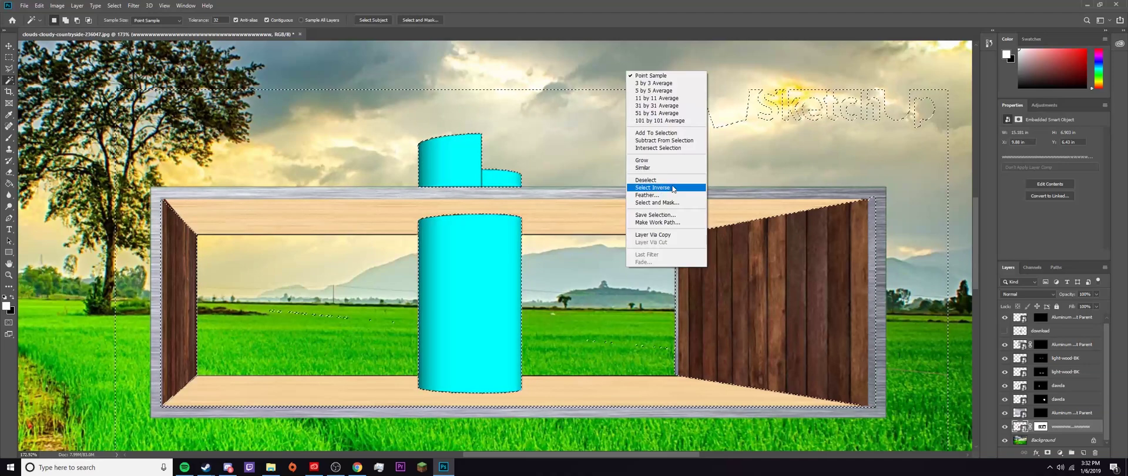
{"action": "left_click", "coordinate": [671, 187]}
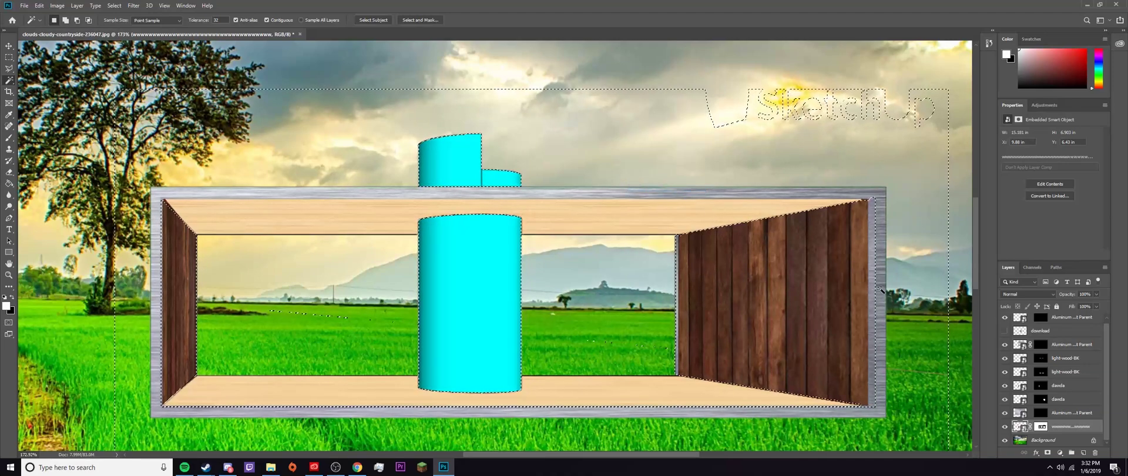
{"action": "left_click", "coordinate": [1046, 331]}
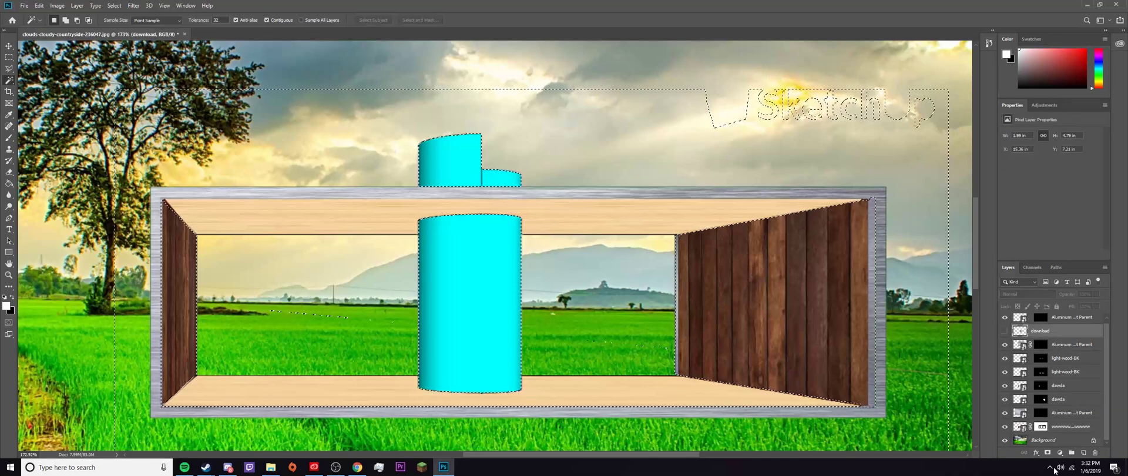
{"action": "left_click", "coordinate": [1047, 453]}
{"action": "left_click", "coordinate": [1004, 331]}
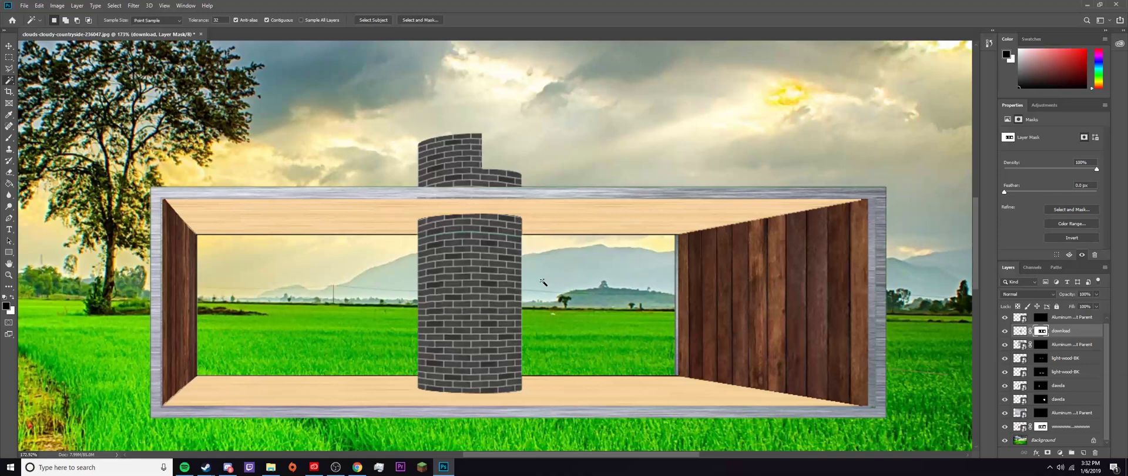
{"action": "scroll", "coordinate": [543, 279], "scroll_direction": "down", "scroll_amount": 3, "text": "alt"}
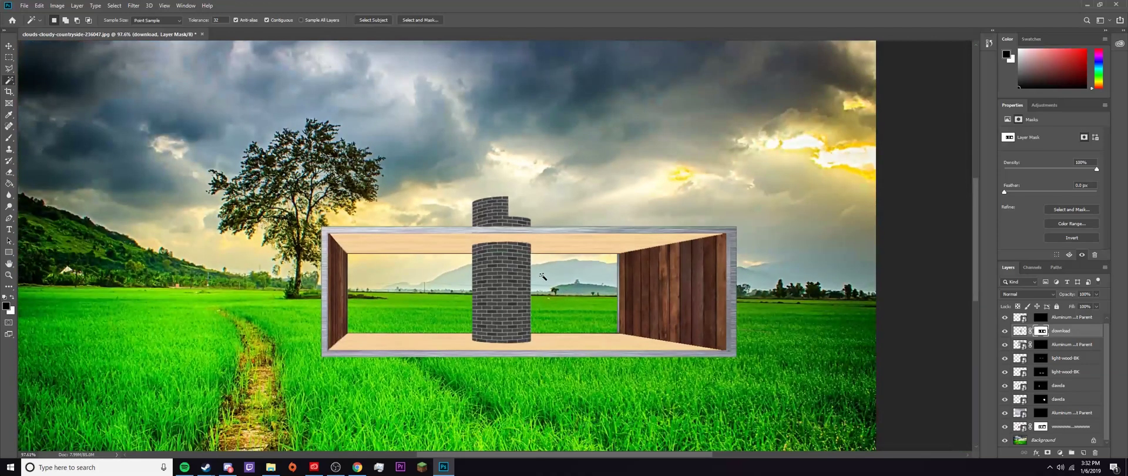
{"action": "scroll", "coordinate": [543, 277], "scroll_direction": "down", "scroll_amount": 1, "text": "alt"}
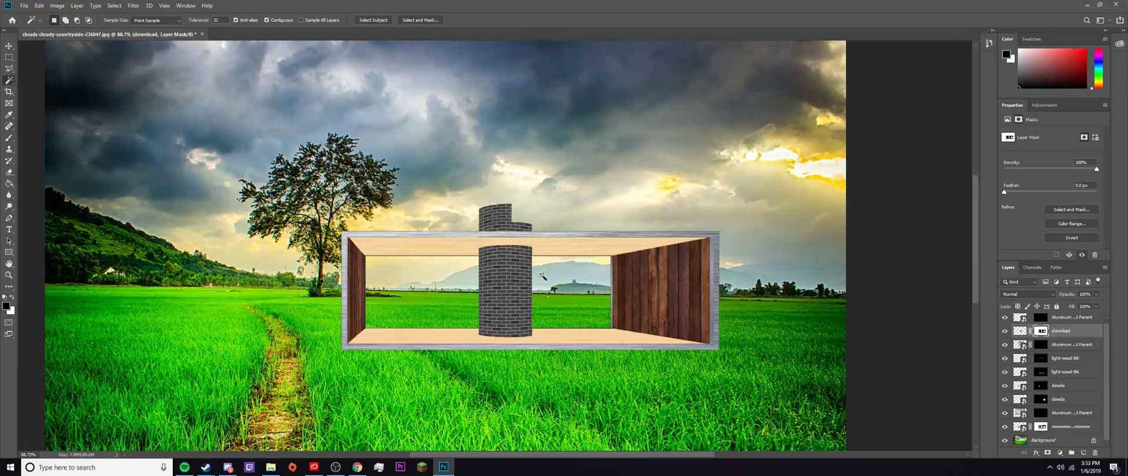
Switch to SketchUp, recall the Scene 1 view, and turn on shadows for the model
{"action": "key", "text": "alt+Tab"}
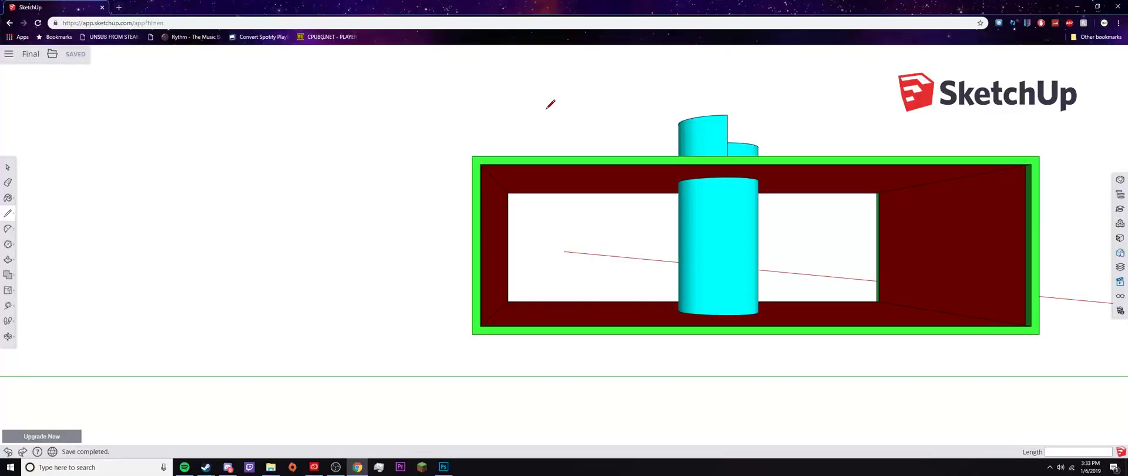
{"action": "left_click", "coordinate": [1119, 292]}
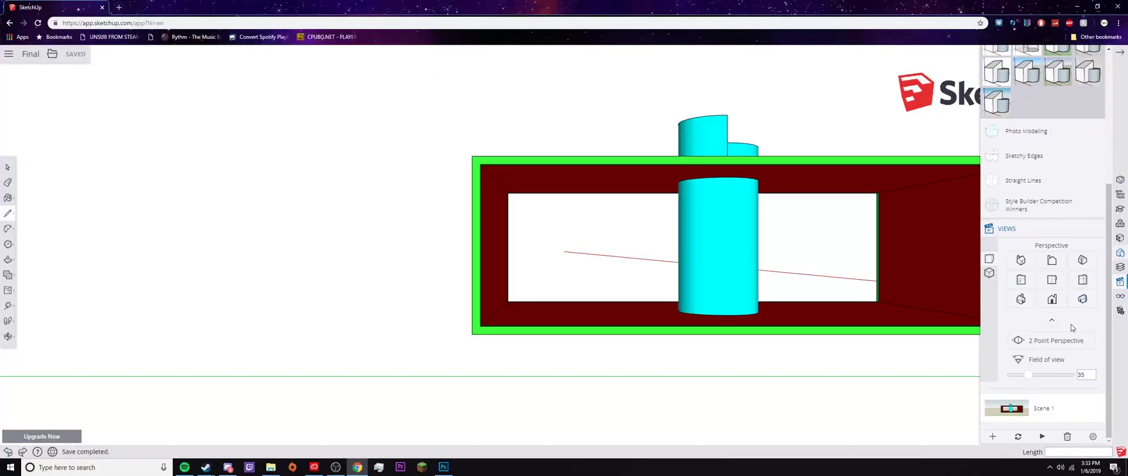
{"action": "left_click", "coordinate": [1037, 405]}
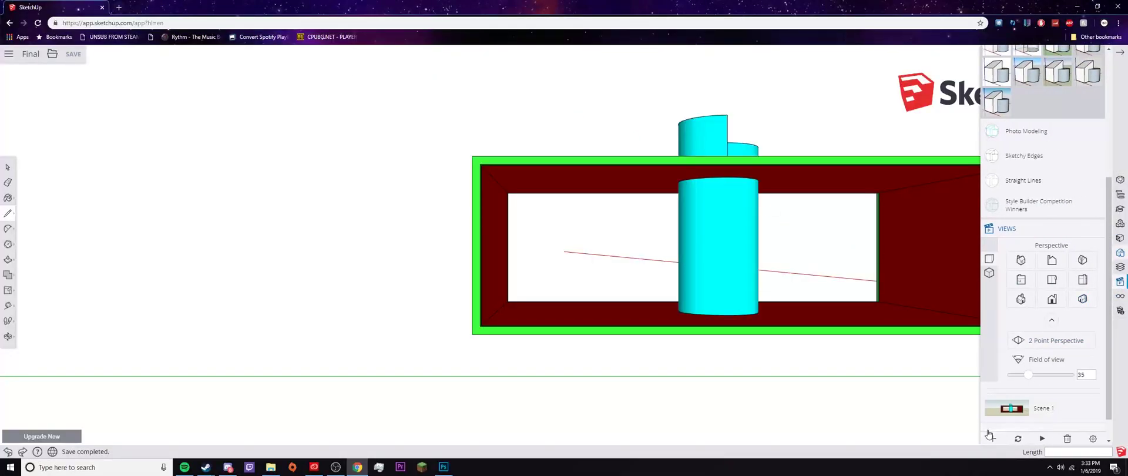
{"action": "left_click", "coordinate": [1119, 295]}
{"action": "left_click", "coordinate": [1093, 334]}
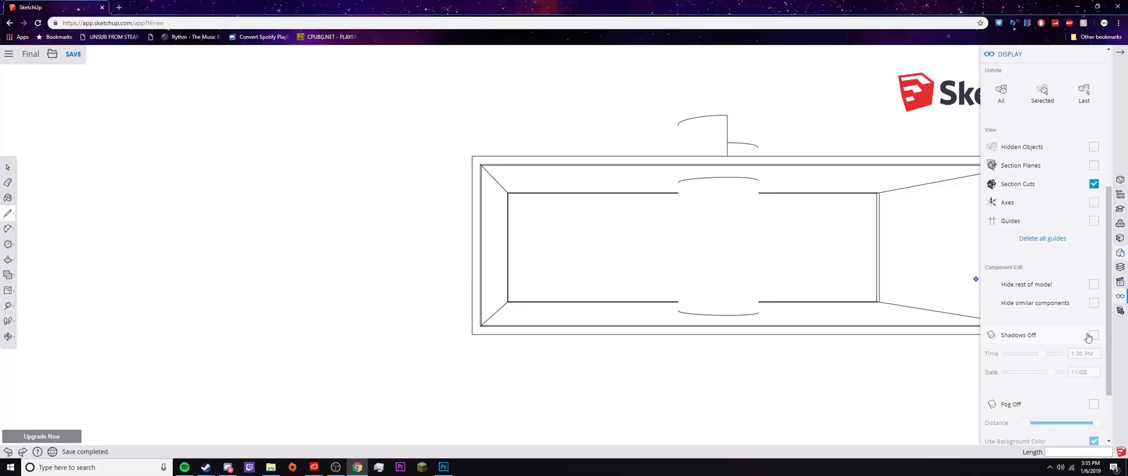
{"action": "scroll", "coordinate": [1066, 294], "scroll_direction": "down", "scroll_amount": 2}
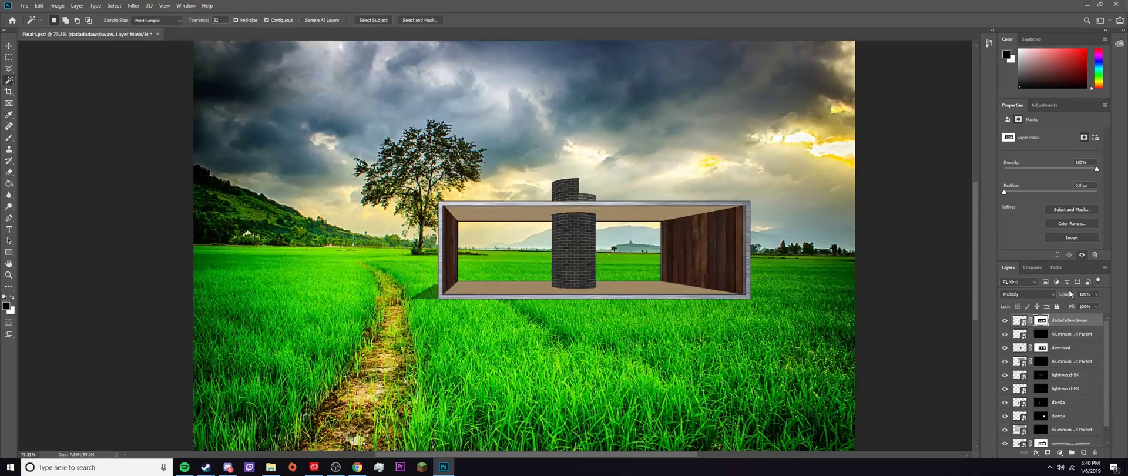
Inspect the blend mode choices for the masked shadow layer above the textures
{"action": "left_click", "coordinate": [1027, 294]}
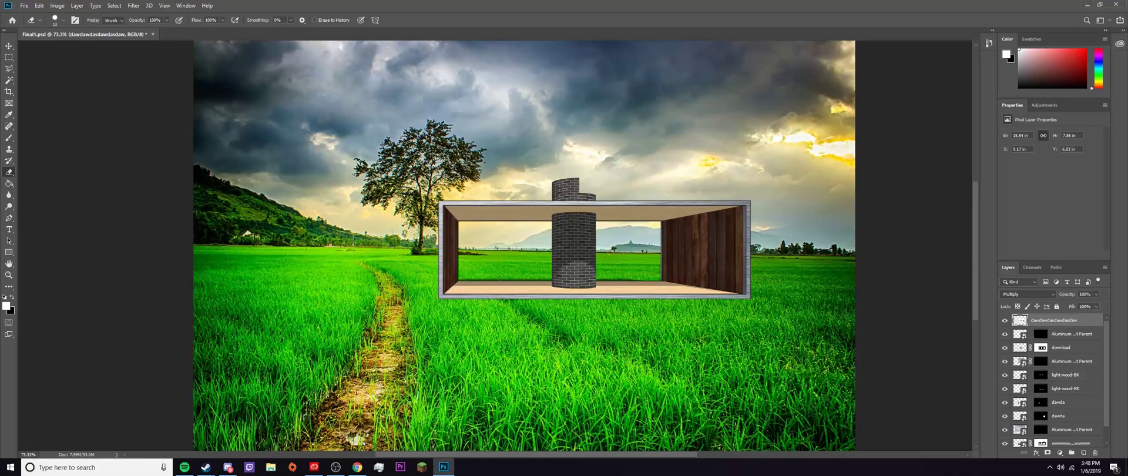
Select every layer above the background and put them all into one group
{"action": "scroll", "coordinate": [562, 283], "scroll_direction": "up", "scroll_amount": 2}
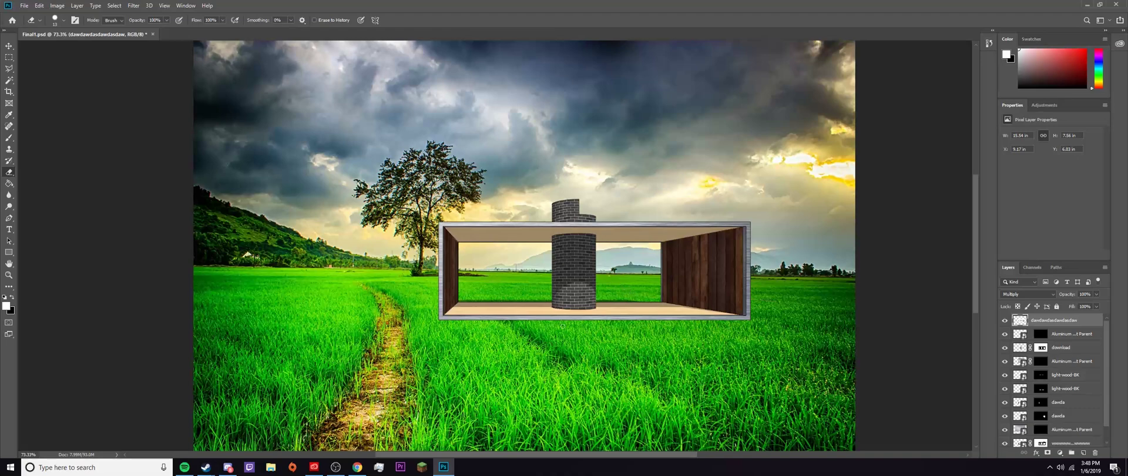
{"action": "scroll", "coordinate": [491, 315], "scroll_direction": "down", "scroll_amount": 3}
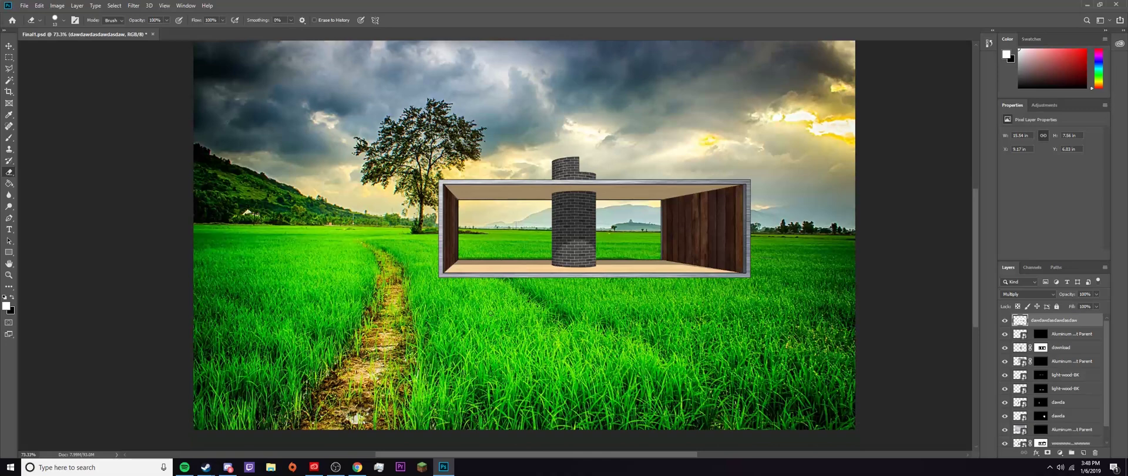
{"action": "scroll", "coordinate": [491, 313], "scroll_direction": "up", "scroll_amount": 6}
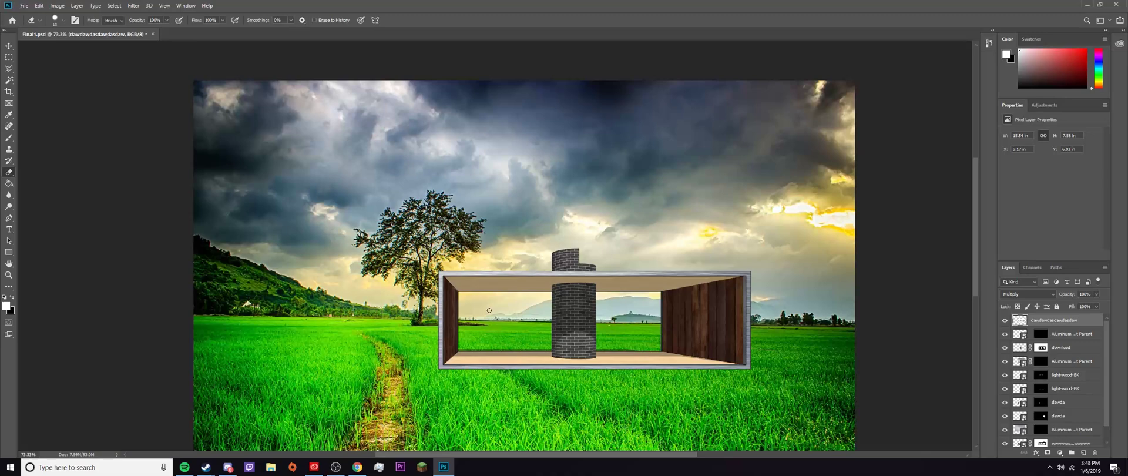
{"action": "scroll", "coordinate": [517, 381], "scroll_direction": "up", "scroll_amount": 3, "text": "alt"}
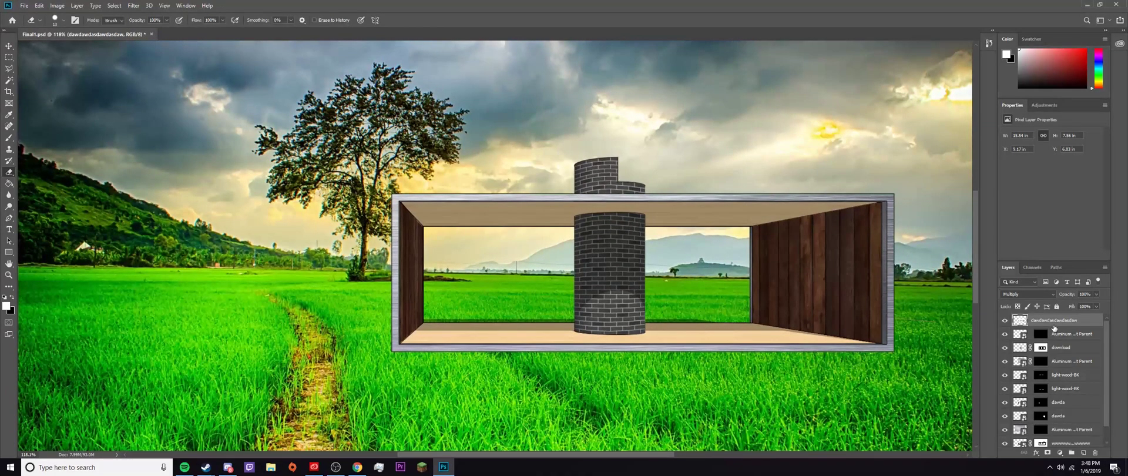
{"action": "scroll", "coordinate": [1053, 327], "scroll_direction": "down", "scroll_amount": 1}
{"action": "left_click", "coordinate": [1067, 428], "text": "shift"}
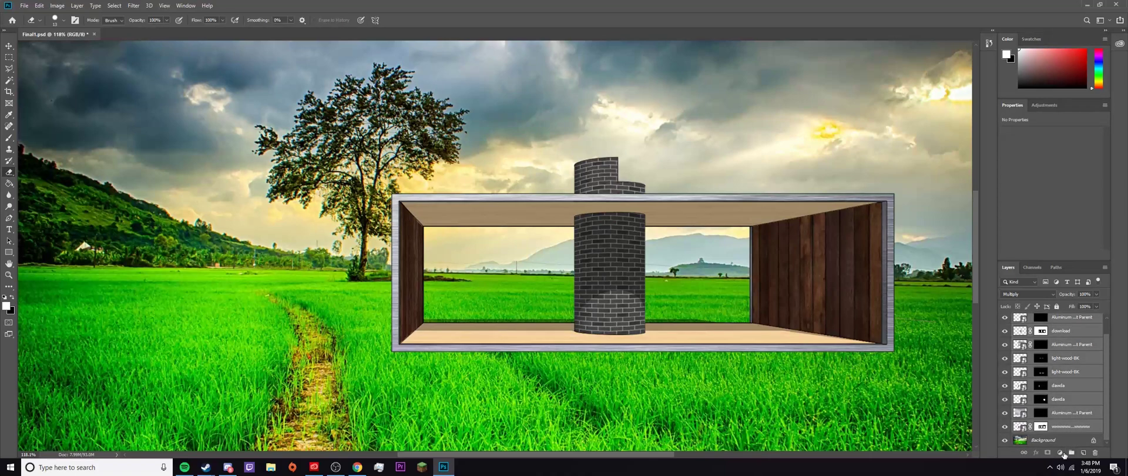
{"action": "left_click", "coordinate": [1070, 453]}
{"action": "left_click", "coordinate": [1033, 378]}
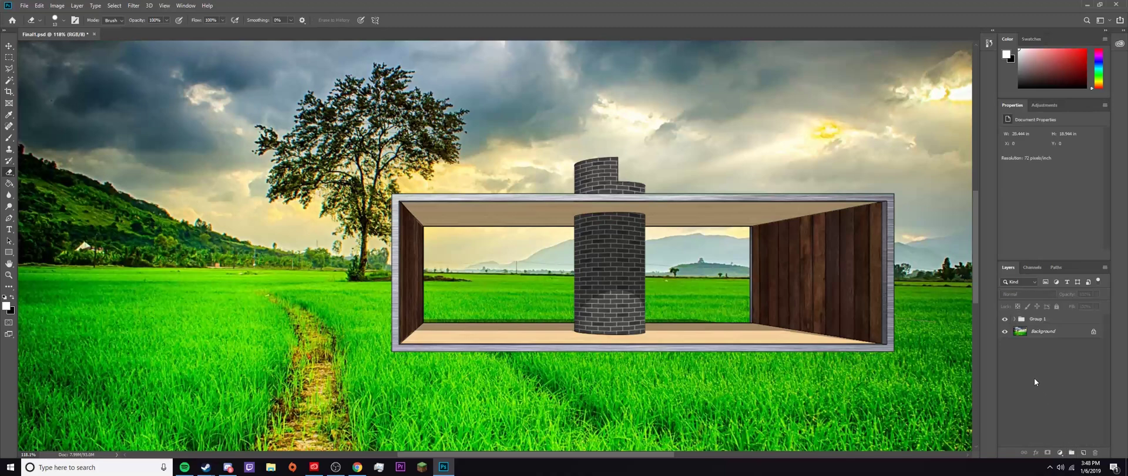
Add a layer mask to Group 1 and paint it with the grass-shaped brush along the lower left corner of the box frame
{"action": "left_click", "coordinate": [1045, 318]}
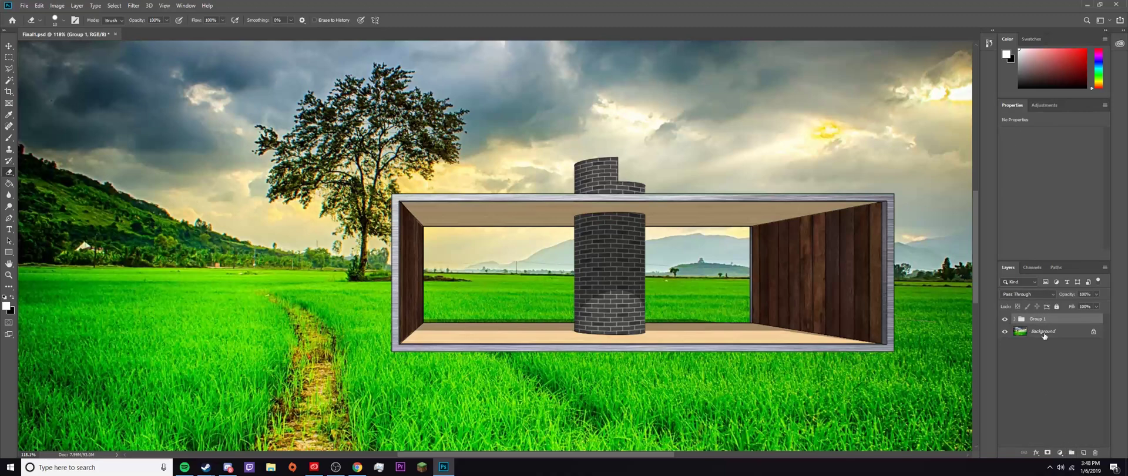
{"action": "left_click", "coordinate": [1048, 452]}
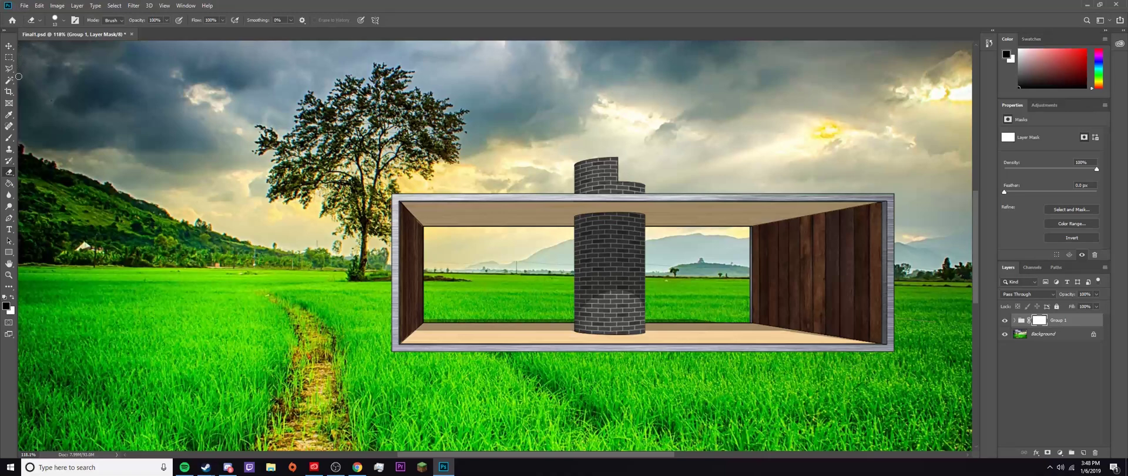
{"action": "left_click", "coordinate": [9, 137]}
{"action": "scroll", "coordinate": [452, 328], "scroll_direction": "down", "scroll_amount": 3}
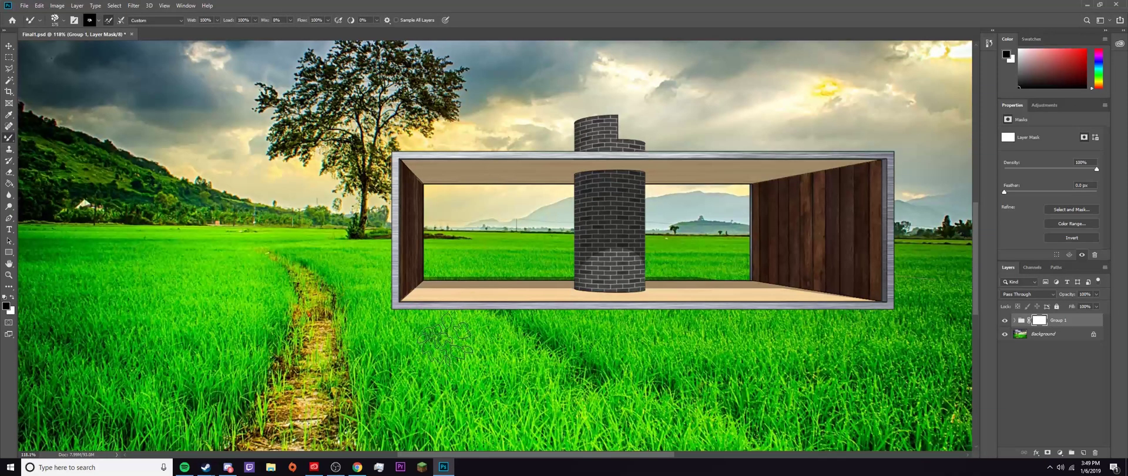
{"action": "scroll", "coordinate": [380, 321], "scroll_direction": "up", "scroll_amount": 1}
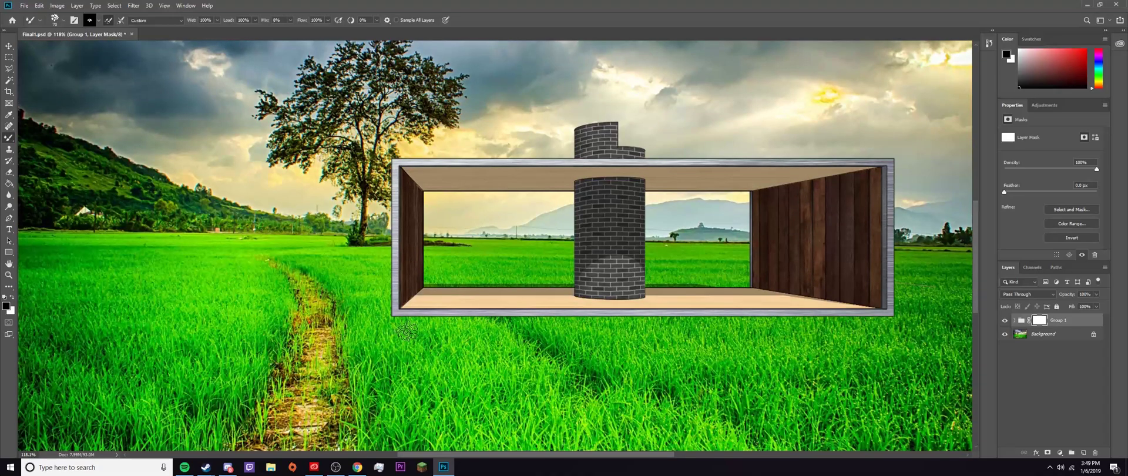
{"action": "scroll", "coordinate": [382, 323], "scroll_direction": "up", "scroll_amount": 5, "text": "alt"}
{"action": "scroll", "coordinate": [371, 303], "scroll_direction": "up", "scroll_amount": 1, "text": "alt"}
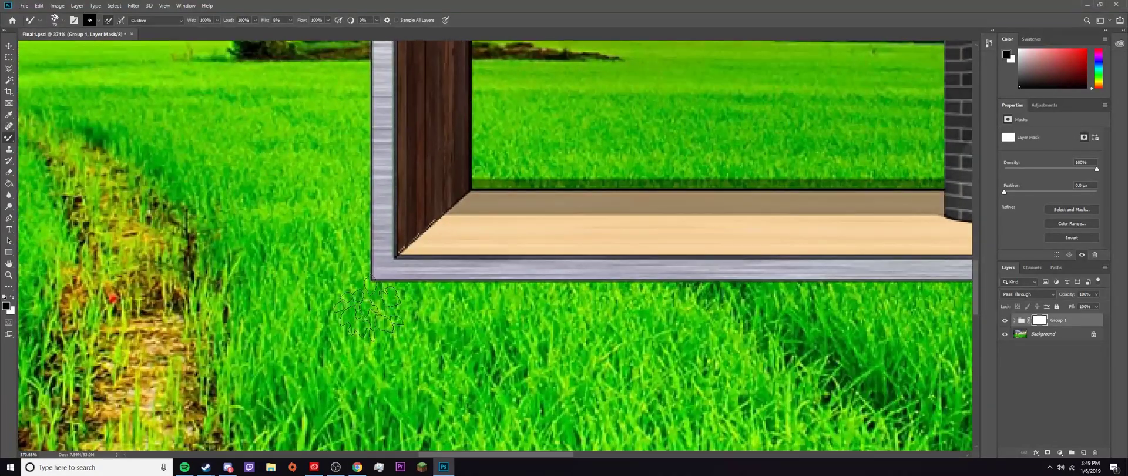
{"action": "mouse_move", "coordinate": [373, 302]}
{"action": "left_mouse_down"}
{"action": "mouse_move", "coordinate": [432, 304]}
{"action": "mouse_move", "coordinate": [235, 302]}
{"action": "mouse_move", "coordinate": [185, 315]}
{"action": "left_mouse_up"}
Mask the frame's lower edge beneath and beside the brick cylinder with grass-shaped strokes, varying the brush size between strokes
{"action": "scroll", "coordinate": [432, 304], "scroll_direction": "right", "scroll_amount": 5, "text": "ctrl"}
{"action": "scroll", "coordinate": [185, 314], "scroll_direction": "right", "scroll_amount": 5, "text": "ctrl"}
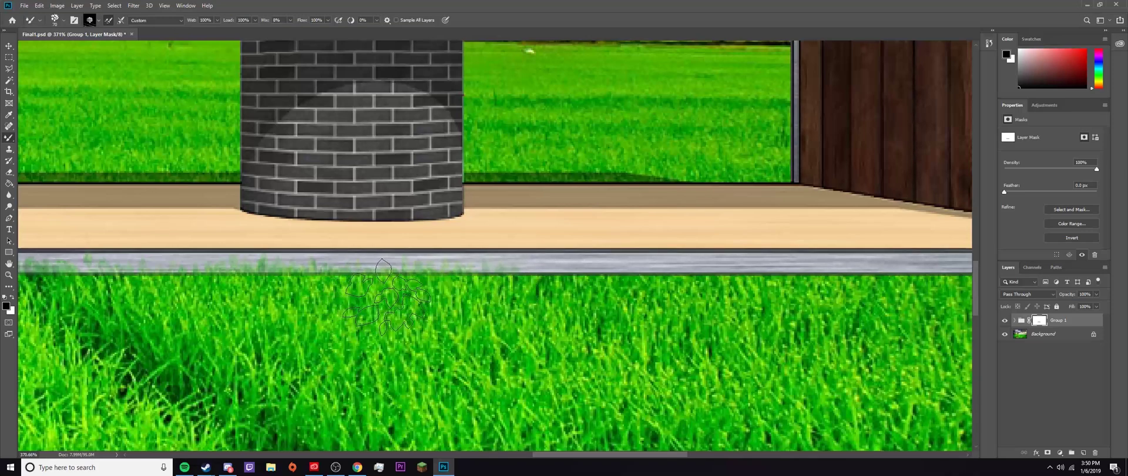
{"action": "key", "text": "]"}
{"action": "key", "text": "]"}
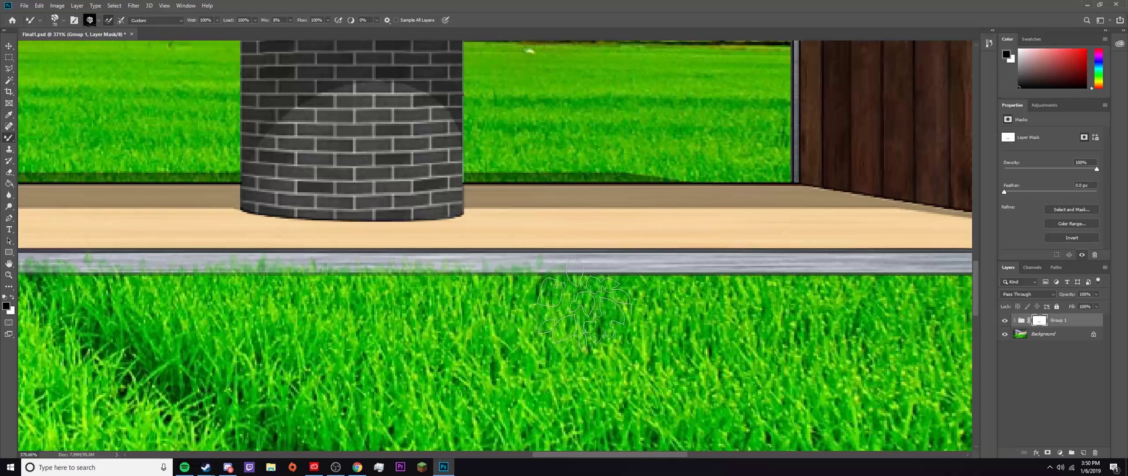
{"action": "key", "text": "["}
{"action": "key", "text": "["}
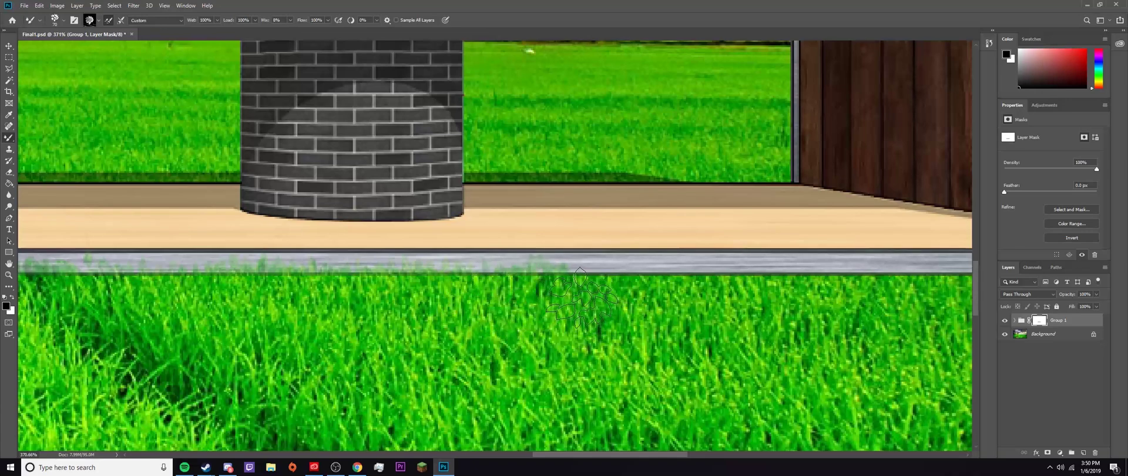
{"action": "key", "text": "]"}
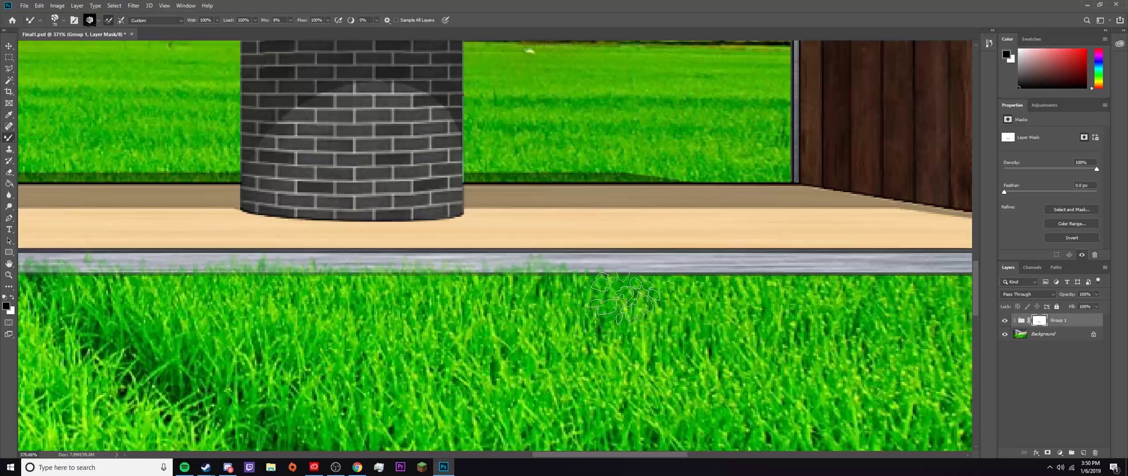
{"action": "key", "text": "["}
{"action": "left_click_drag", "start_coordinate": [664, 286], "coordinate": [713, 284]}
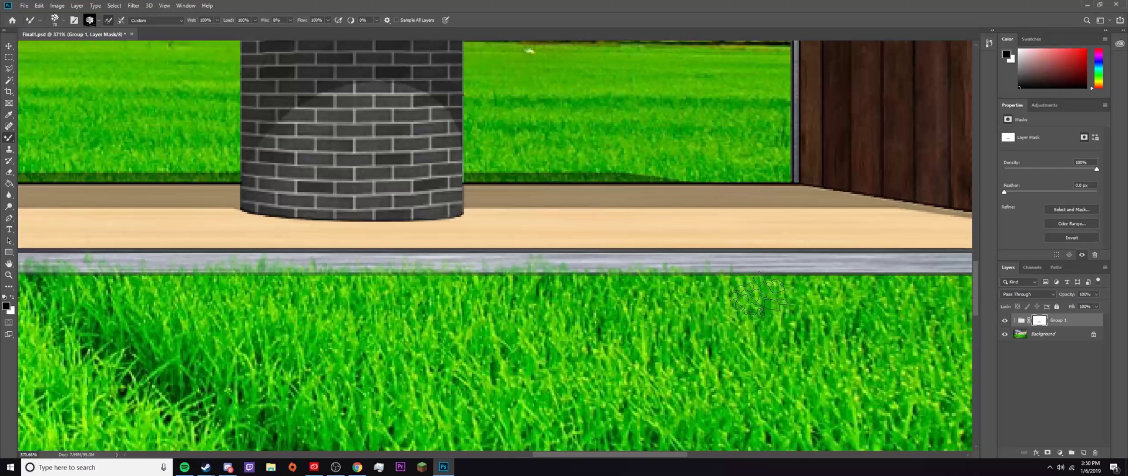
{"action": "key", "text": "]"}
{"action": "key", "text": "["}
{"action": "key", "text": "]"}
Paint grass-shaped strokes on the group mask along the lower frame edge up to the box's right corner
{"action": "scroll", "coordinate": [811, 304], "scroll_direction": "right", "scroll_amount": 6, "text": "ctrl"}
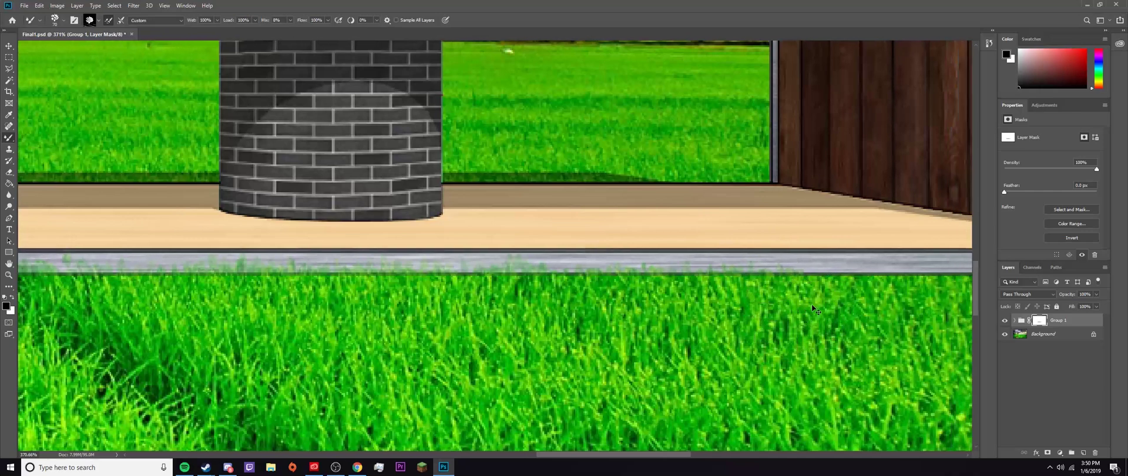
{"action": "scroll", "coordinate": [705, 296], "scroll_direction": "right", "scroll_amount": 4, "text": "ctrl"}
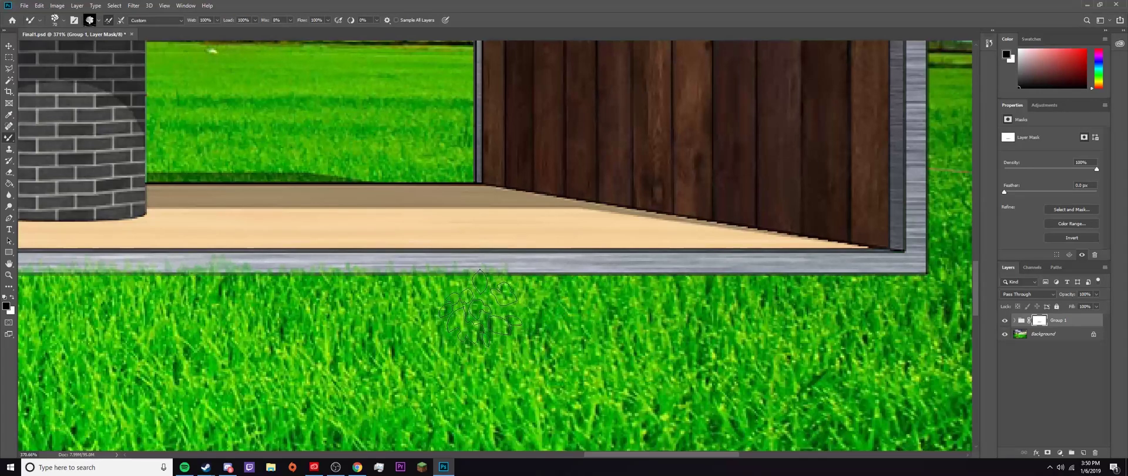
{"action": "key", "text": "["}
{"action": "key", "text": "["}
{"action": "left_click_drag", "start_coordinate": [238, 290], "coordinate": [628, 298]}
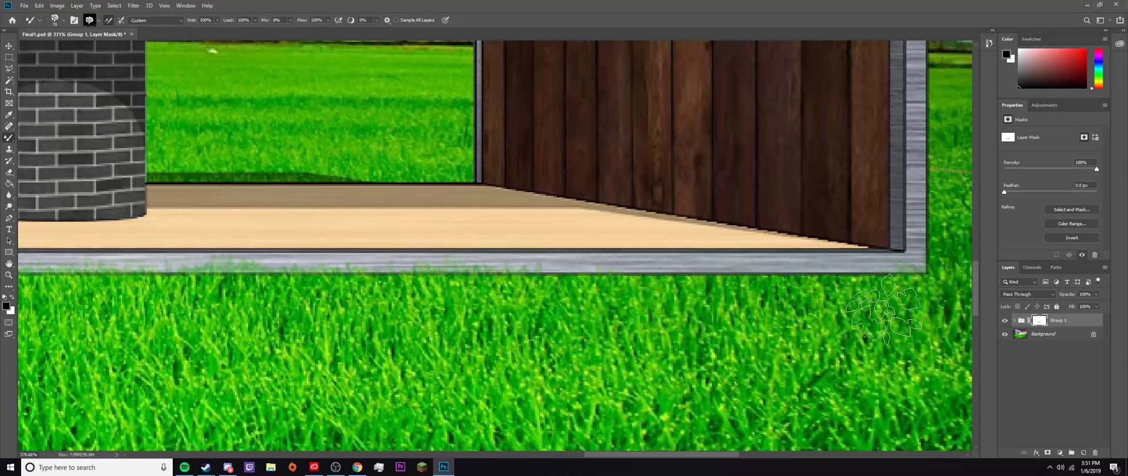
{"action": "mouse_move", "coordinate": [841, 301]}
{"action": "left_mouse_down"}
{"action": "mouse_move", "coordinate": [934, 294]}
{"action": "mouse_move", "coordinate": [916, 294]}
{"action": "left_mouse_up"}
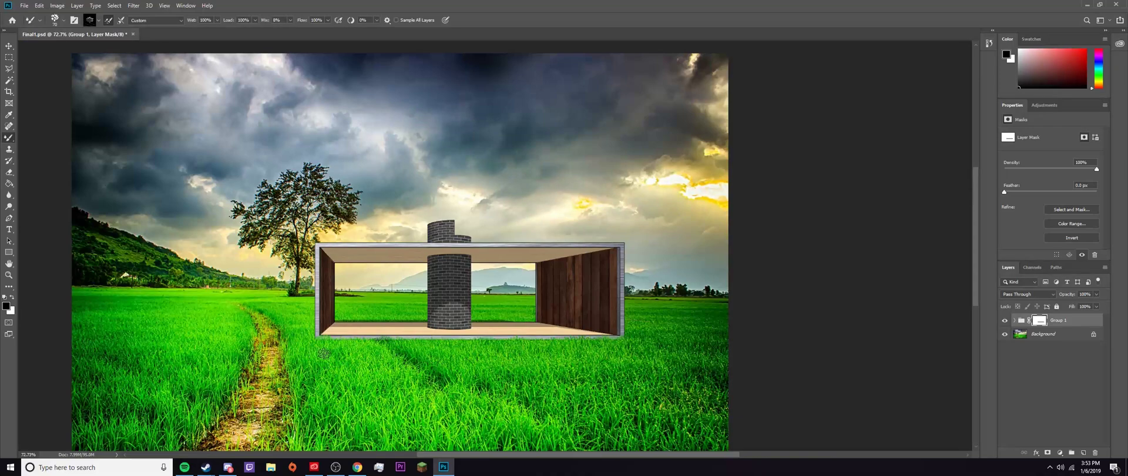
{"action": "scroll", "coordinate": [387, 352], "scroll_direction": "down", "scroll_amount": 1, "text": "alt"}
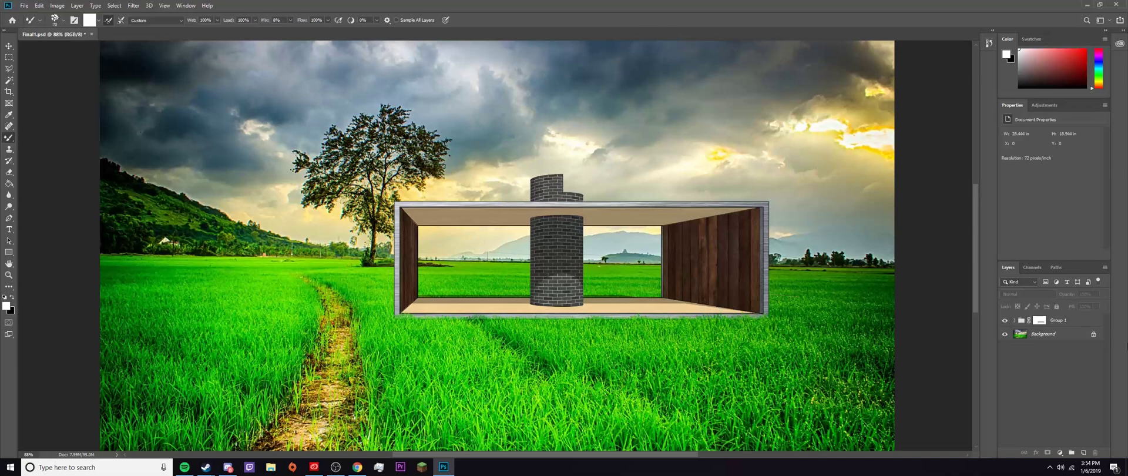
Add a new layer above Group 1 and set the foreground color to a pale olive, RGB 180, 187, 133
{"action": "left_click", "coordinate": [1051, 320]}
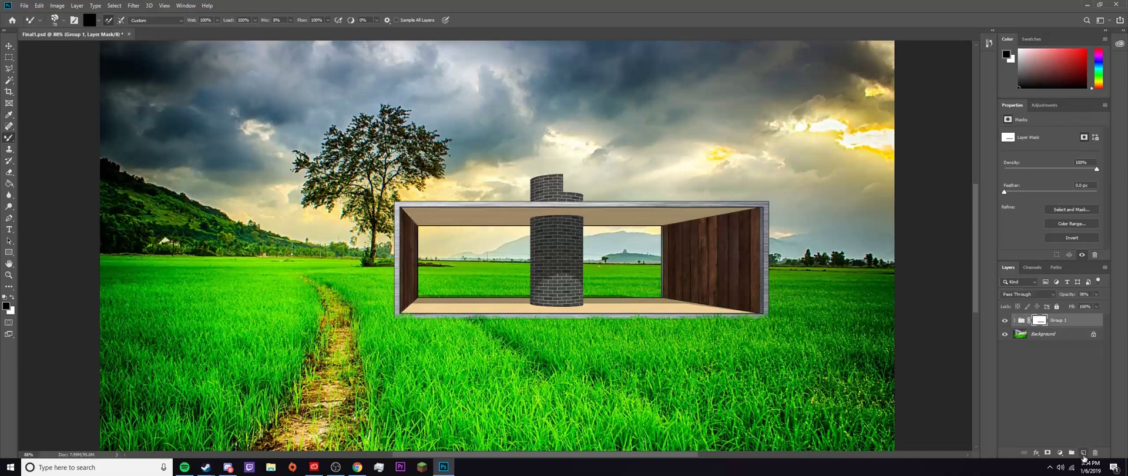
{"action": "left_click", "coordinate": [1083, 452]}
{"action": "key", "text": "x"}
{"action": "left_click", "coordinate": [6, 305]}
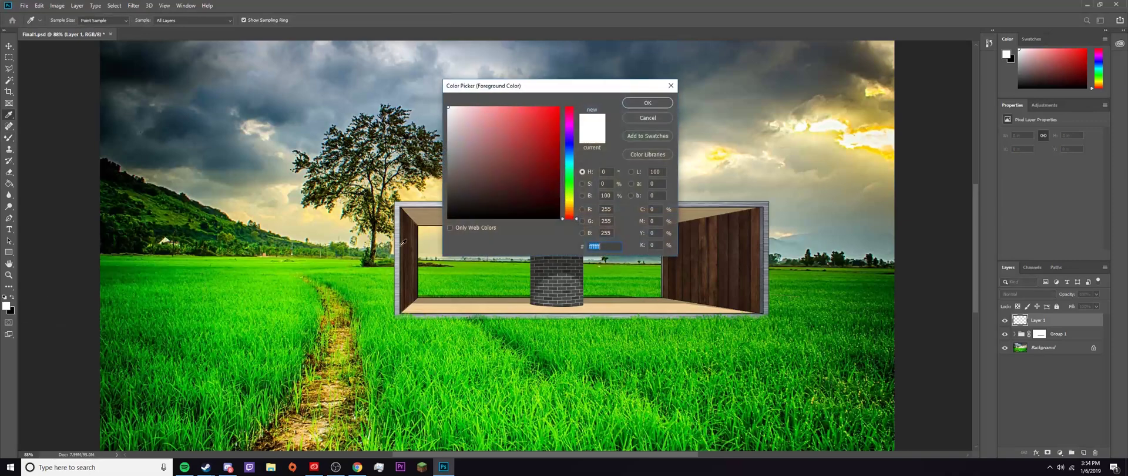
{"action": "left_click", "coordinate": [570, 200]}
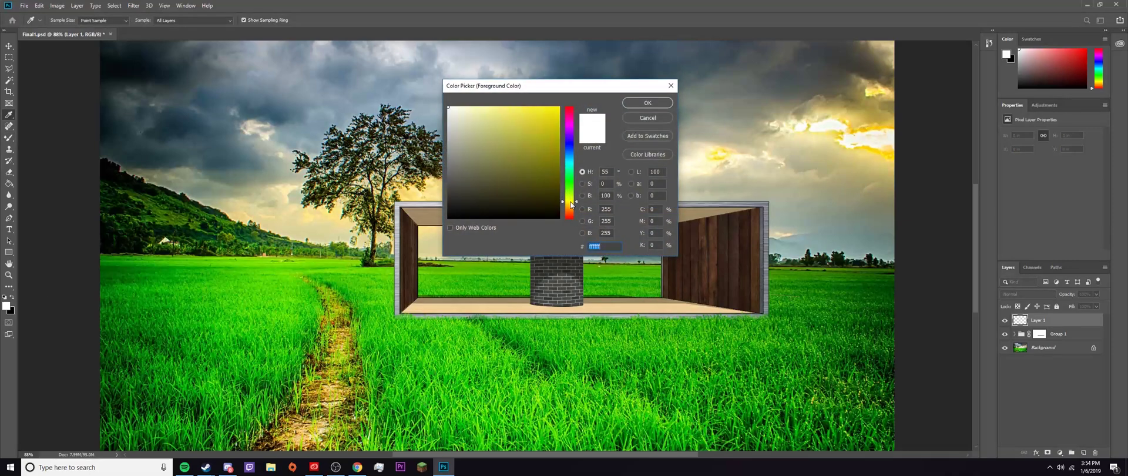
{"action": "left_click_drag", "start_coordinate": [499, 153], "coordinate": [479, 136]}
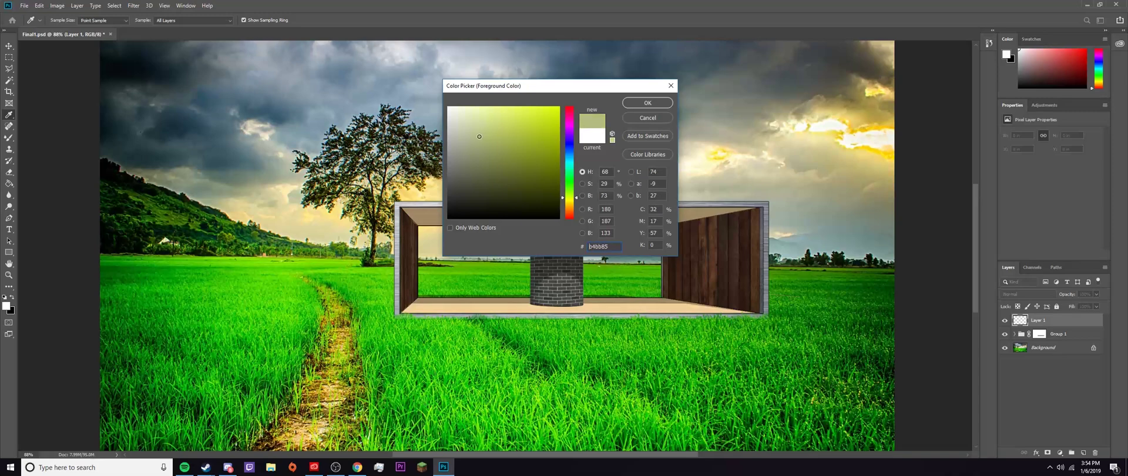
{"action": "left_click", "coordinate": [668, 102]}
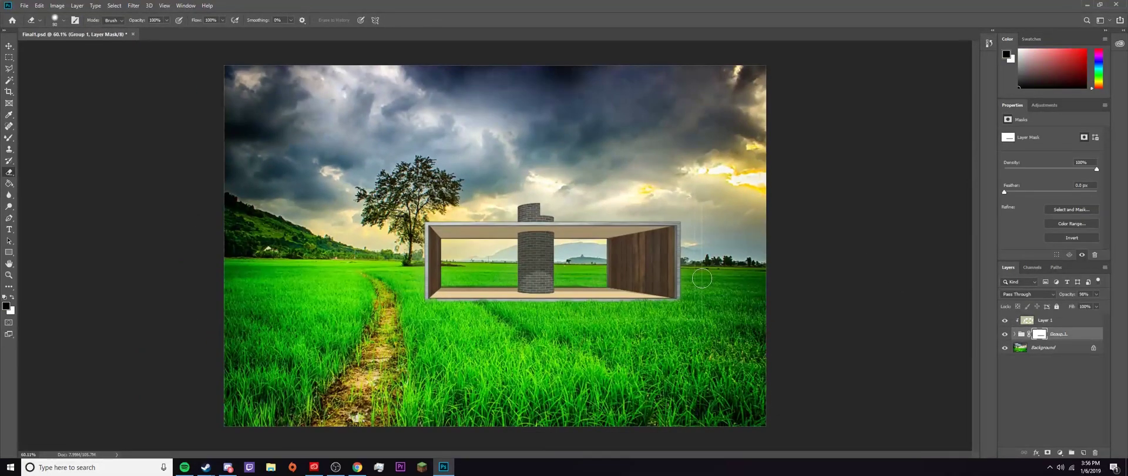
Erase parts of the clipped blue tint on Layer 2 over the building, using the Eraser at 18% flow
{"action": "key", "text": "b"}
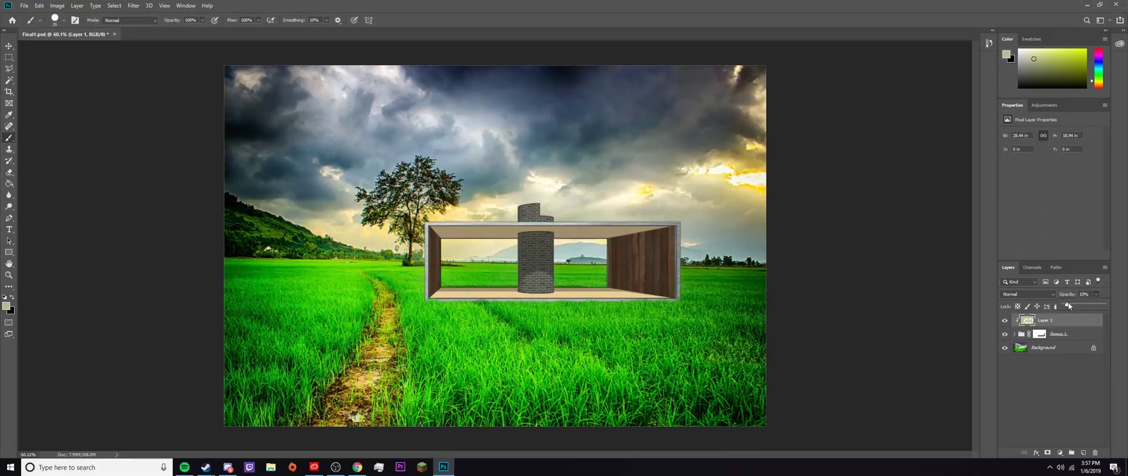
{"action": "left_click", "coordinate": [1033, 376]}
{"action": "scroll", "coordinate": [665, 317], "scroll_direction": "up", "scroll_amount": 2, "text": "alt"}
{"action": "scroll", "coordinate": [665, 317], "scroll_direction": "up", "scroll_amount": 3, "text": "alt"}
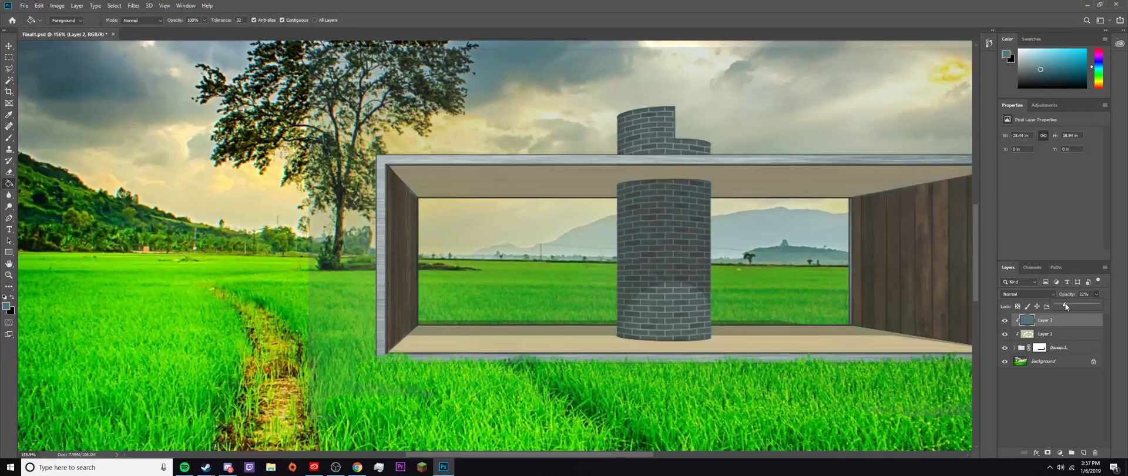
{"action": "key", "text": "e"}
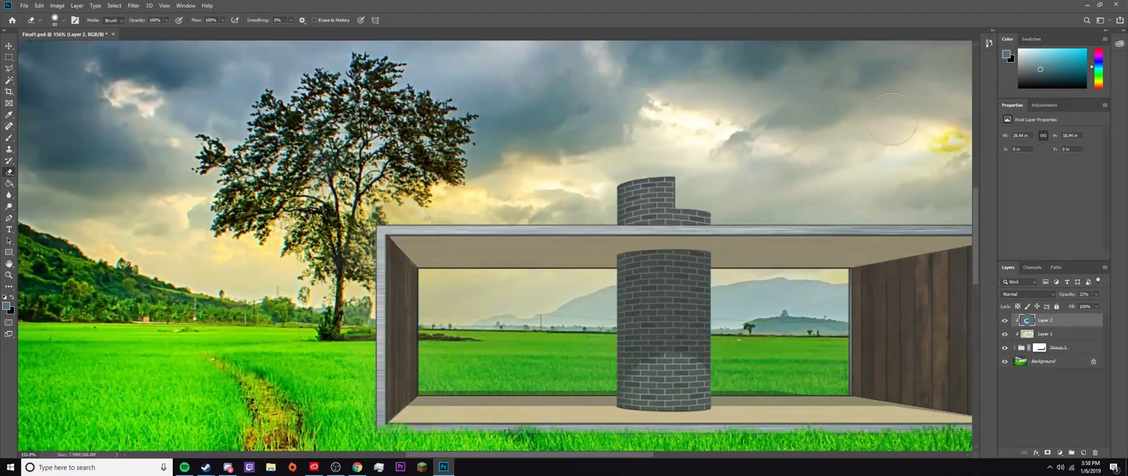
{"action": "scroll", "coordinate": [891, 120], "scroll_direction": "down", "scroll_amount": 6, "text": "alt"}
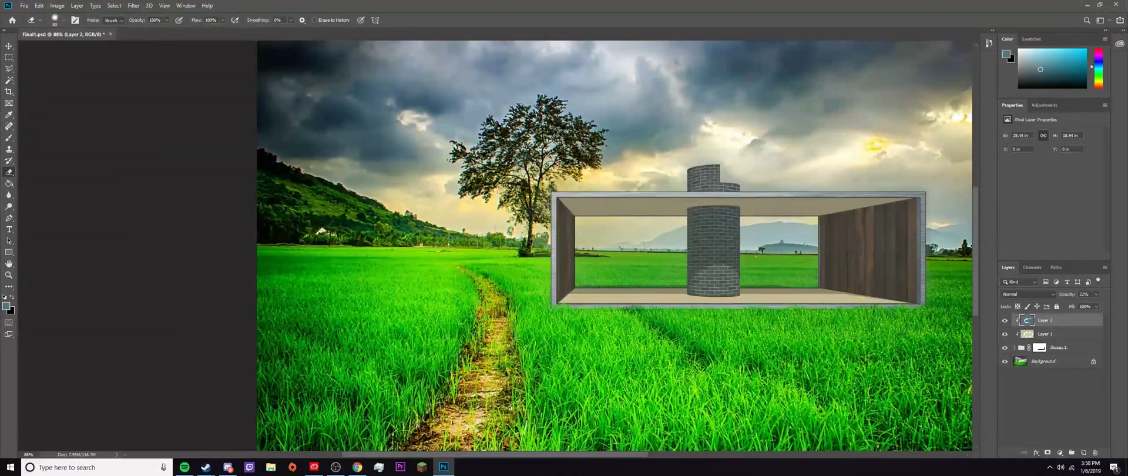
{"action": "key", "text": "shift+1"}
{"action": "key", "text": "shift+8"}
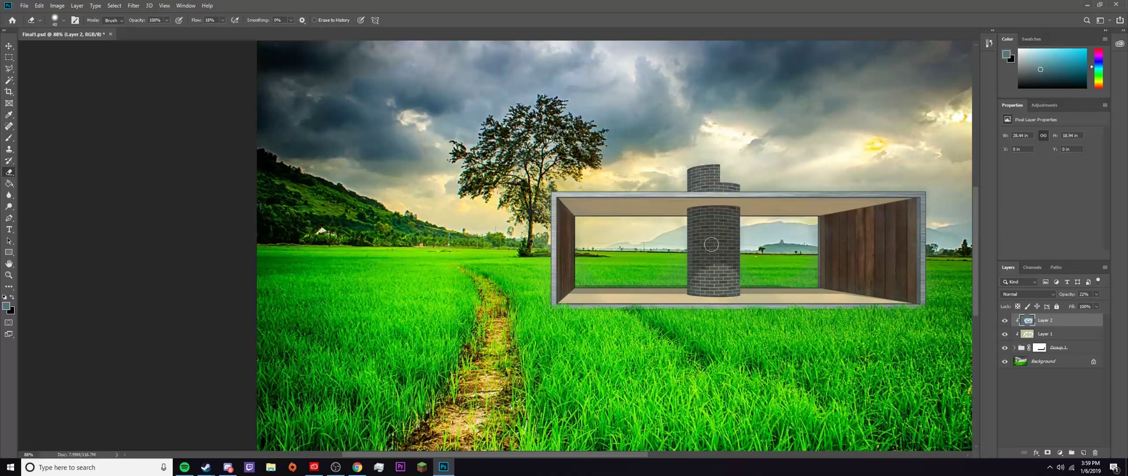
{"action": "scroll", "coordinate": [796, 210], "scroll_direction": "down", "scroll_amount": 3, "text": "alt"}
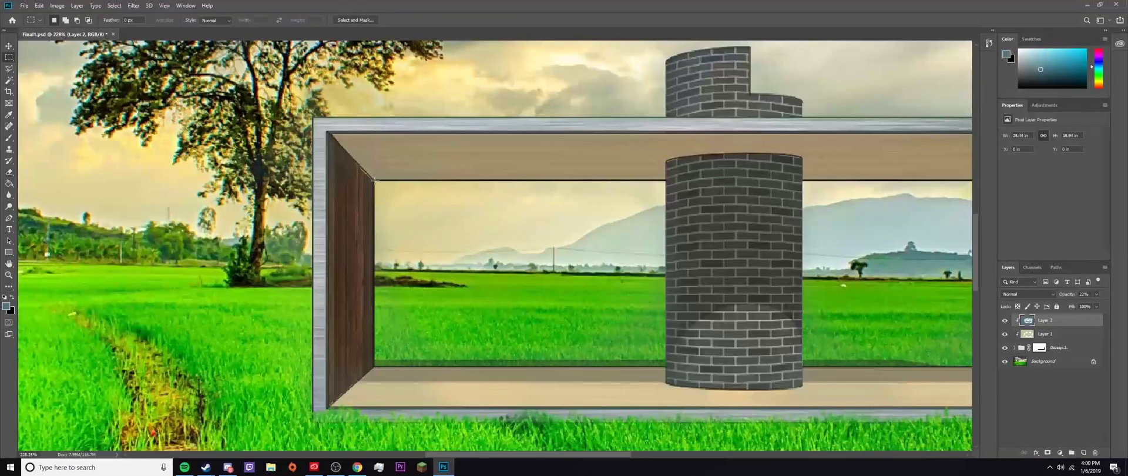
Expand Group 1 and fill the selected window area behind the cylinder with muted blue on Layer 3
{"action": "left_click", "coordinate": [1013, 347]}
{"action": "key", "text": "g"}
{"action": "left_click", "coordinate": [521, 304]}
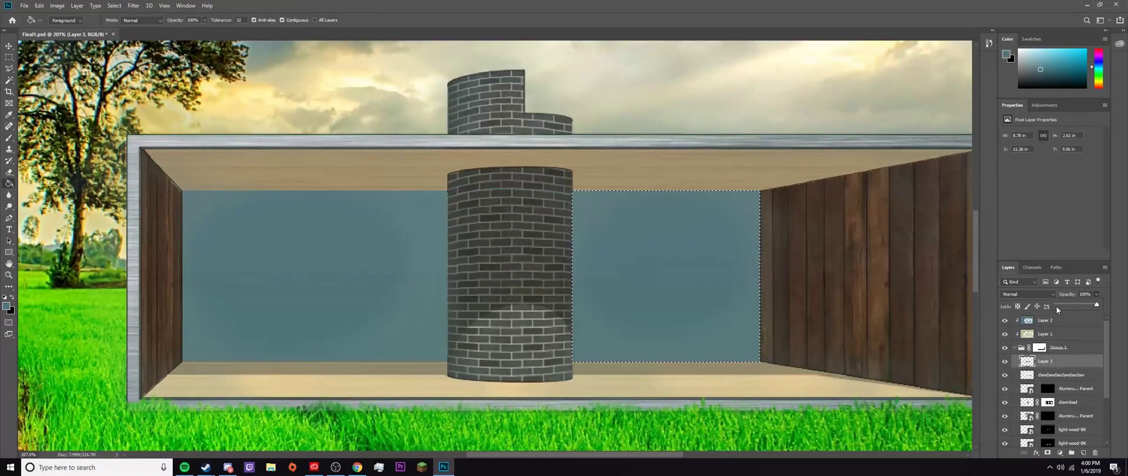
Outline a diagonal reflection band across the right rear pane and fill it with a different foreground color
{"action": "key", "text": "l"}
{"action": "left_click", "coordinate": [516, 367]}
{"action": "left_click", "coordinate": [594, 367]}
{"action": "left_click", "coordinate": [773, 187]}
{"action": "left_click", "coordinate": [735, 148]}
{"action": "left_click", "coordinate": [7, 305]}
{"action": "left_click", "coordinate": [649, 104]}
{"action": "key", "text": "g"}
{"action": "left_click", "coordinate": [678, 246]}
Duplicate the diagonal reflection band onto the left rear pane, fill it, and clear the selection
{"action": "key", "text": "v"}
{"action": "left_click_drag", "start_coordinate": [678, 247], "coordinate": [221, 275], "text": "alt"}
{"action": "key", "text": "w"}
{"action": "key", "text": "g"}
{"action": "left_click", "coordinate": [207, 262]}
{"action": "key", "text": "ctrl+z"}
{"action": "left_click", "coordinate": [221, 274]}
{"action": "key", "text": "ctrl+d"}
Reduce Layer 3's opacity and refill parts of the rear glass with newly chosen foreground colors
{"action": "mouse_move", "coordinate": [1096, 295]}
{"action": "left_mouse_down"}
{"action": "mouse_move", "coordinate": [1126, 310]}
{"action": "mouse_move", "coordinate": [1072, 304]}
{"action": "left_mouse_up"}
{"action": "left_click", "coordinate": [7, 304]}
{"action": "left_click", "coordinate": [648, 103]}
{"action": "key", "text": "g"}
{"action": "left_click", "coordinate": [408, 294]}
{"action": "left_click", "coordinate": [7, 305]}
{"action": "left_click", "coordinate": [649, 103]}
{"action": "left_click", "coordinate": [297, 257]}
Create a new layer and fill a rectangular selection covering the box's whole front opening with the glass color
{"action": "left_click", "coordinate": [1083, 453]}
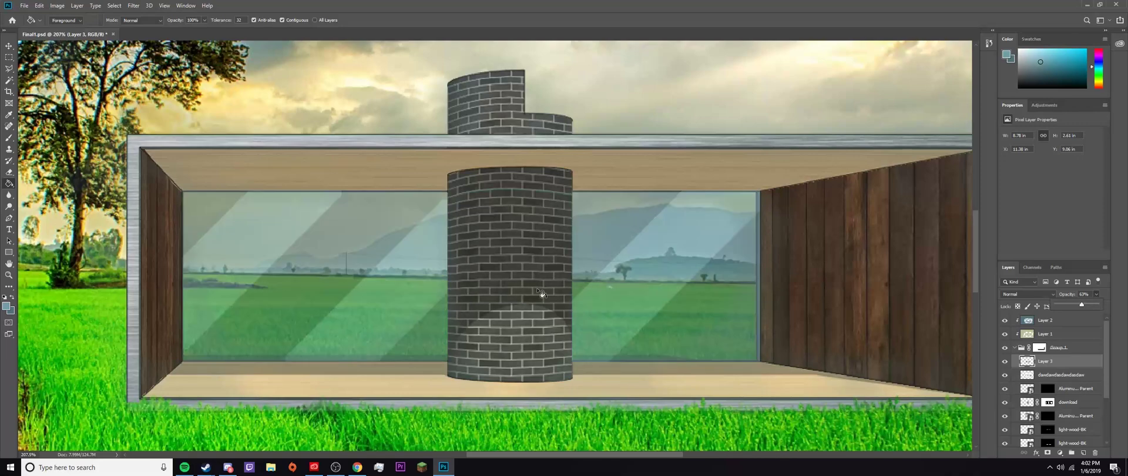
{"action": "key", "text": "m"}
{"action": "scroll", "coordinate": [494, 246], "scroll_direction": "right", "scroll_amount": 2}
{"action": "left_click_drag", "start_coordinate": [91, 148], "coordinate": [940, 398]}
{"action": "key", "text": "g"}
{"action": "left_click", "coordinate": [517, 273]}
Outline diagonal reflection bands across the front glass with the Polygonal Lasso and fill them with the glass color
{"action": "key", "text": "l"}
{"action": "left_click", "coordinate": [83, 299]}
{"action": "key", "text": "g"}
{"action": "left_click", "coordinate": [108, 298]}
{"action": "key", "text": "l"}
{"action": "left_click", "coordinate": [187, 401]}
{"action": "left_click", "coordinate": [446, 142], "text": "shift"}
{"action": "left_click", "coordinate": [566, 141], "text": "shift"}
{"action": "double_click", "coordinate": [305, 402]}
{"action": "left_click", "coordinate": [365, 282]}
{"action": "left_click", "coordinate": [804, 142]}
{"action": "left_click", "coordinate": [543, 404]}
{"action": "left_click", "coordinate": [385, 405]}
{"action": "double_click", "coordinate": [633, 142]}
{"action": "key", "text": "g"}
{"action": "left_click", "coordinate": [642, 236]}
Clear the selection and set the front glass layer's opacity to 28%
{"action": "key", "text": "ctrl+d"}
{"action": "key", "text": "w"}
{"action": "key", "text": "2"}
{"action": "key", "text": "8"}
Hide Layer 3, add a layer above it, and fill both rear panes with the swapped foreground color
{"action": "left_click", "coordinate": [1005, 374]}
{"action": "left_click", "coordinate": [1038, 377]}
{"action": "left_click", "coordinate": [1083, 452]}
{"action": "key", "text": "m"}
{"action": "left_click_drag", "start_coordinate": [712, 363], "coordinate": [524, 190]}
{"action": "left_click_drag", "start_coordinate": [400, 362], "coordinate": [133, 190], "text": "shift"}
{"action": "key", "text": "x"}
{"action": "key", "text": "g"}
{"action": "left_click", "coordinate": [617, 276]}
Lower the opacity of the new rear glass layer and delete the old striped Layer 3
{"action": "left_click", "coordinate": [1054, 388]}
{"action": "left_click", "coordinate": [1057, 375]}
{"action": "left_click_drag", "start_coordinate": [1096, 294], "coordinate": [1075, 296]}
{"action": "left_click", "coordinate": [1057, 388]}
{"action": "key", "text": "Delete"}
Select Layer 4, the front glass, and adjust its opacity against the whole composition
{"action": "scroll", "coordinate": [591, 293], "scroll_direction": "down", "scroll_amount": 11, "text": "alt"}
{"action": "left_click", "coordinate": [1057, 361]}
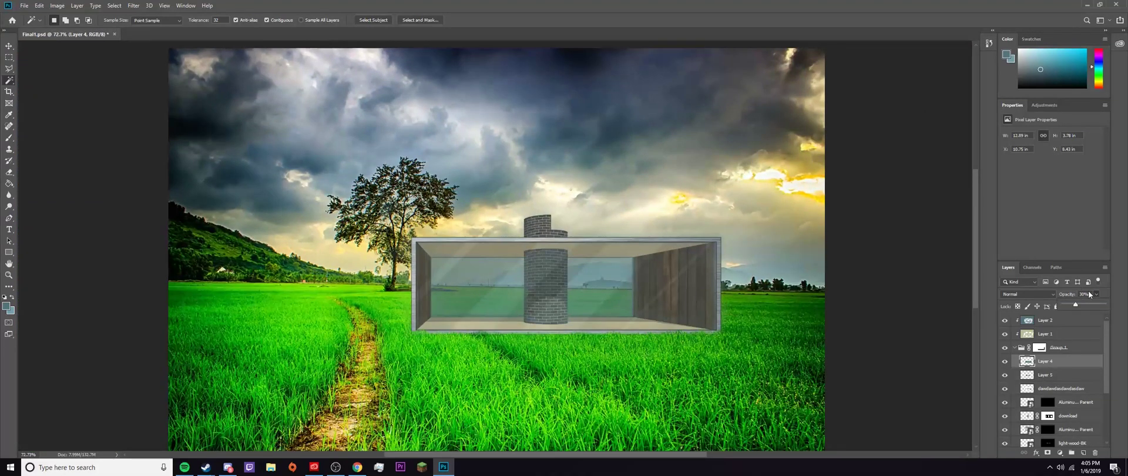
{"action": "scroll", "coordinate": [791, 257], "scroll_direction": "down", "scroll_amount": 2, "text": "alt"}
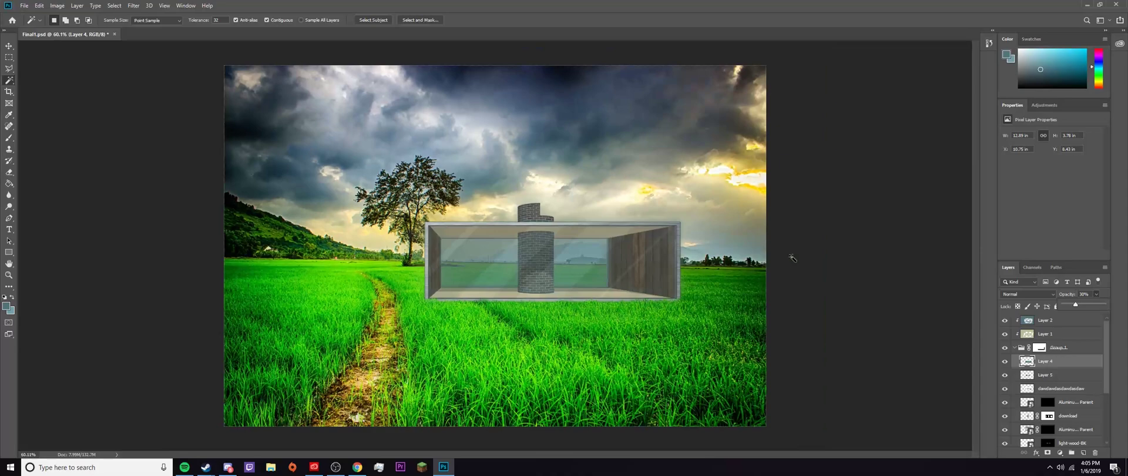